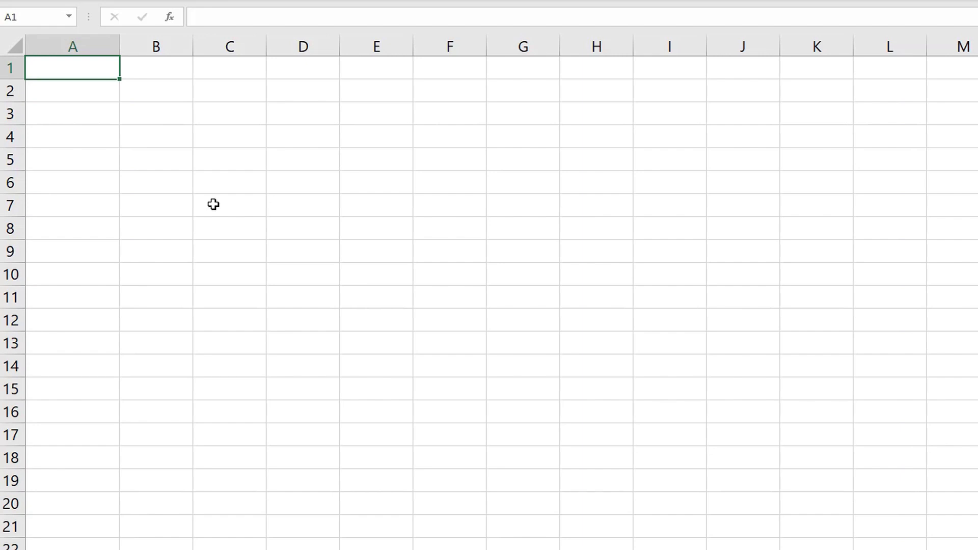
- Enter =9*8*7*6*5*4*3*2*1 in A1 so it shows 362,880
text(=)
text(9)
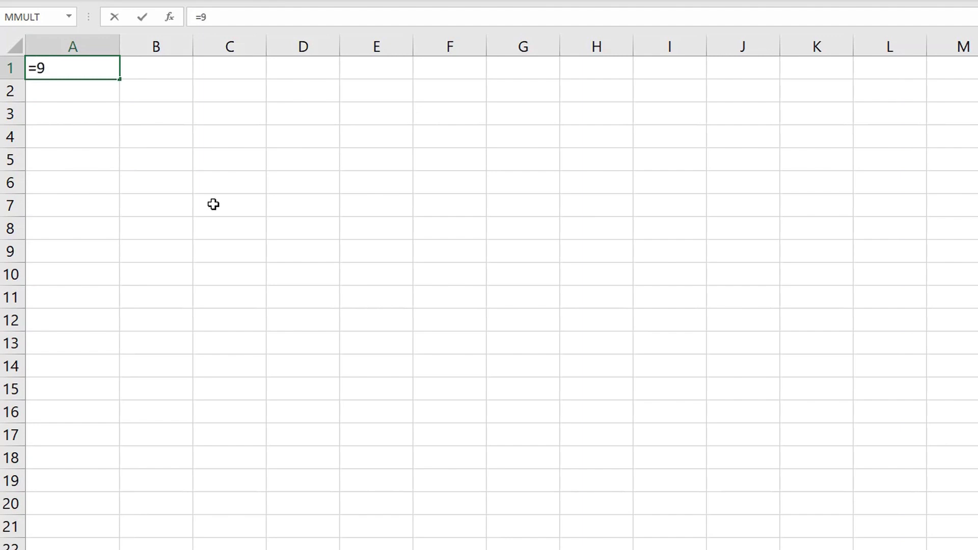
text(*)
text(*)
key(BackSpace)
text(8)
text(*7*6*5*3)
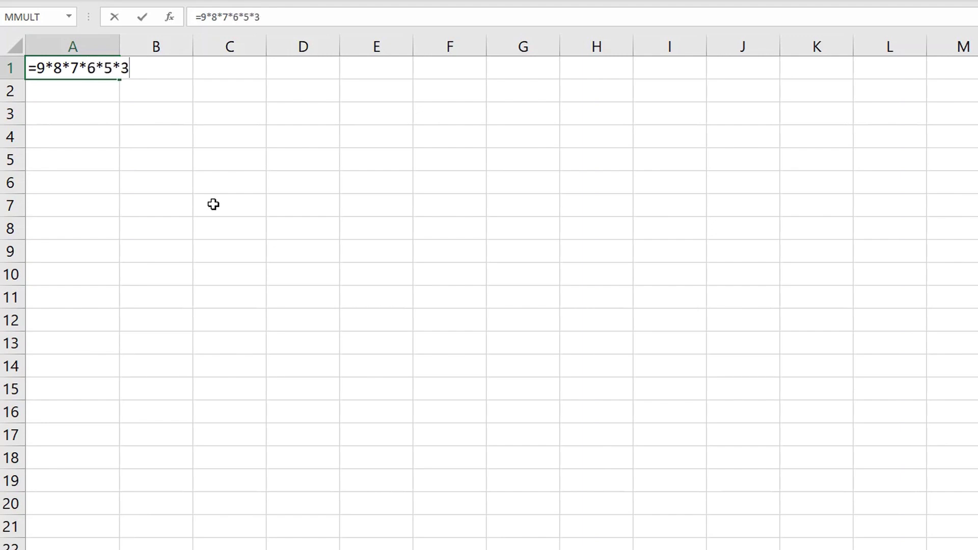
key(BackSpace)
text(4*3*2*1)
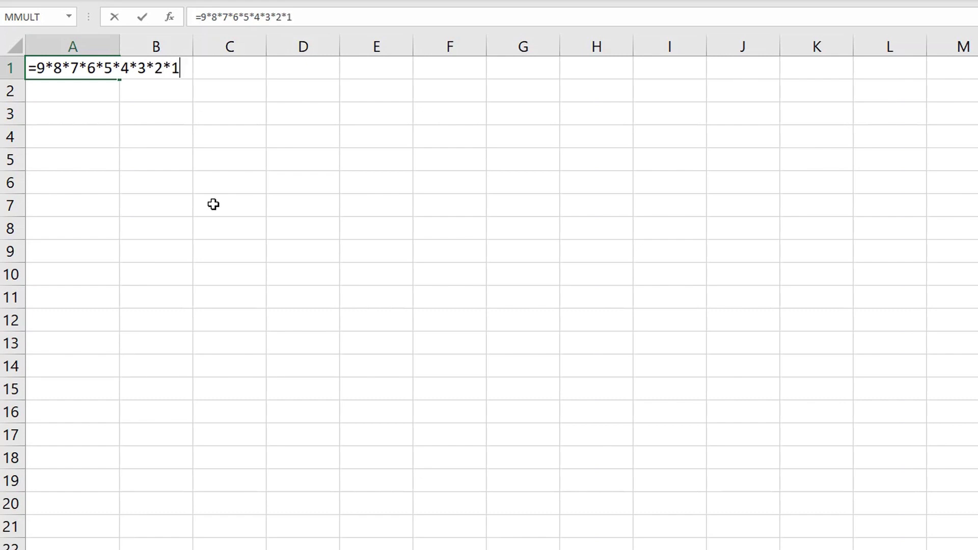
key(Return)
key(Up)
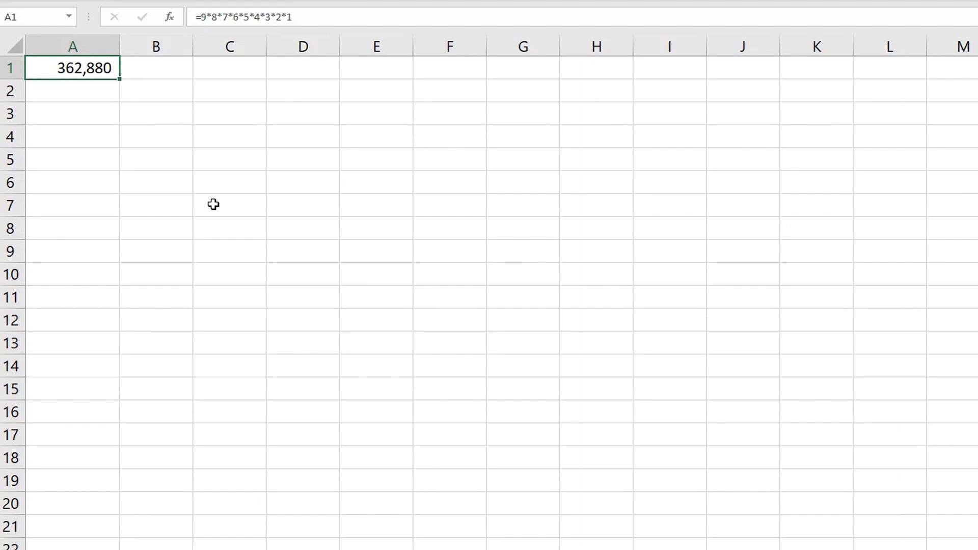
key(Down)
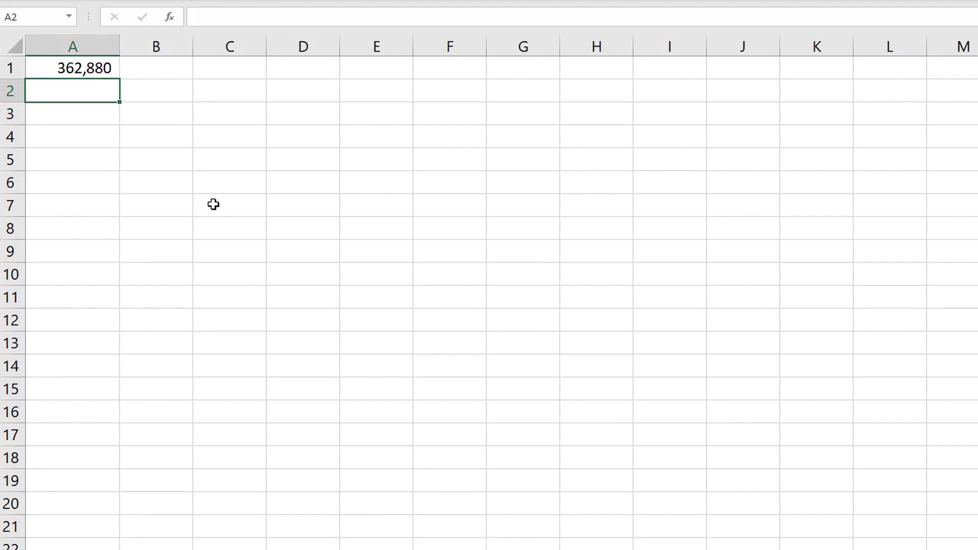
- Enter the formula =52*51*50*49*48 in A2
text(=52*)
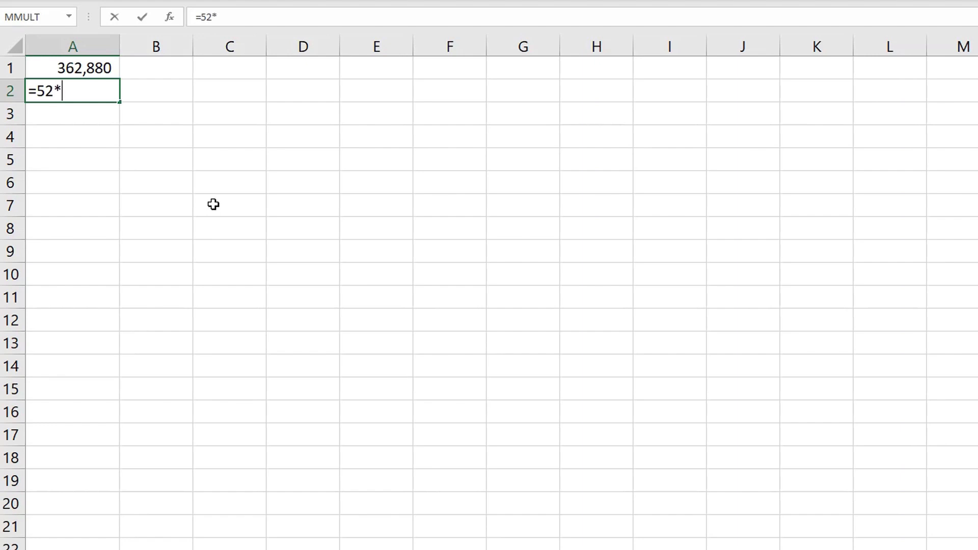
text(51*50*49)
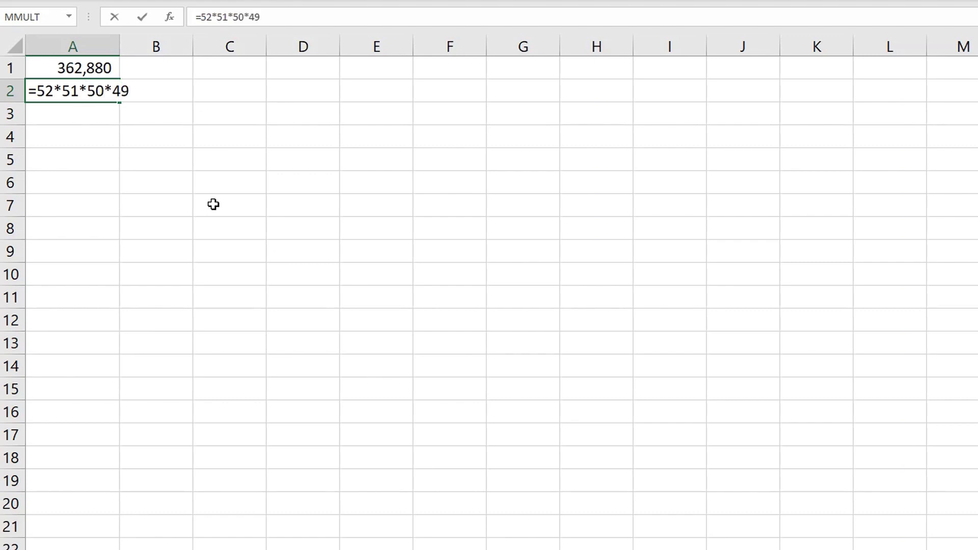
text(*48)
key(Return)
key(Up)
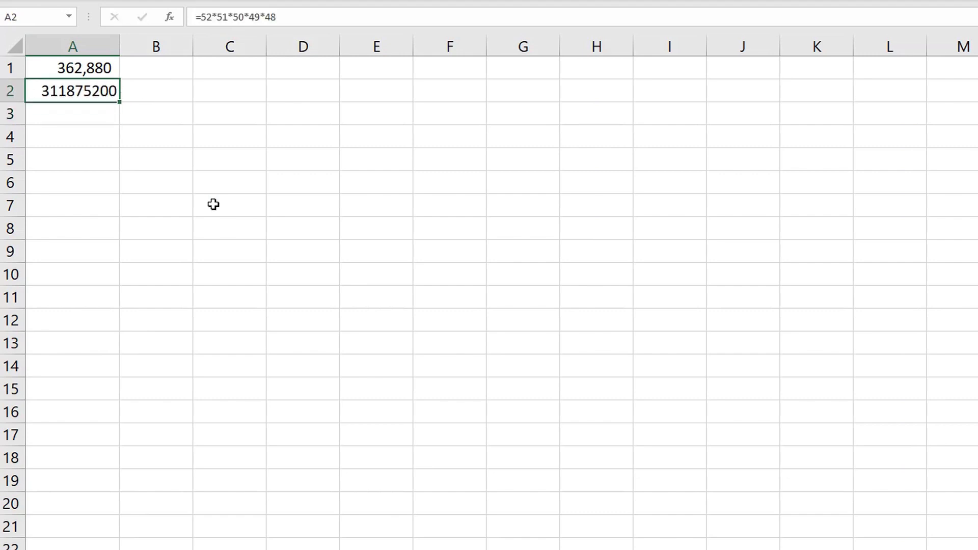
- Format A2 in Comma Style with no decimals, showing 311,875,200
key(ctrl+shift+1)
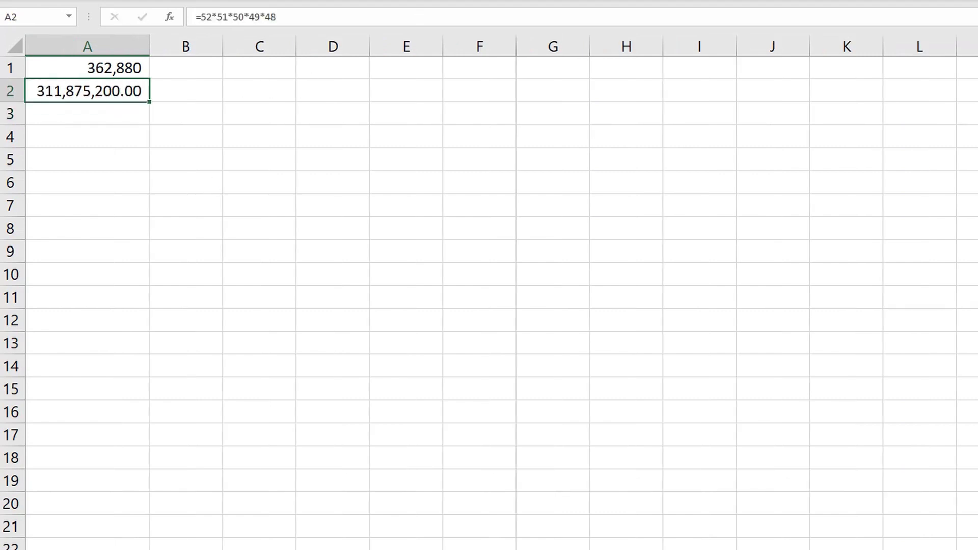
key(alt+h)
key(9)
key(alt+h)
key(9)
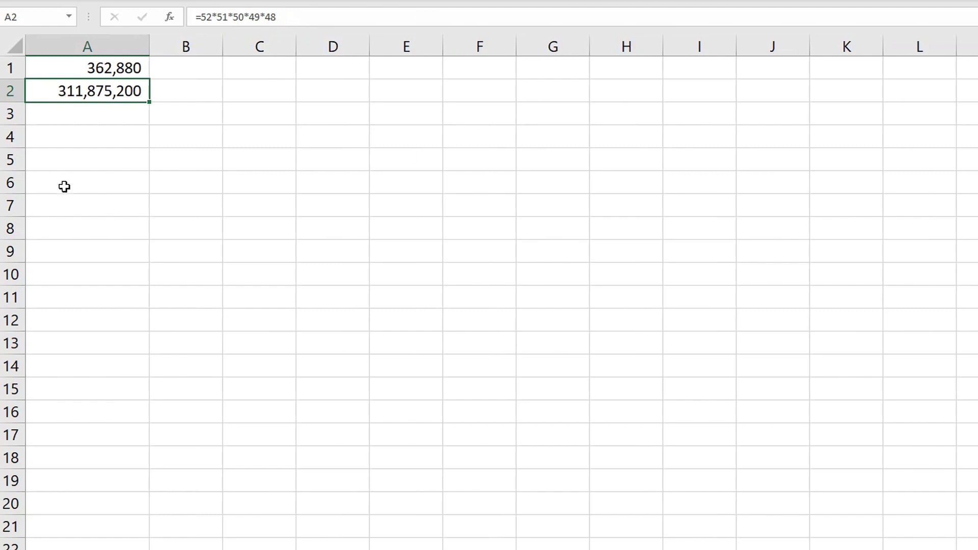
click(93, 112)
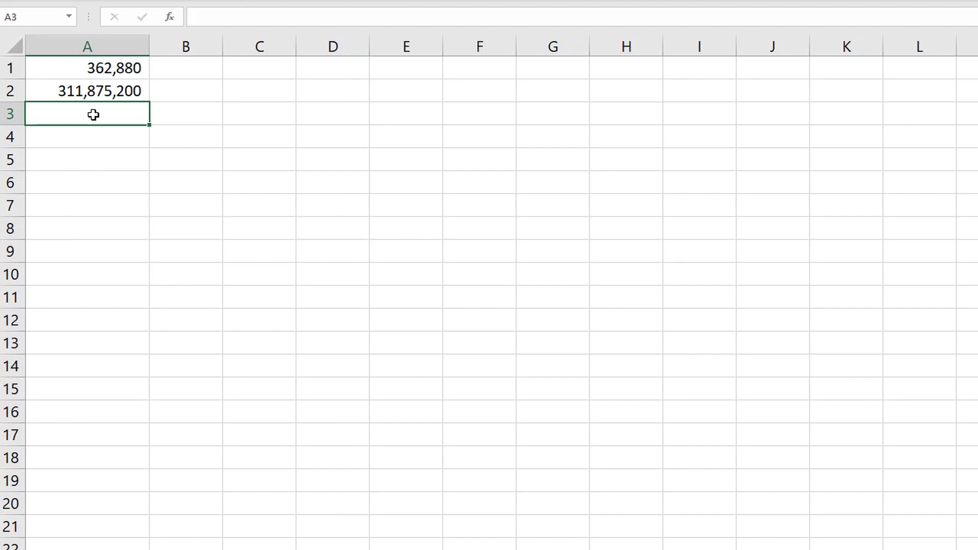
- Enter =5*4*3*2*1 in A3 (120) and =A2/A3 in A4 (2,598,960)
text(=5)
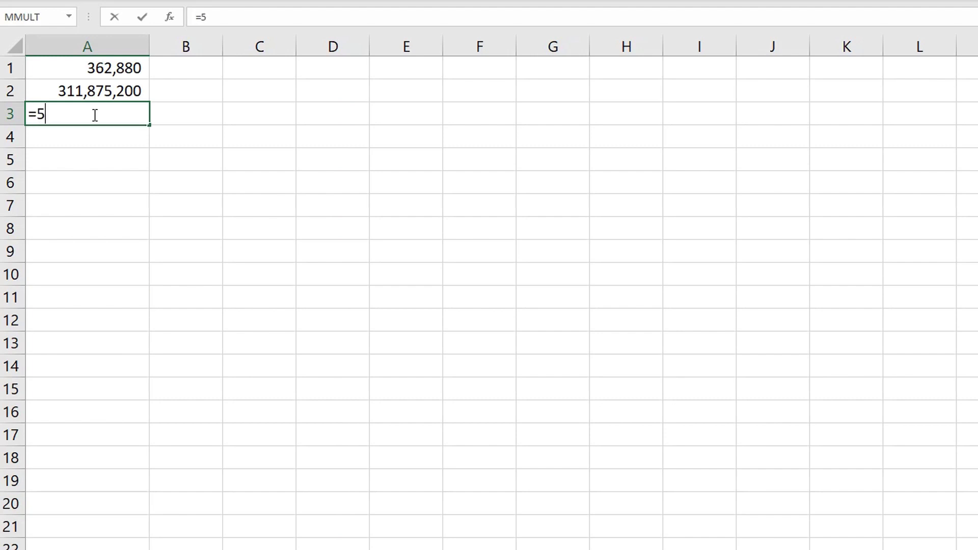
text(*4*3*2*1)
key(Return)
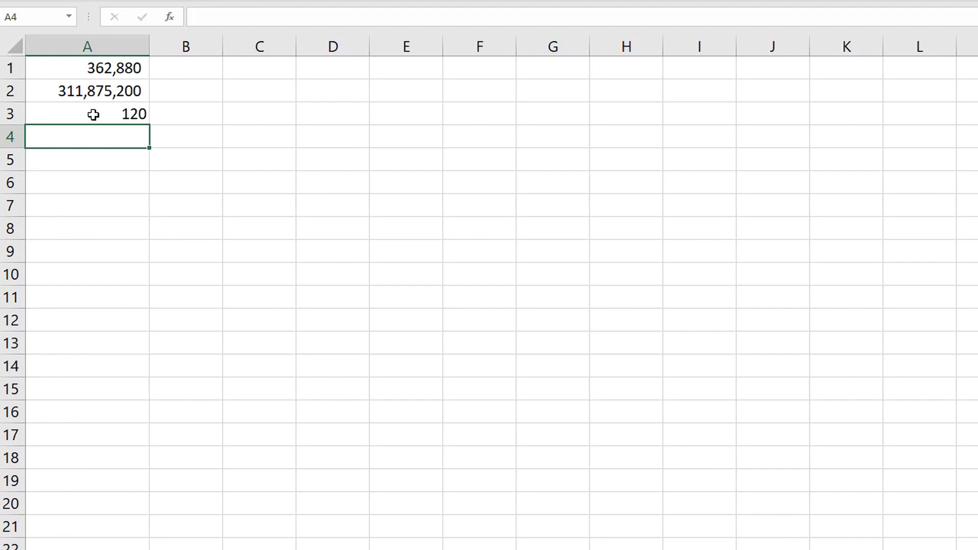
text(=)
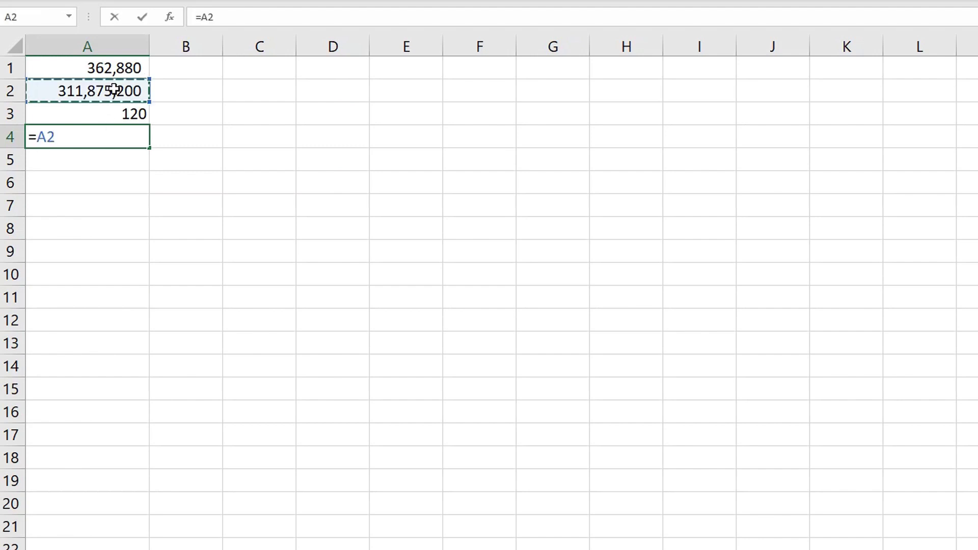
text(/)
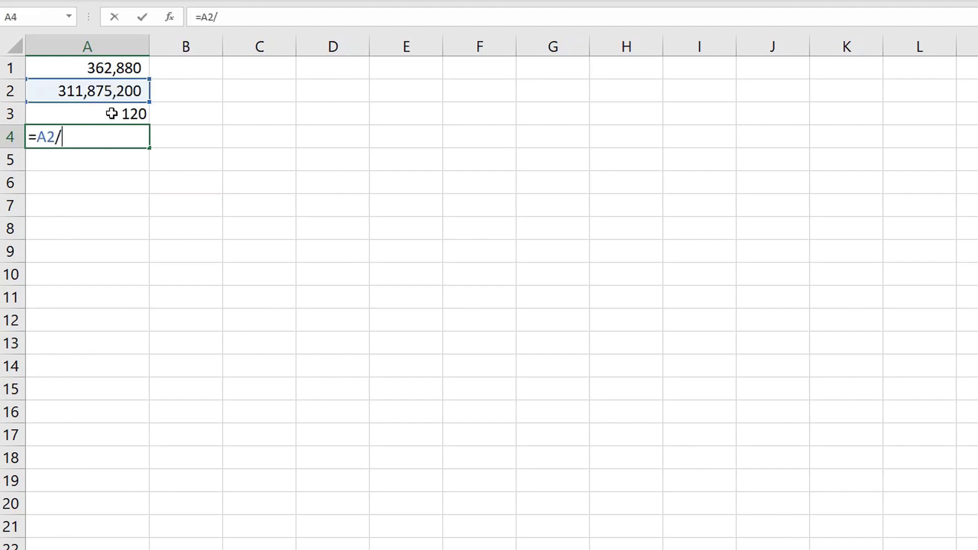
click(111, 114)
key(Return)
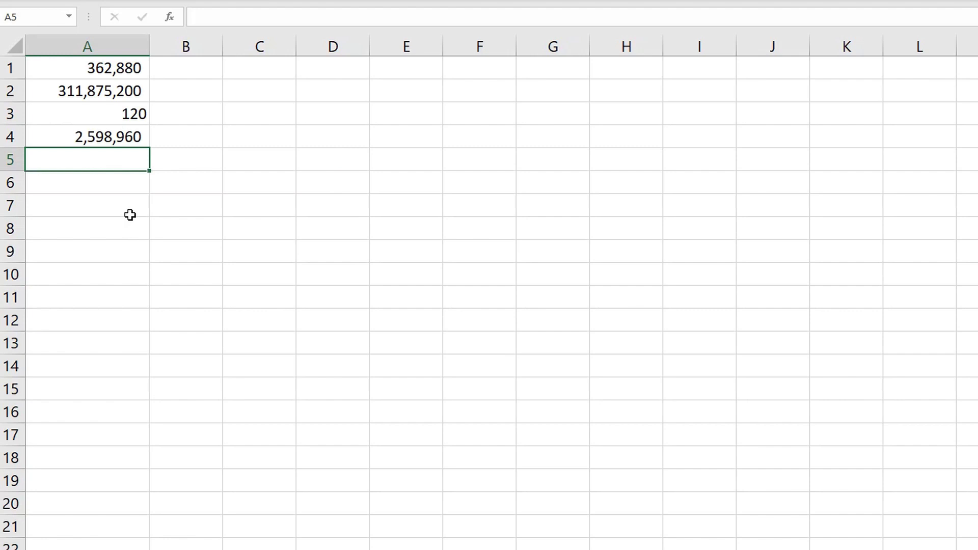
- Enter =FACT(9) in A5, showing 362,880
text(=fact)
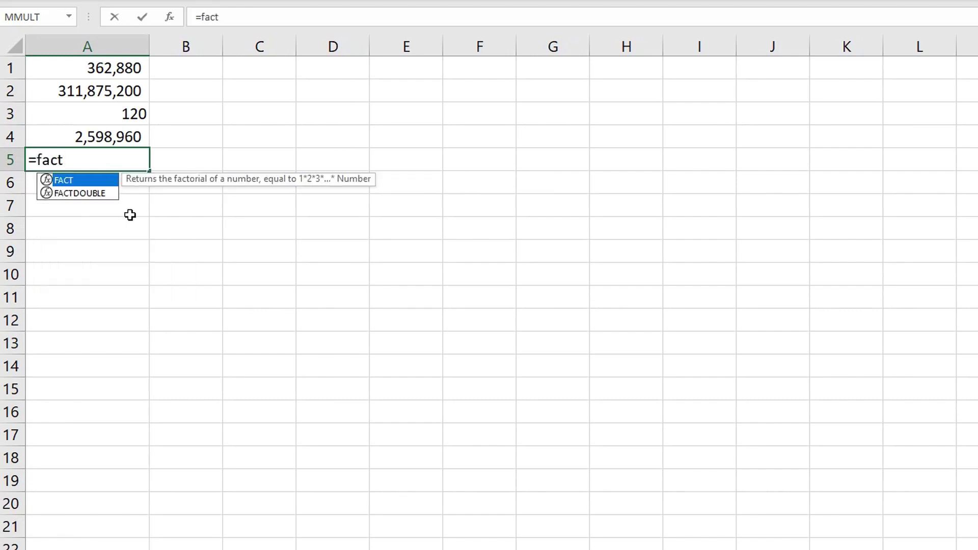
text(()
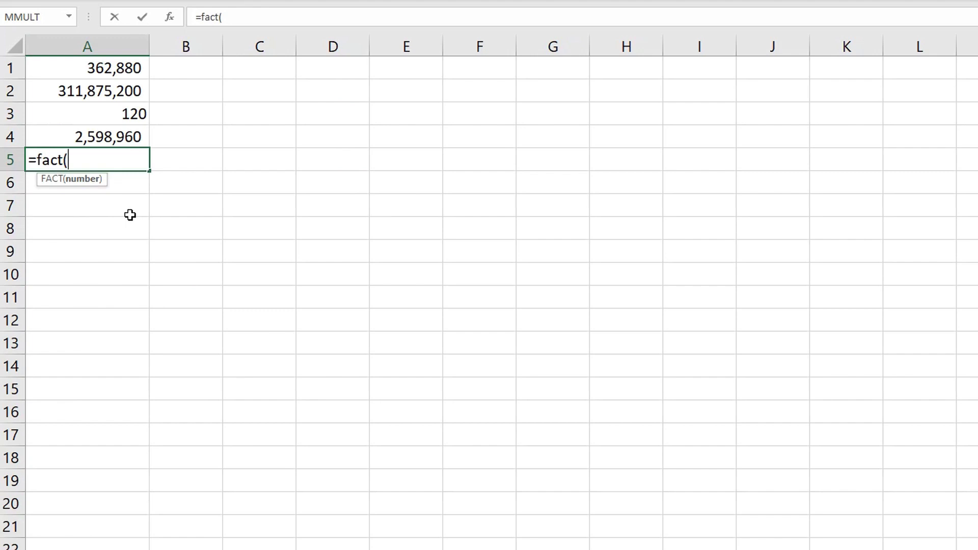
text(9))
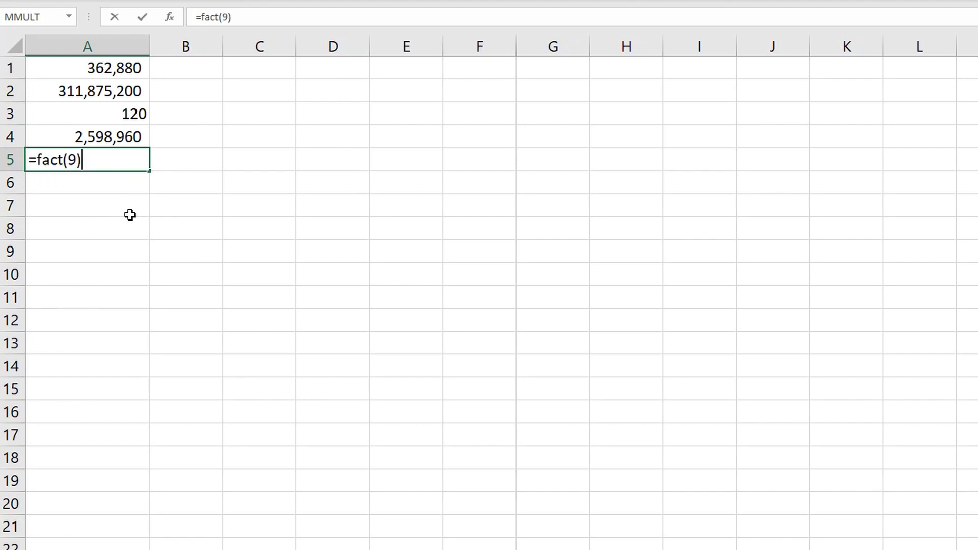
key(Return)
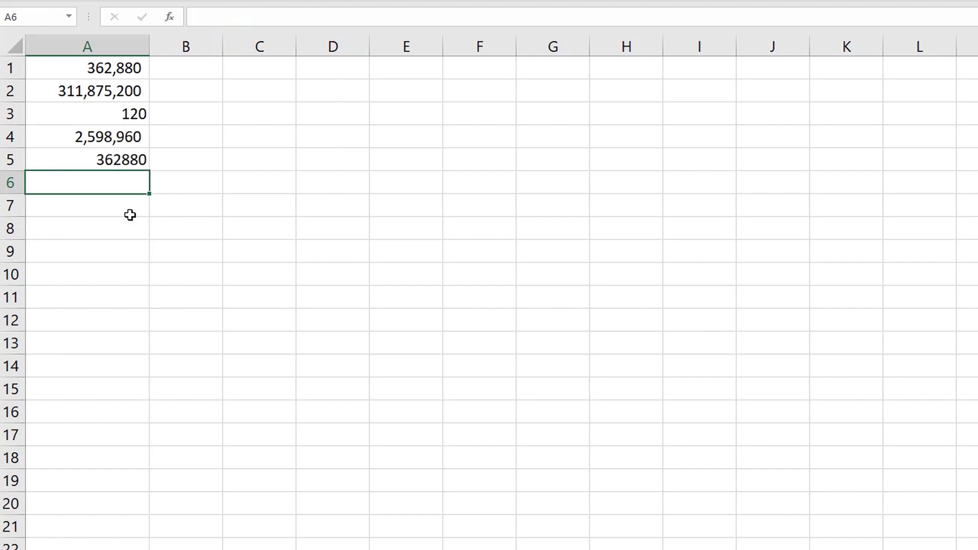
key(Up)
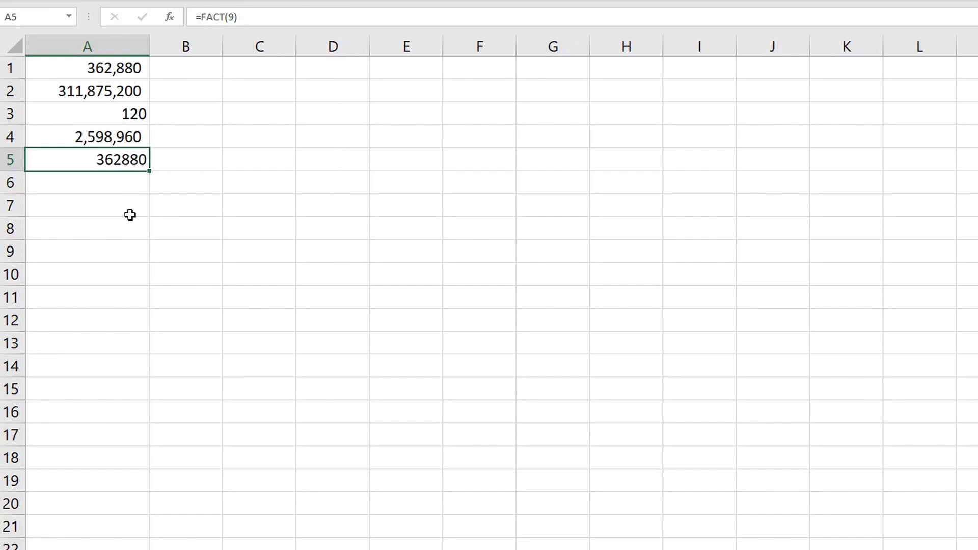
- Format all of column A with thousands separators and no decimals
click(114, 44)
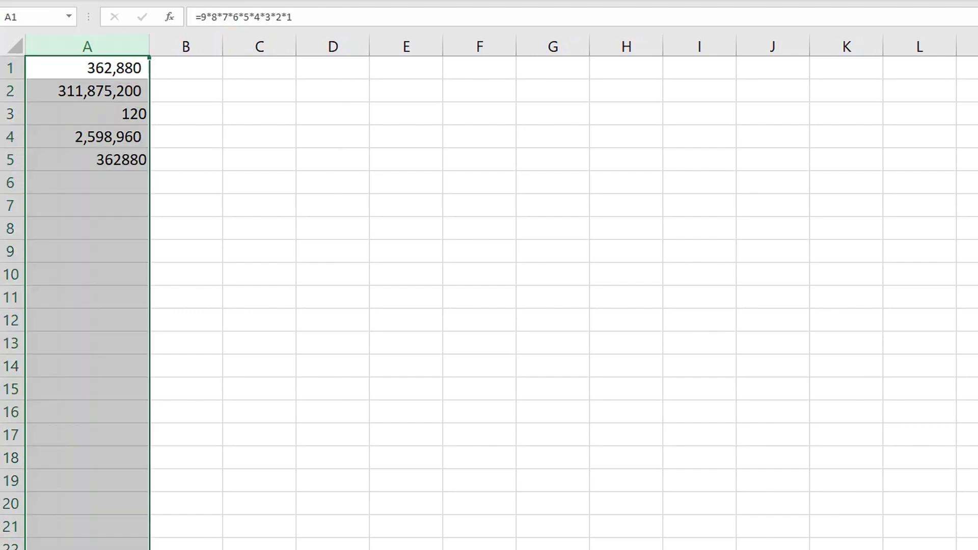
key(ctrl+shift+1)
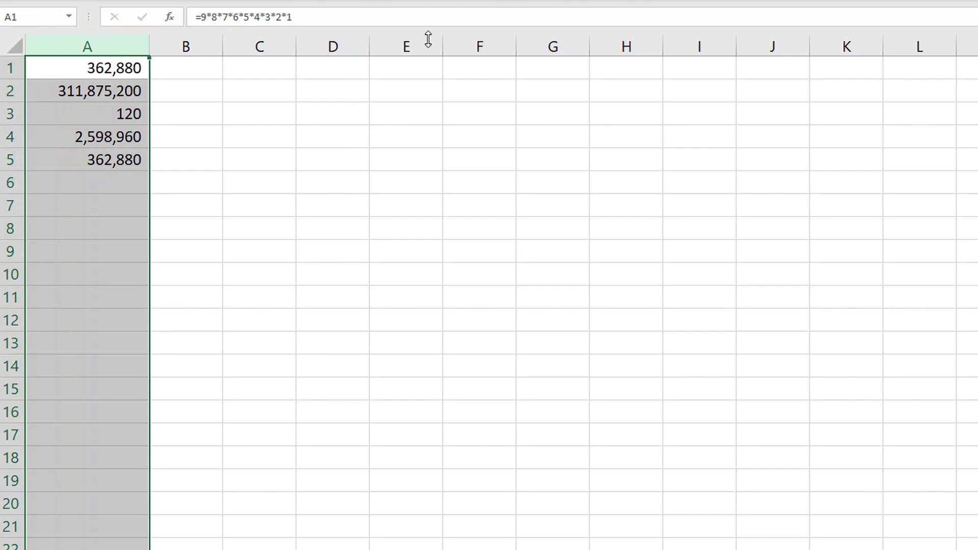
click(136, 68)
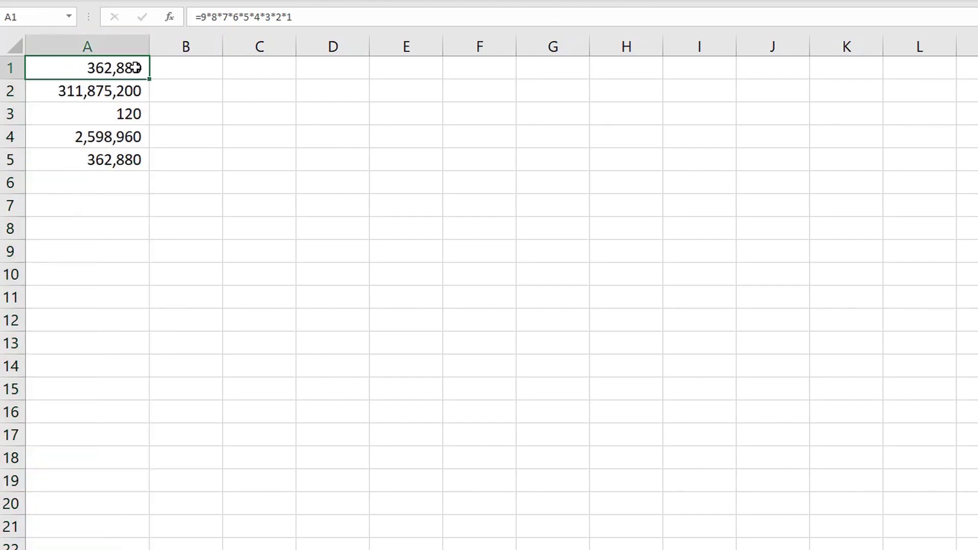
click(114, 160)
click(118, 180)
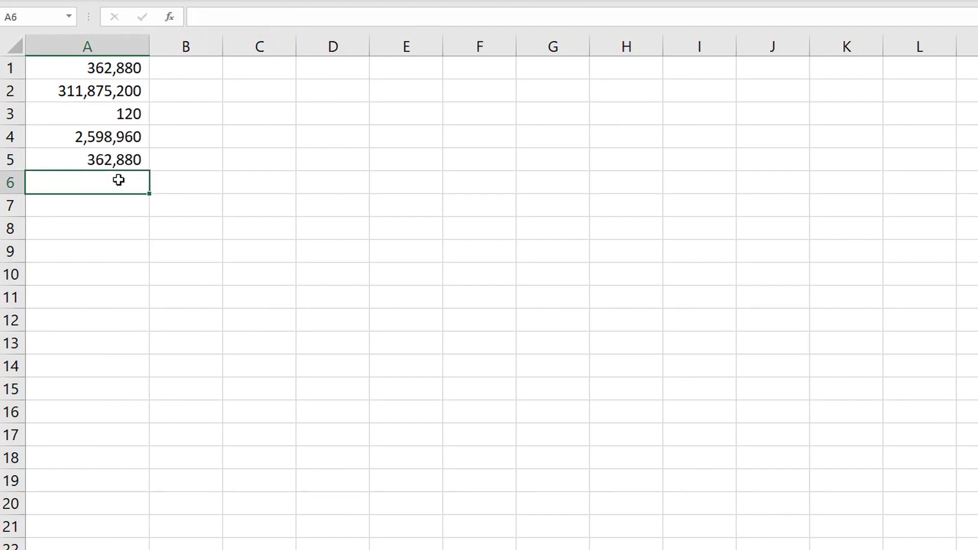
text(=)
- Enter the formula =PERMUT(52,5) in A6
text(perm)
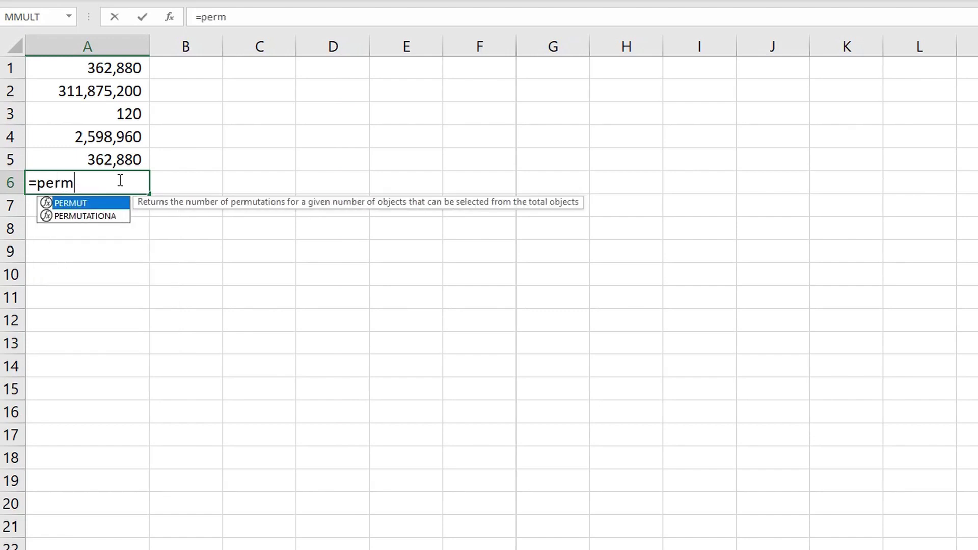
text(ut()
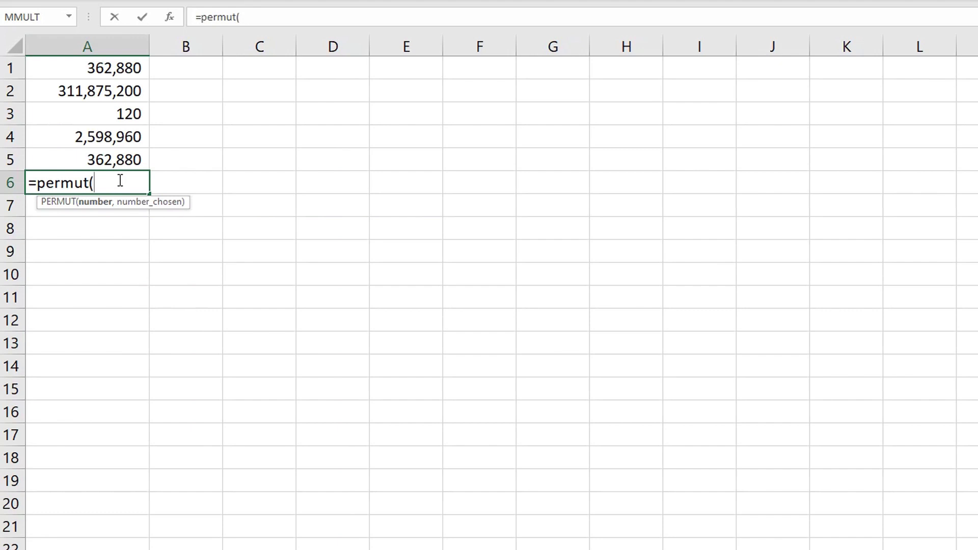
text(2)
key(BackSpace)
text(52,5))
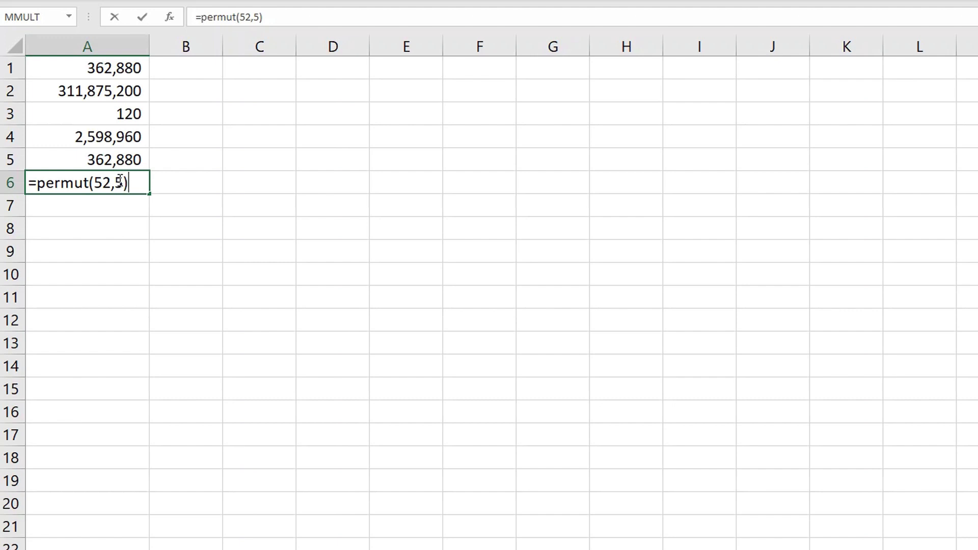
key(Return)
click(119, 180)
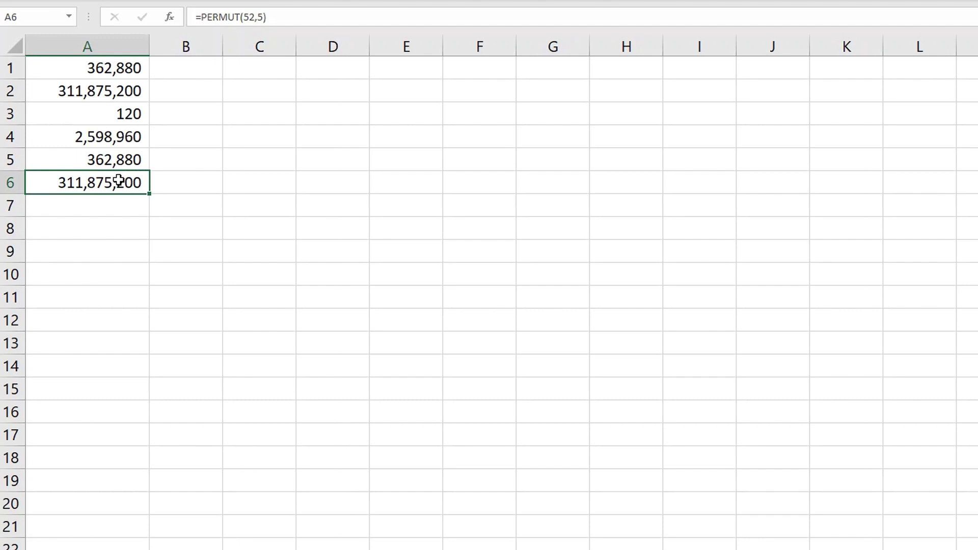
key(Return)
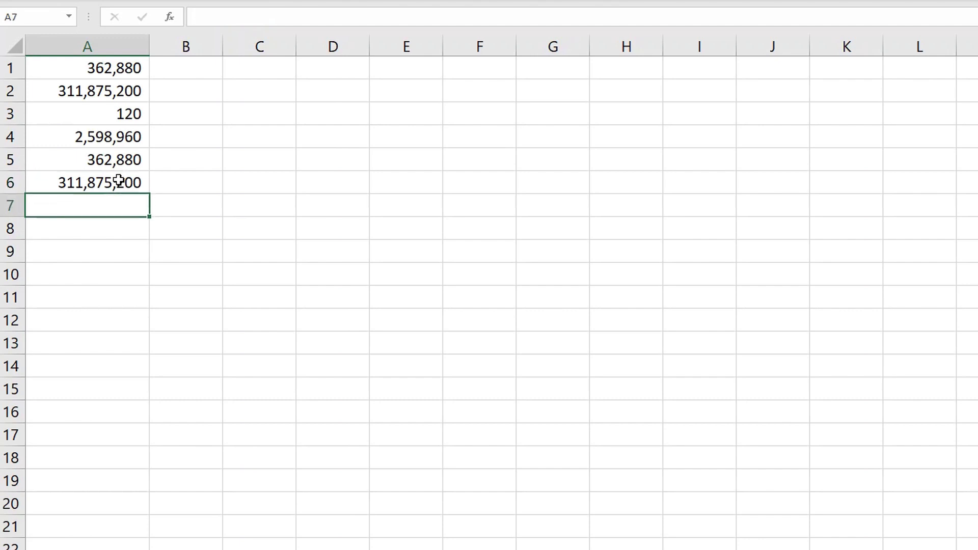
- Enter =COMBIN(52,5) in A7, giving 2,598,960
text(=)
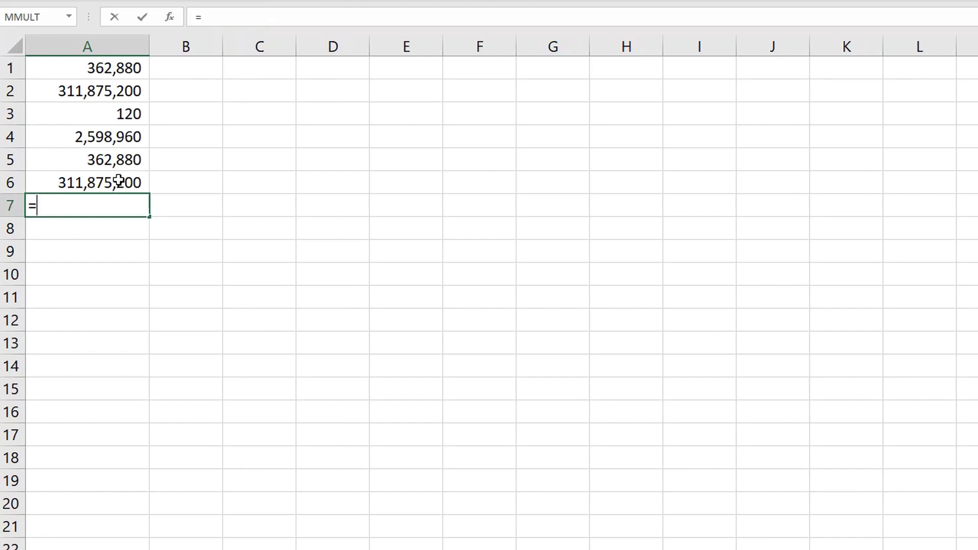
text(combin)
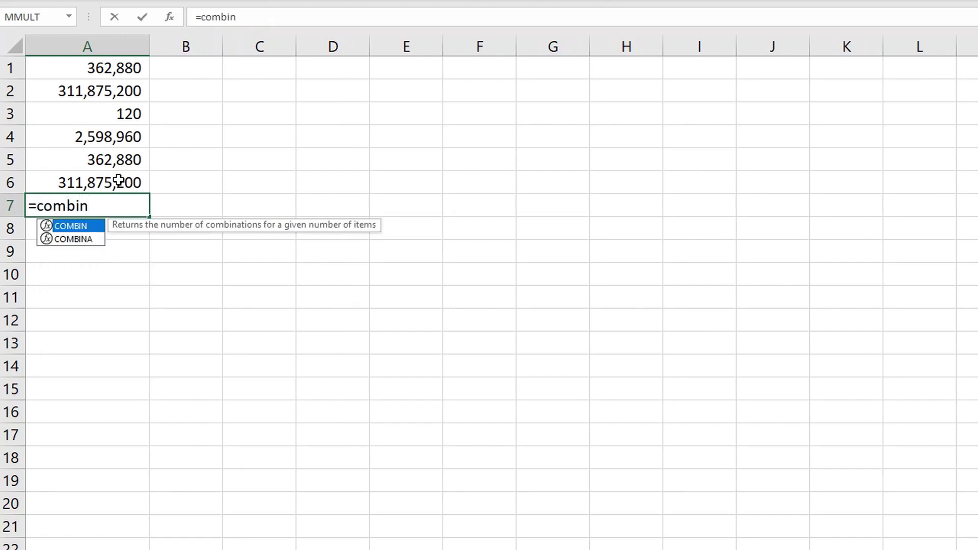
text((52)
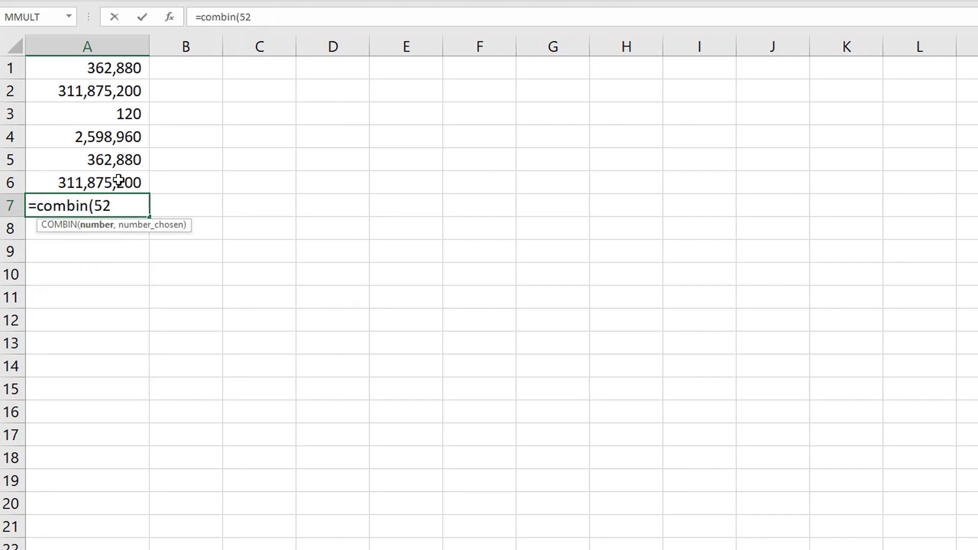
text(,5))
key(Return)
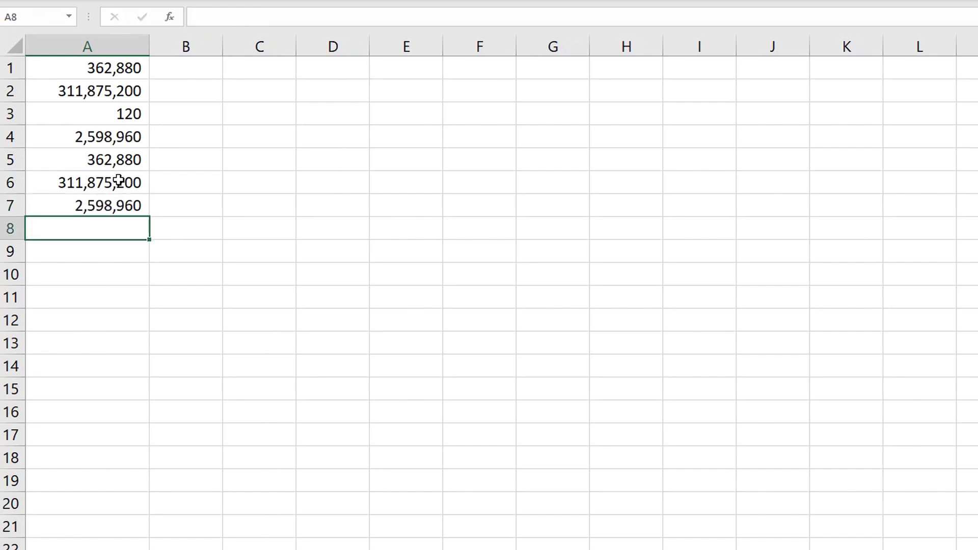
key(Up)
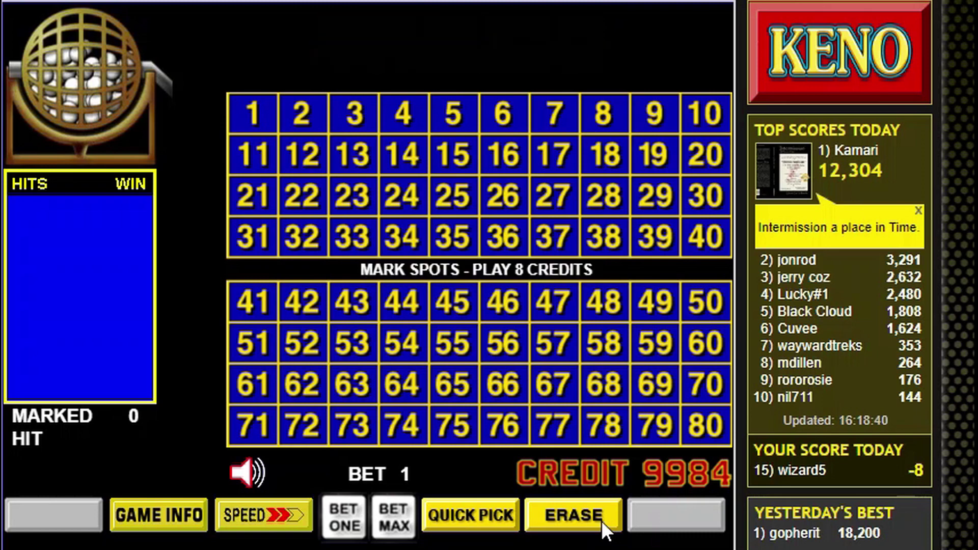
click(164, 516)
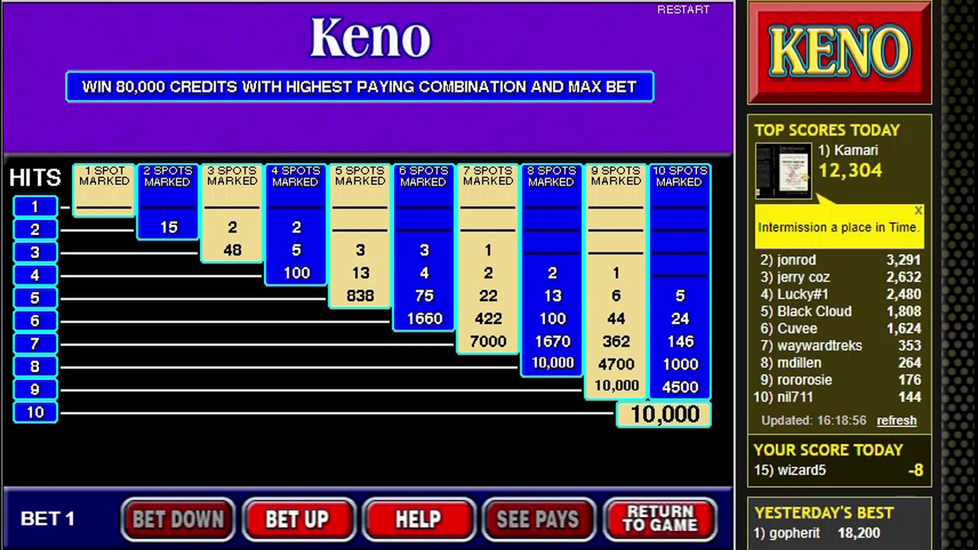
click(693, 517)
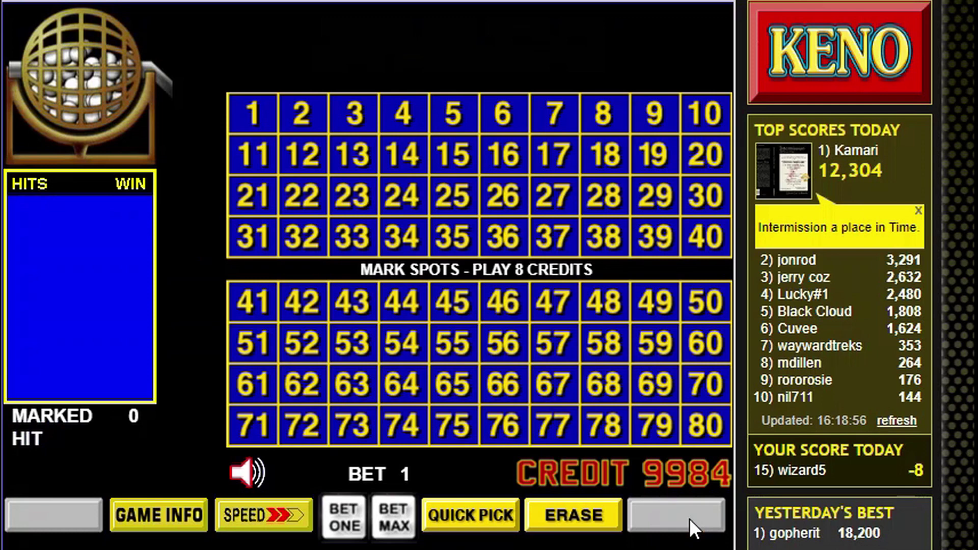
- Mark Keno spots 15–17, 25–27 and 35–37 and start a draw
click(459, 155)
click(459, 201)
click(464, 232)
click(503, 237)
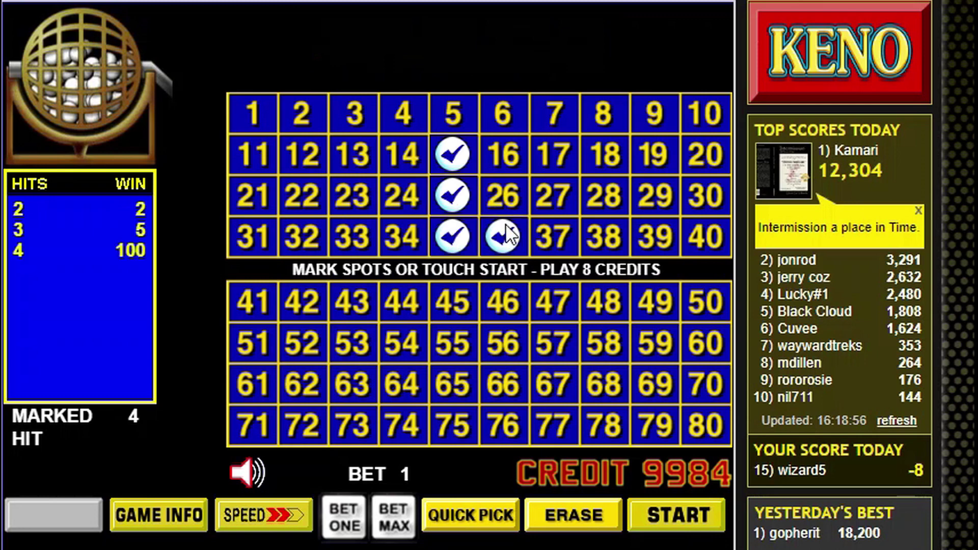
click(503, 196)
click(501, 156)
click(549, 159)
click(551, 196)
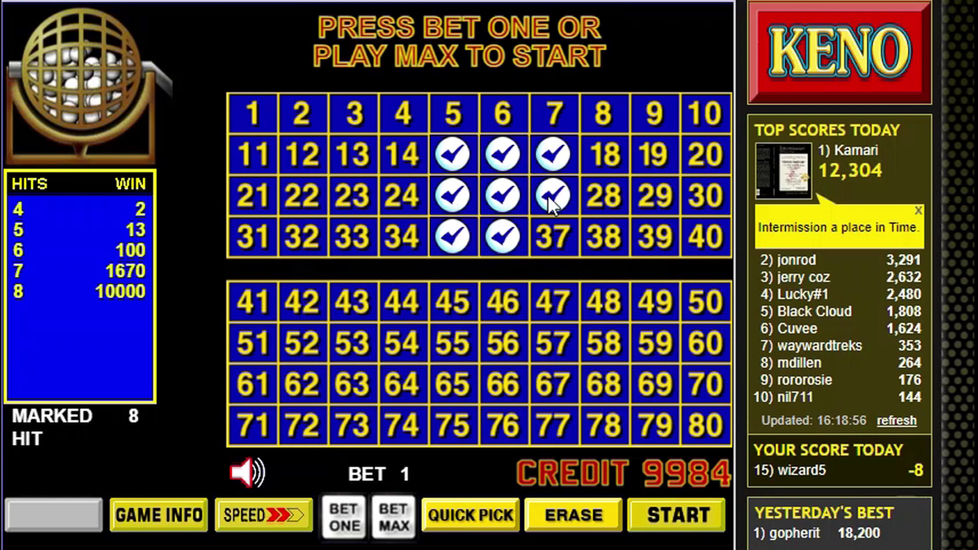
click(546, 233)
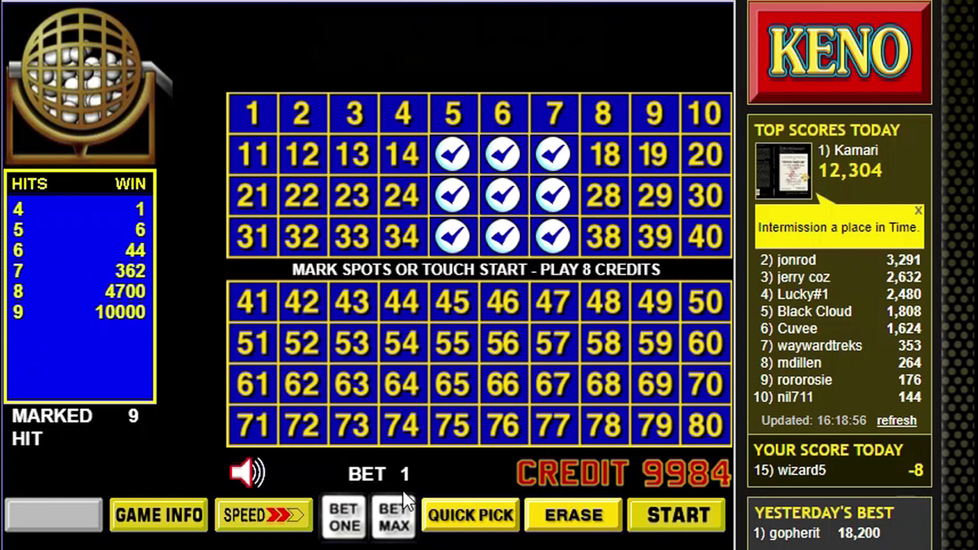
click(688, 518)
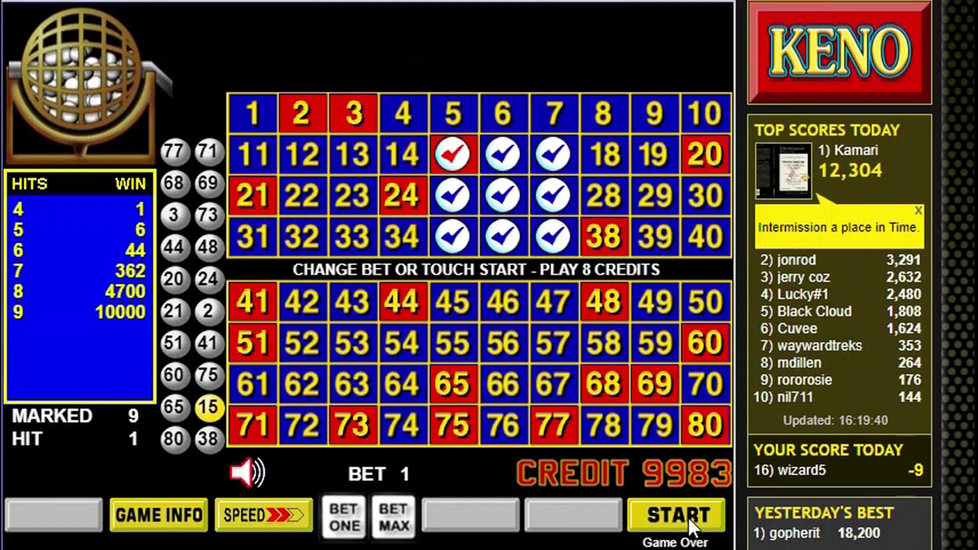
- Play ten more Keno draws with the same nine-spot ticket
click(689, 517)
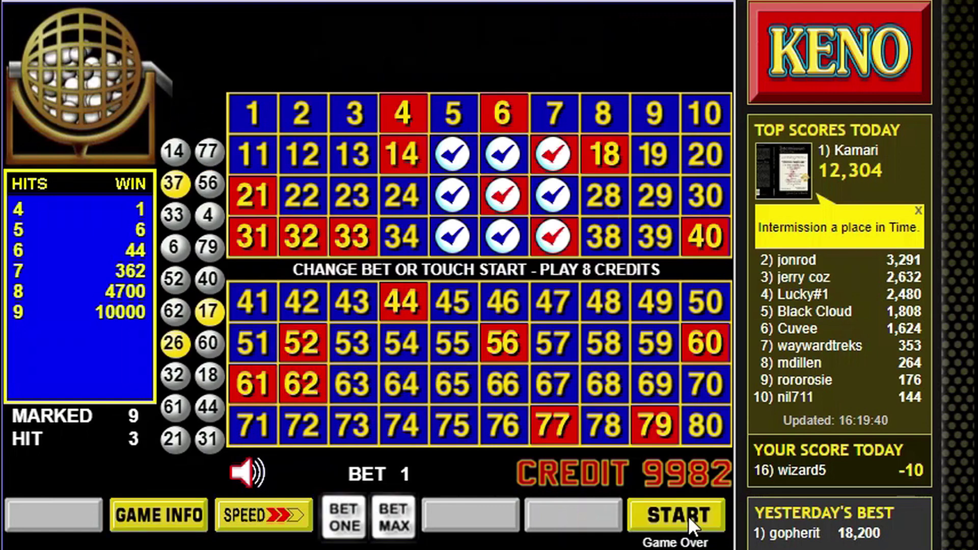
click(689, 516)
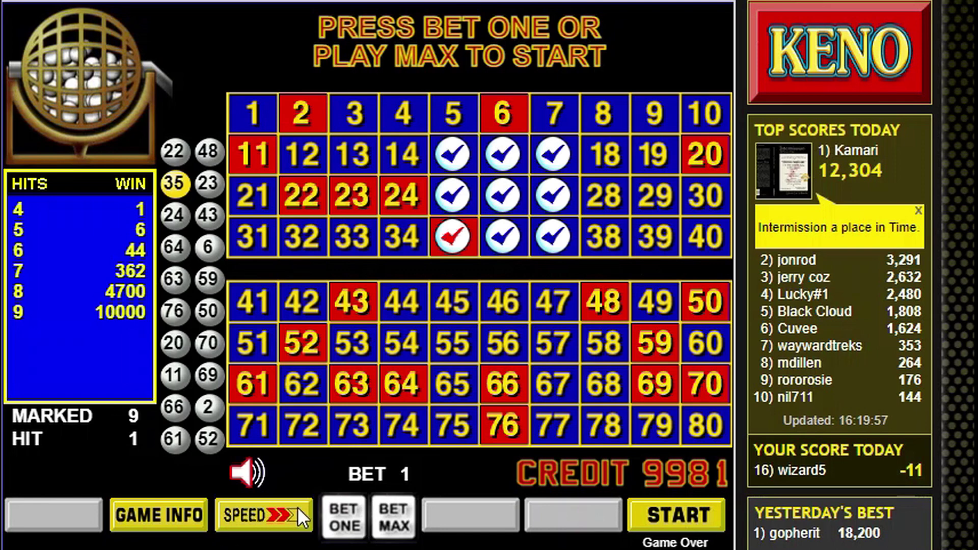
click(685, 523)
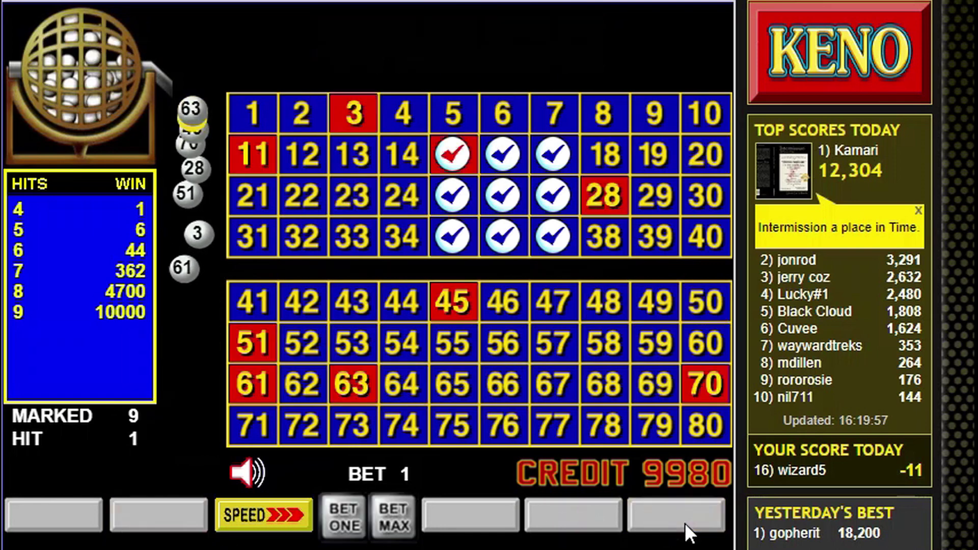
click(685, 523)
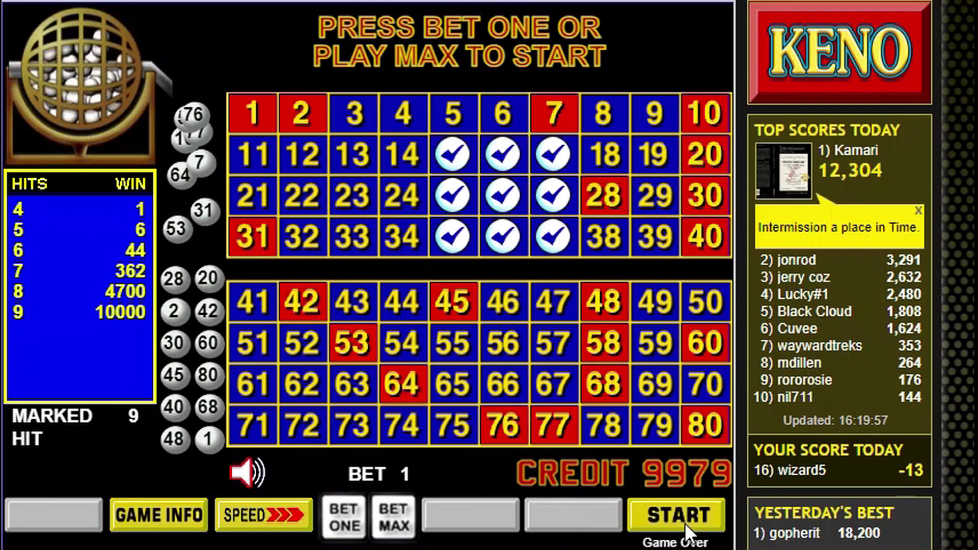
click(685, 523)
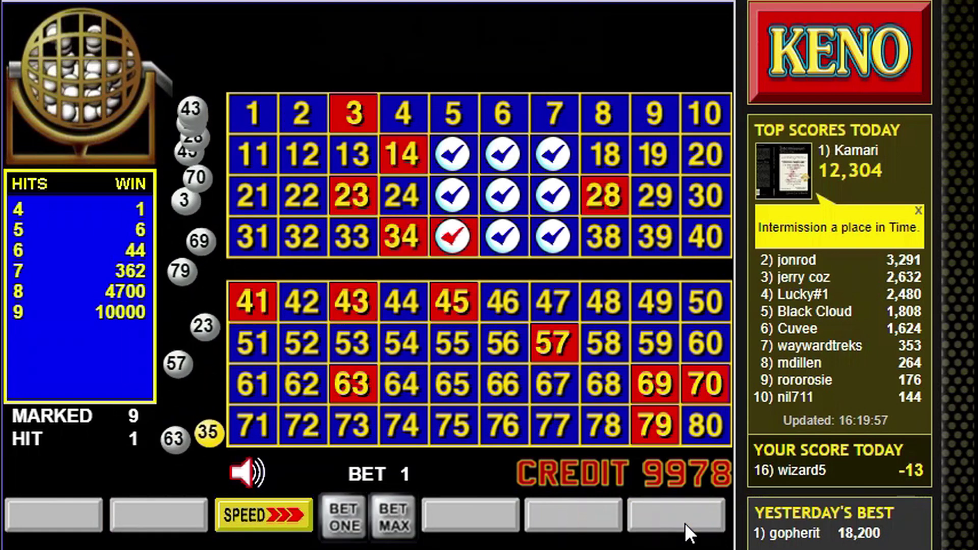
click(685, 523)
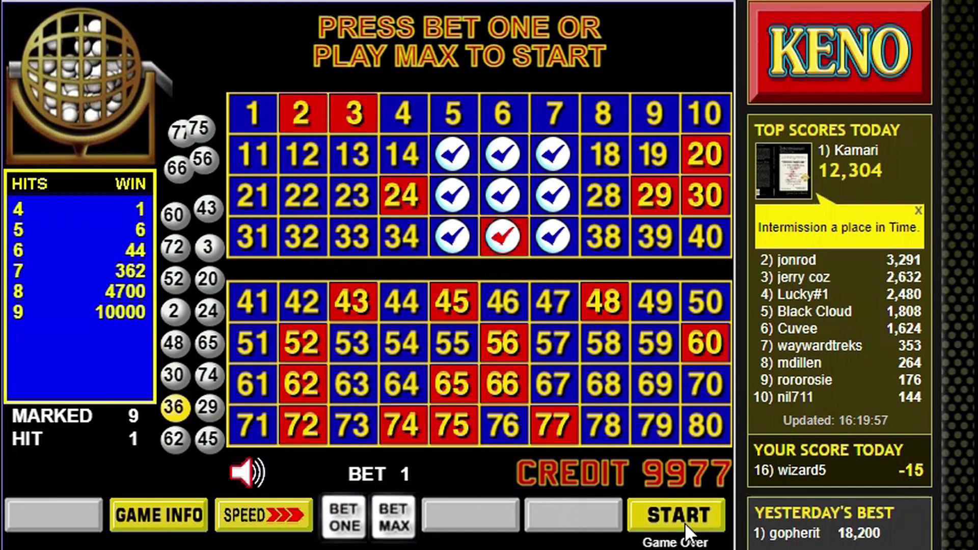
click(685, 523)
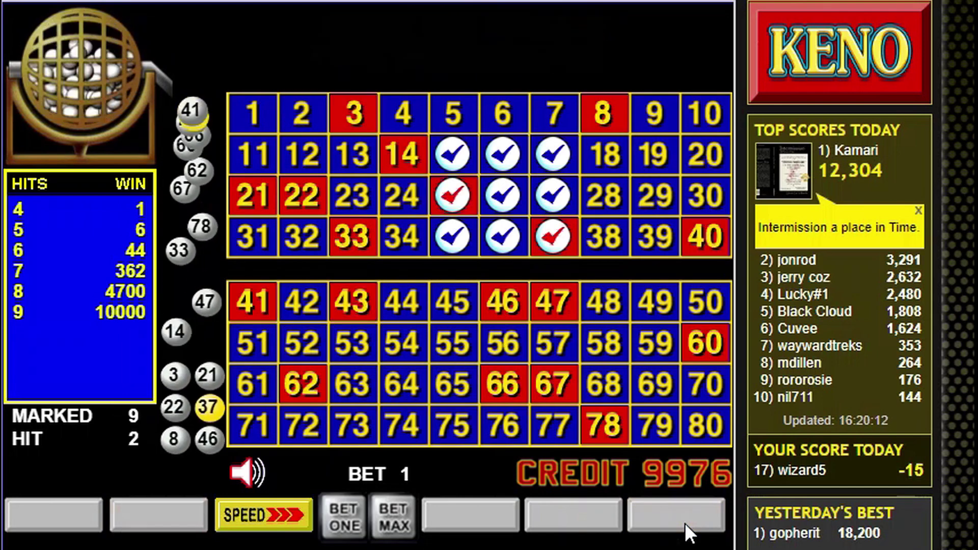
click(685, 523)
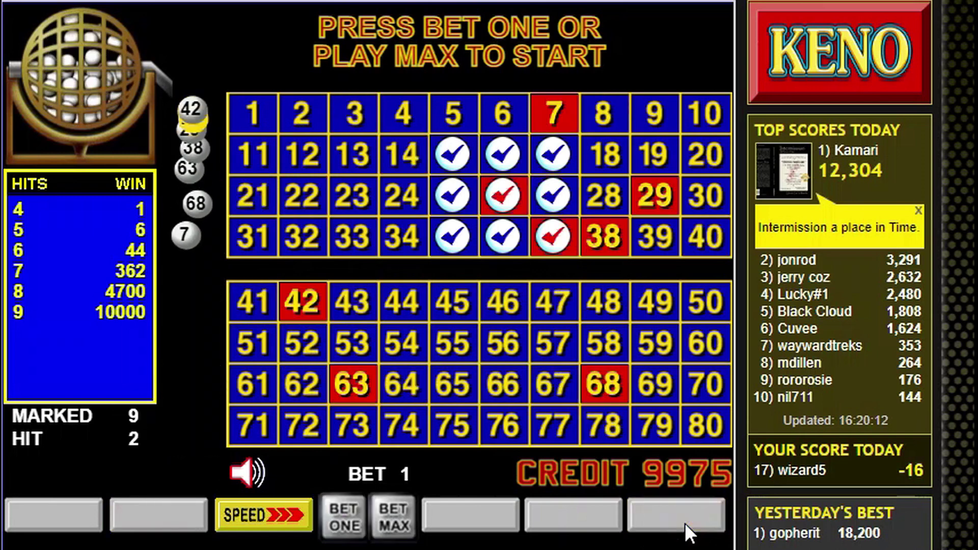
click(685, 523)
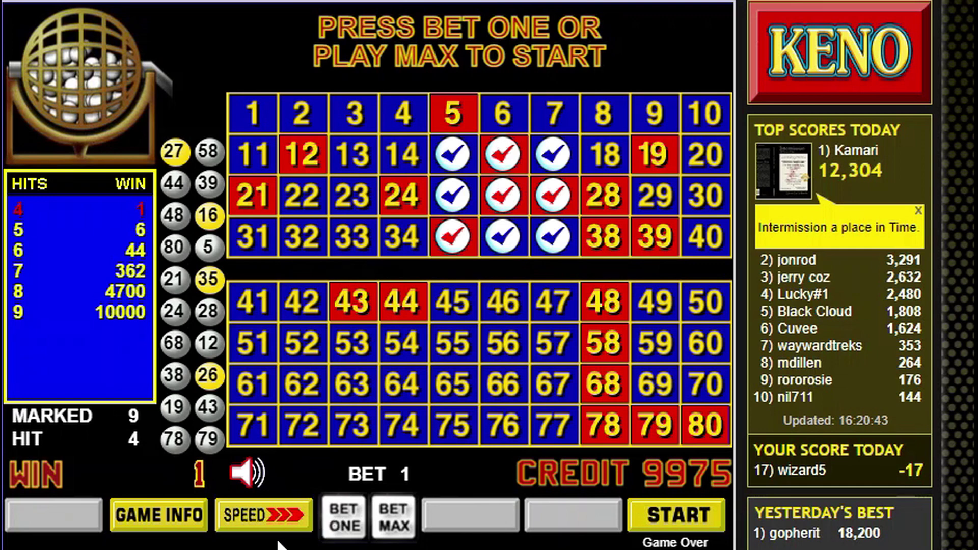
click(657, 510)
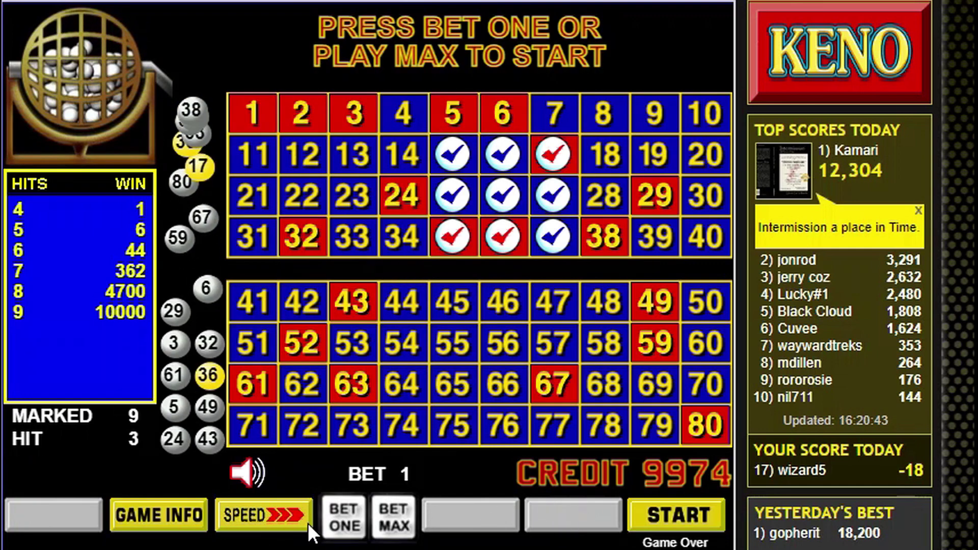
- Clear the board and try ERASE, marking spots 66–67, and QUICK PICK
click(350, 525)
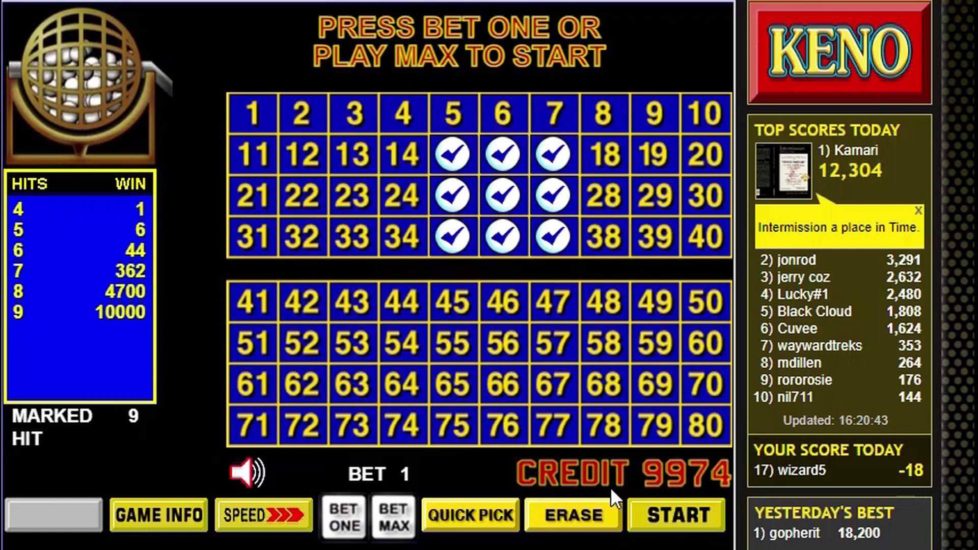
click(577, 513)
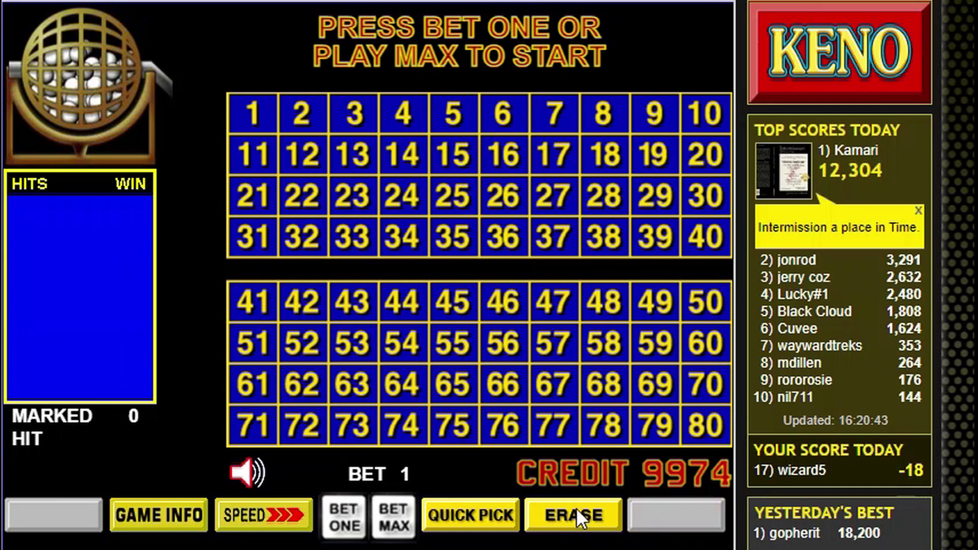
click(501, 369)
click(558, 381)
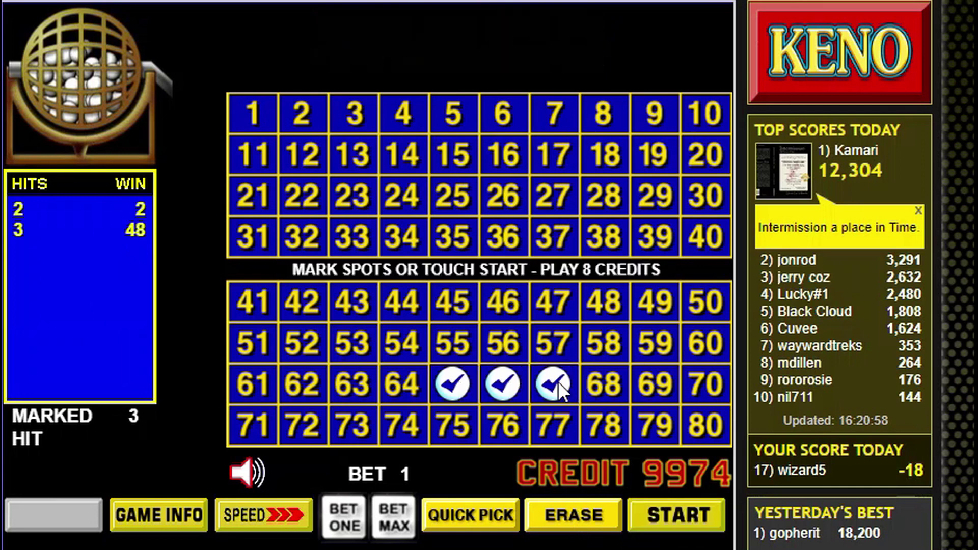
click(577, 509)
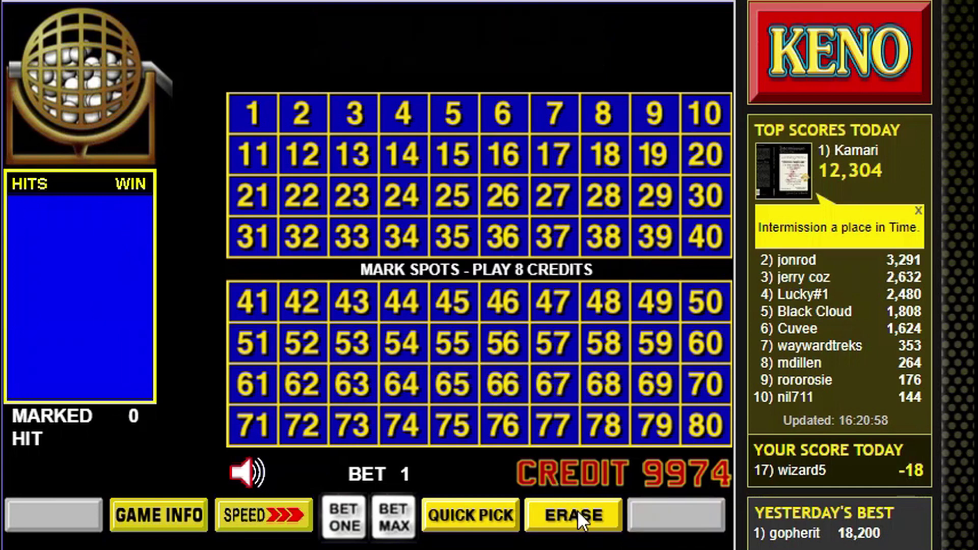
click(485, 514)
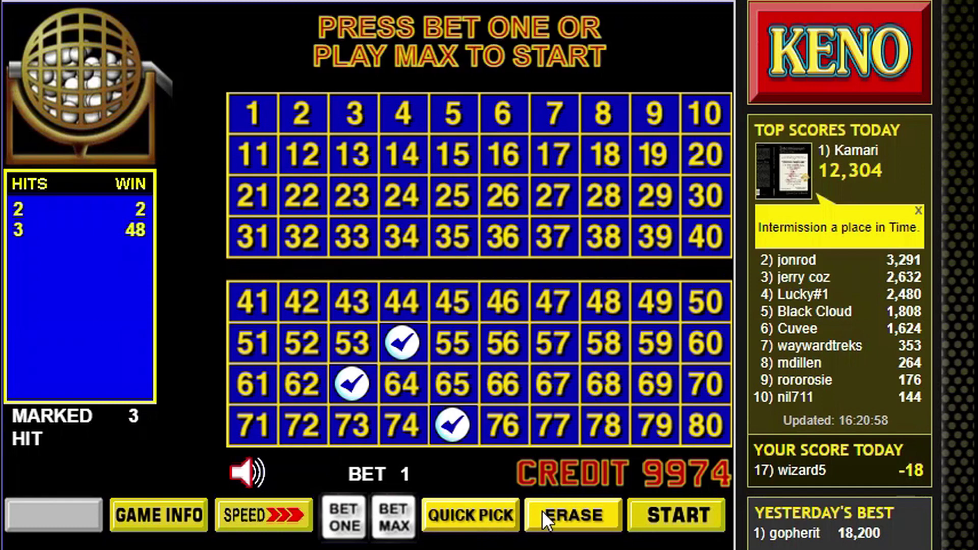
click(588, 515)
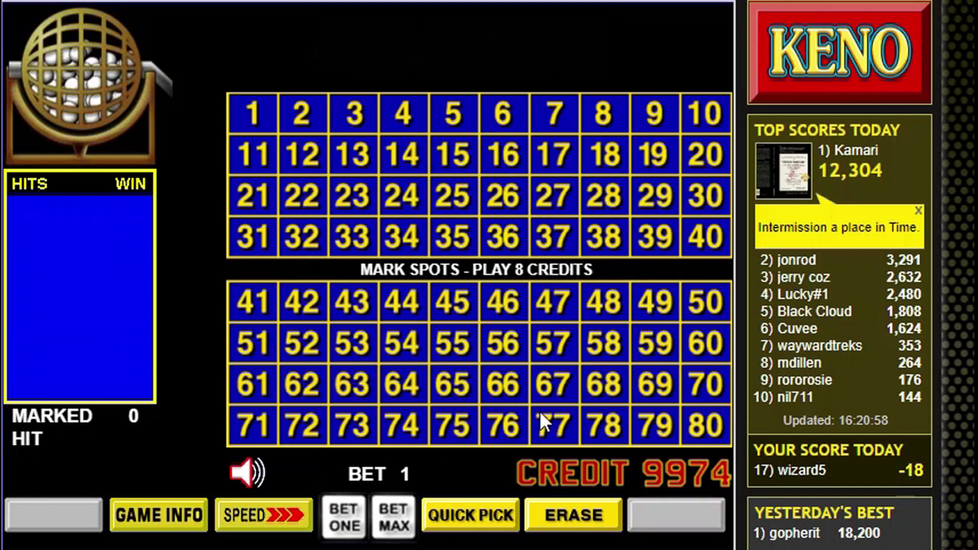
- Mark spots 46–48, 56–58, 66–68, then erase and Quick Pick nine random spots
click(514, 384)
click(506, 342)
click(514, 301)
click(553, 304)
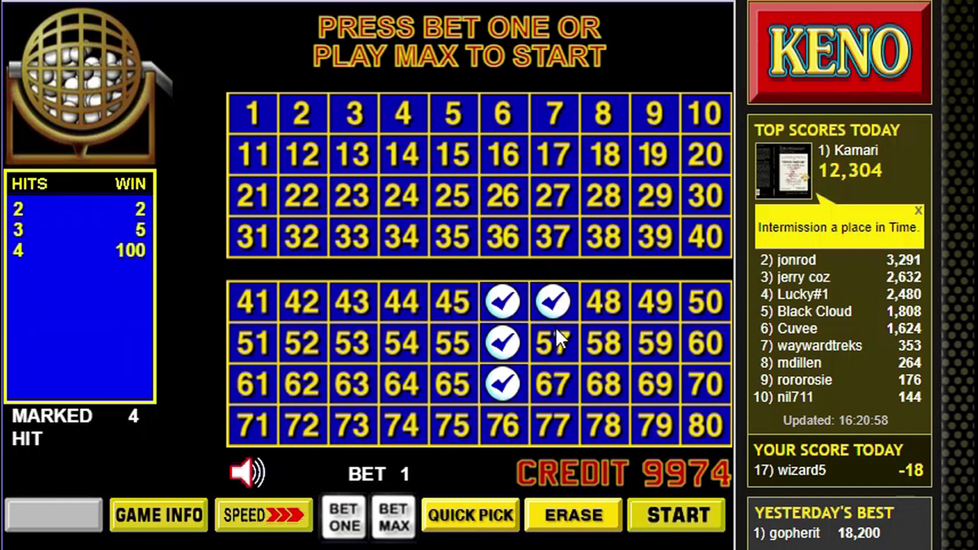
click(557, 331)
click(558, 385)
click(607, 386)
click(597, 340)
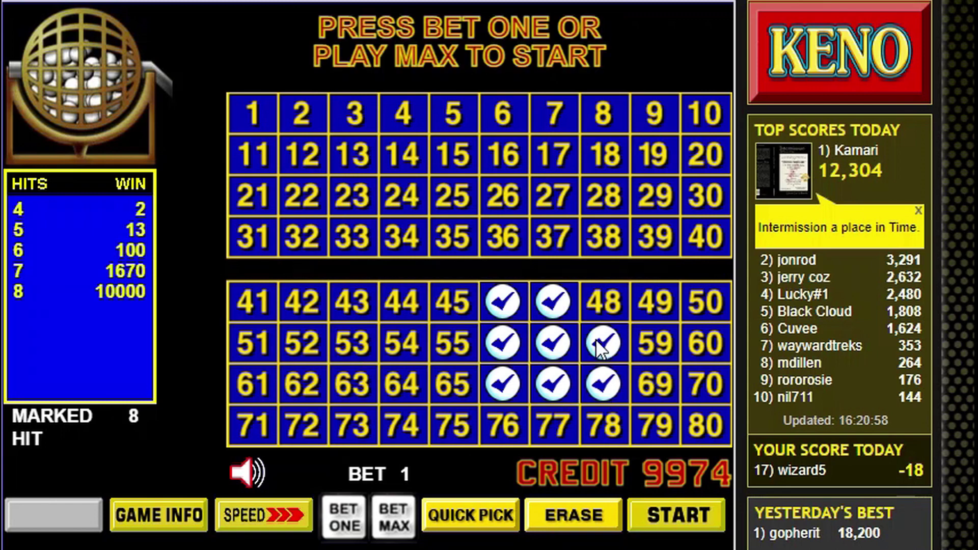
click(598, 313)
click(568, 517)
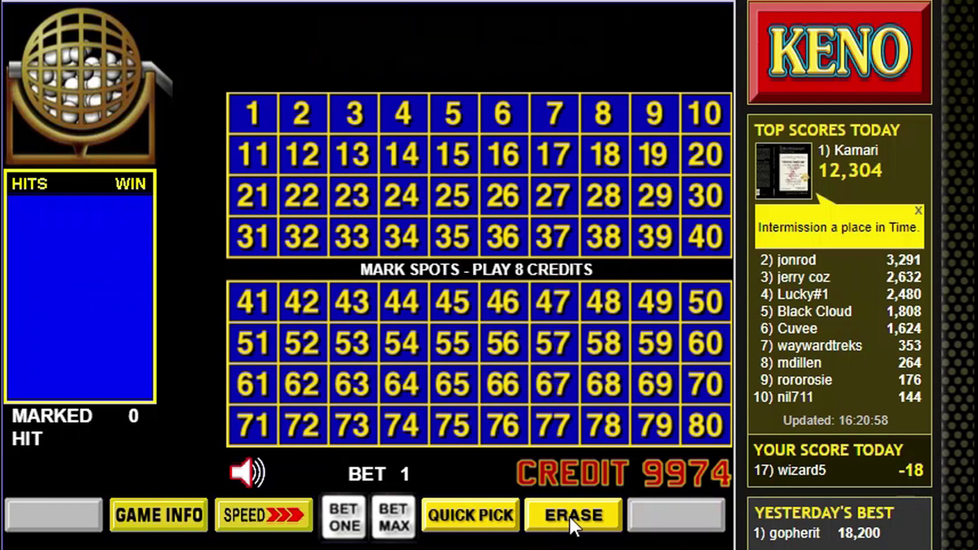
click(479, 514)
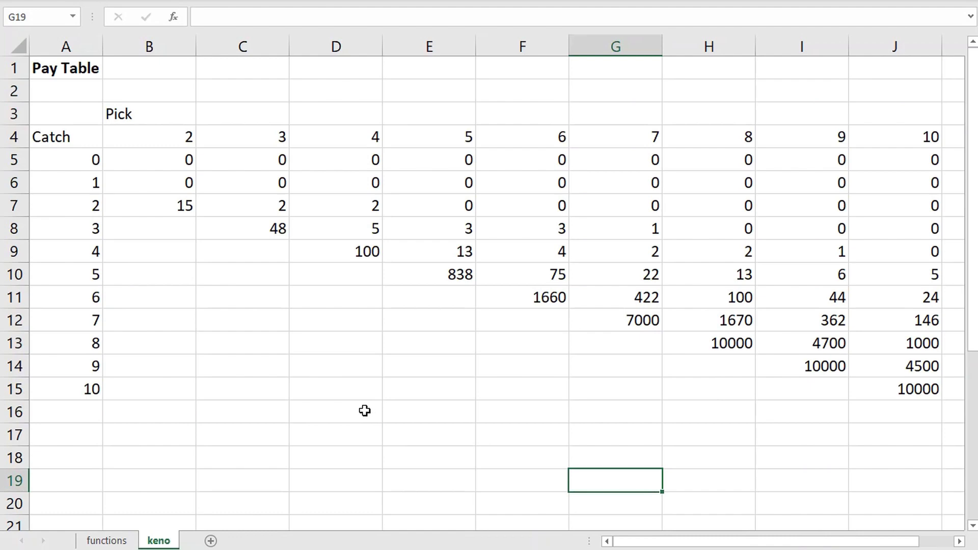
click(308, 434)
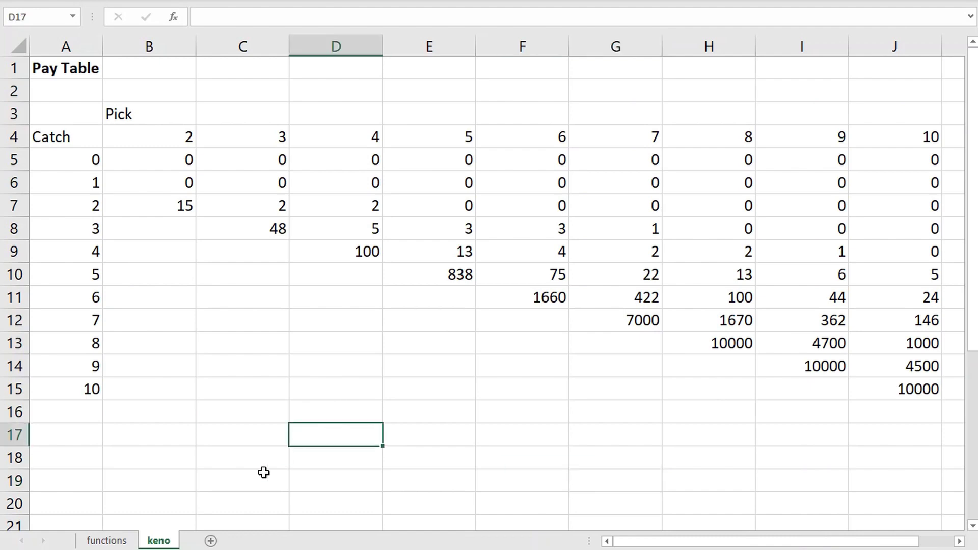
click(118, 540)
drag(127, 205, 105, 70)
click(421, 290)
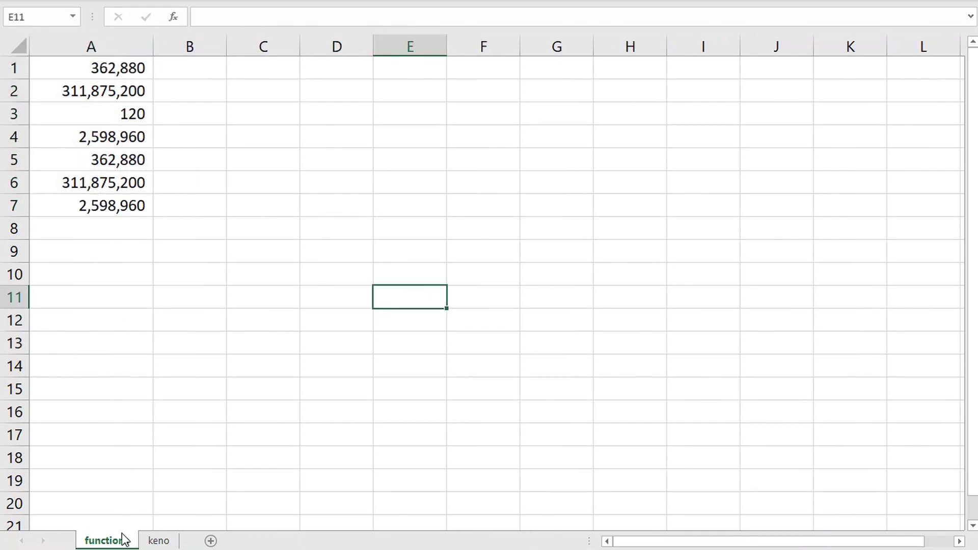
click(155, 461)
click(161, 539)
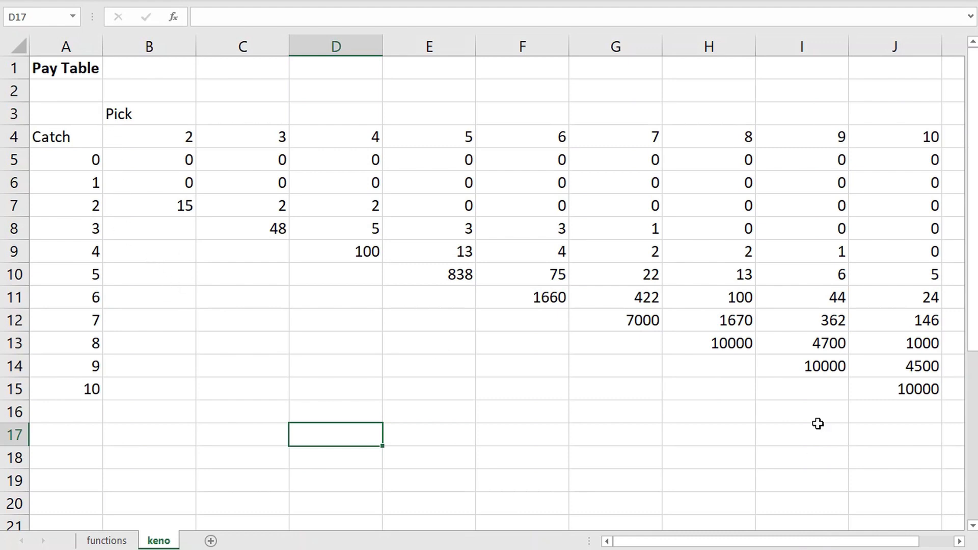
drag(42, 69, 895, 391)
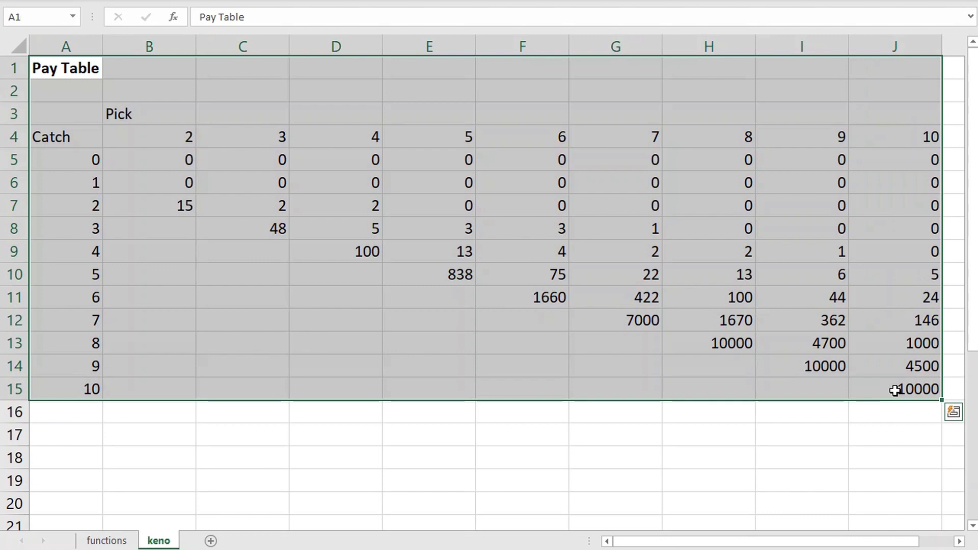
click(626, 477)
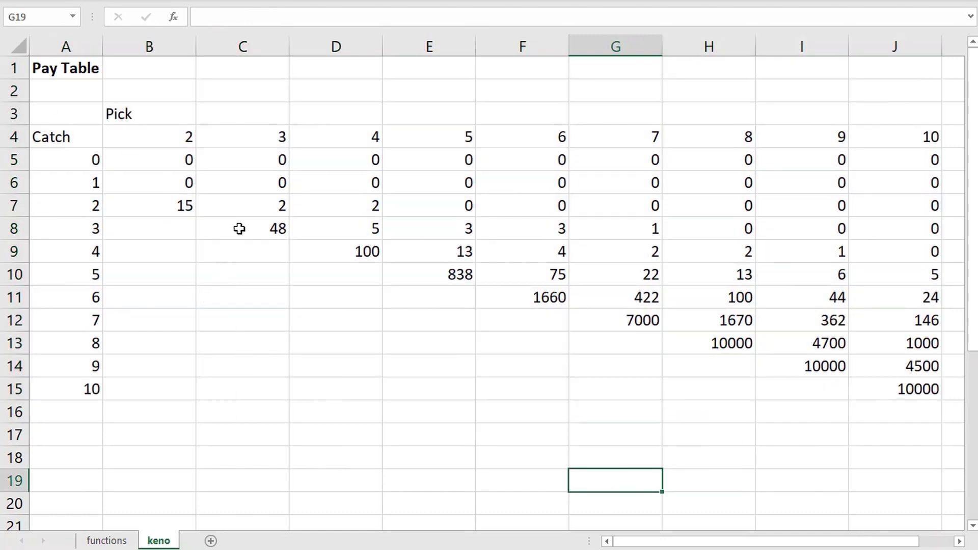
- Copy the Pay Table A1:J15 to A17 and retitle the copy 'Combinations'
drag(62, 70, 889, 377)
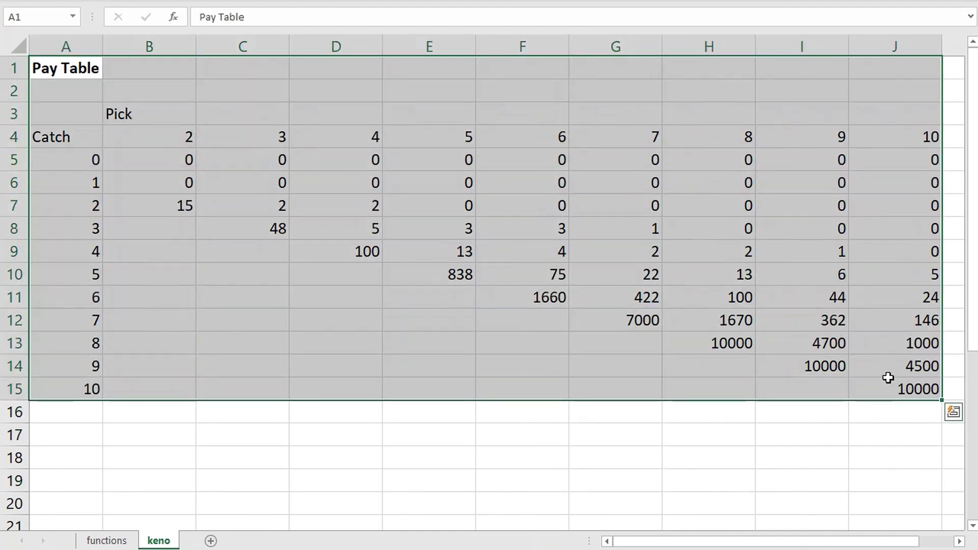
key(ctrl+c)
click(83, 428)
key(ctrl+v)
scroll(77, 397, down, 3)
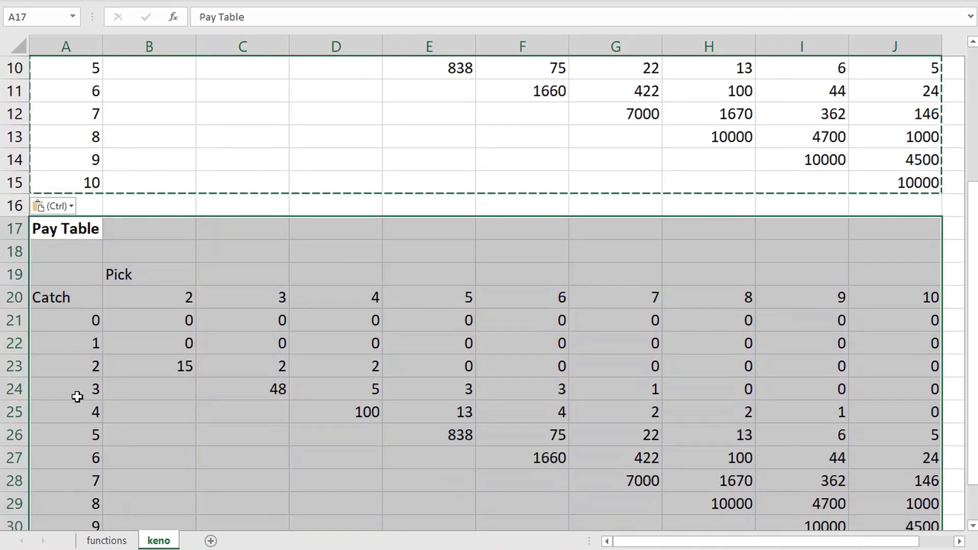
click(67, 232)
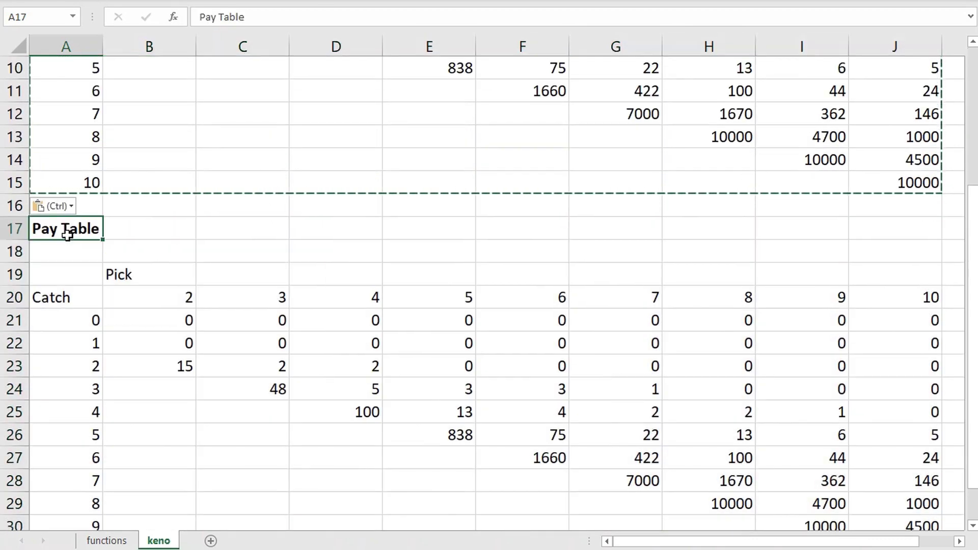
text(Combin)
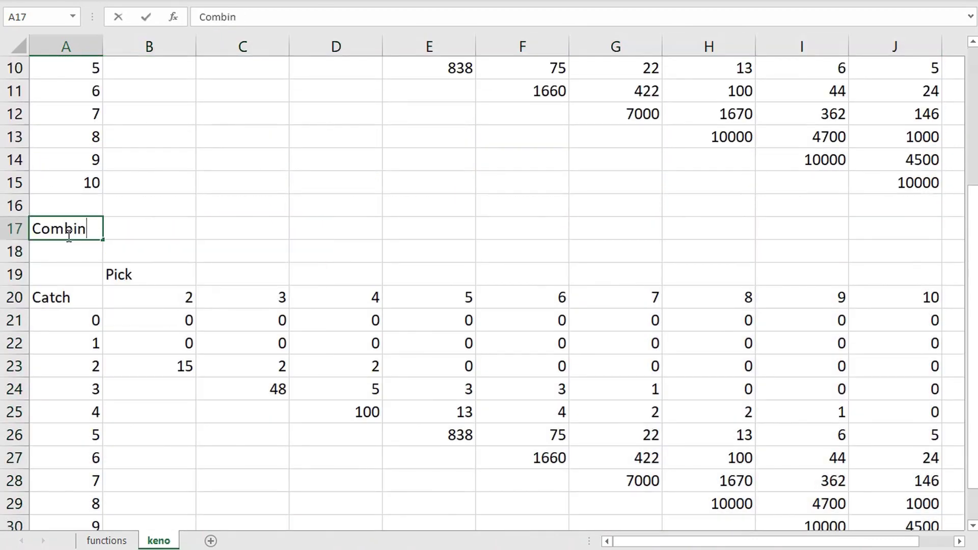
text(ations)
key(ctrl+b)
key(Return)
- Clear the copied payout values in B21:J31, keeping the Pick and Catch headings
scroll(375, 292, down, 3)
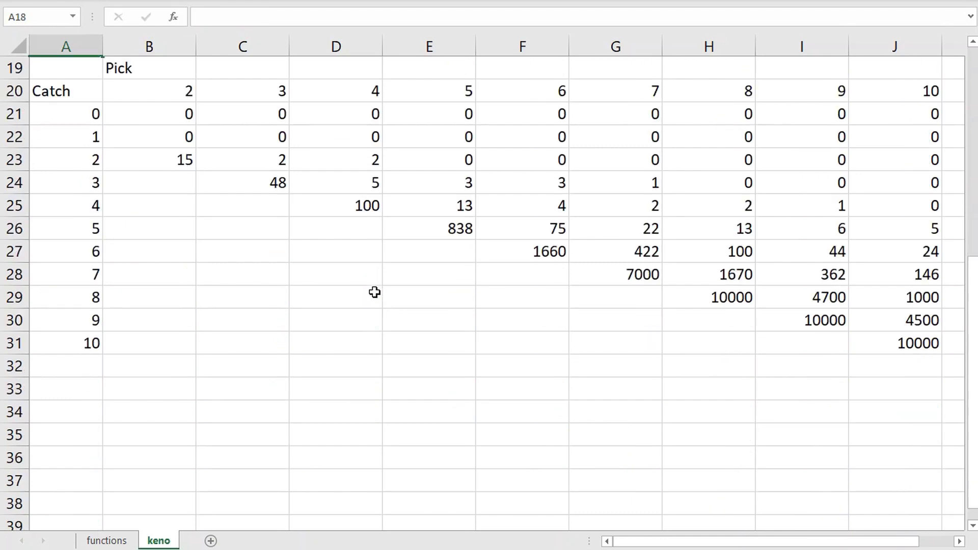
scroll(339, 206, down, 1)
scroll(258, 192, up, 2)
drag(168, 176, 926, 408)
key(Delete)
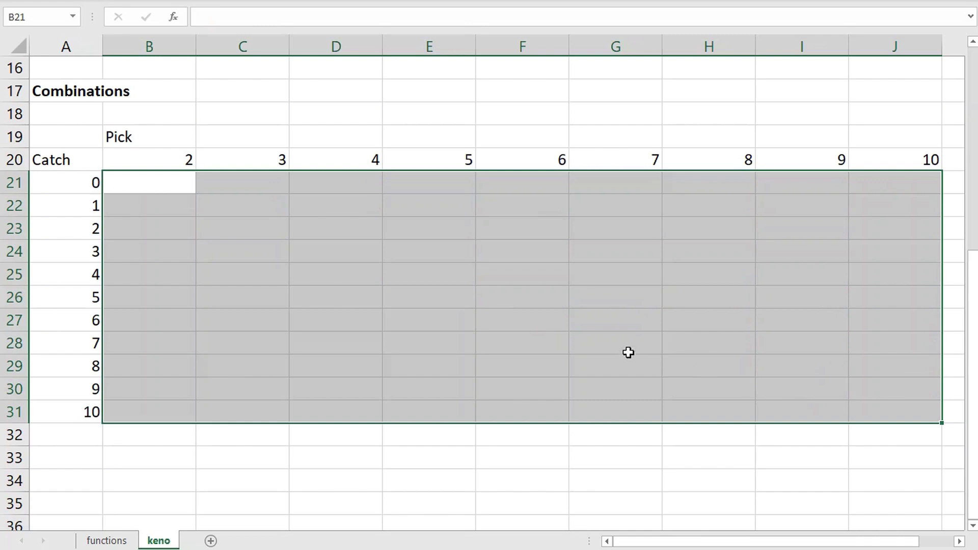
scroll(628, 352, up, 5)
scroll(626, 352, down, 1)
scroll(627, 351, up, 1)
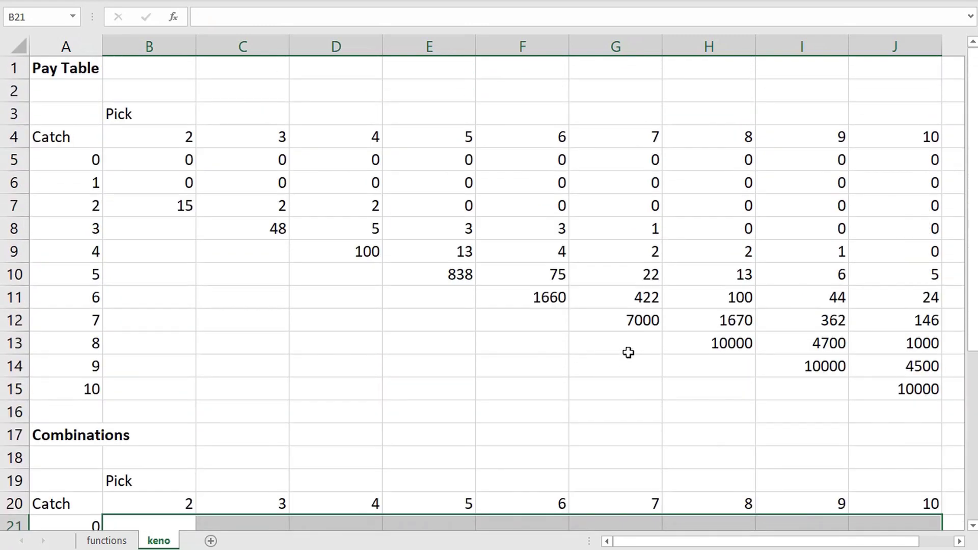
scroll(627, 352, down, 4)
scroll(625, 353, down, 1)
scroll(624, 351, up, 1)
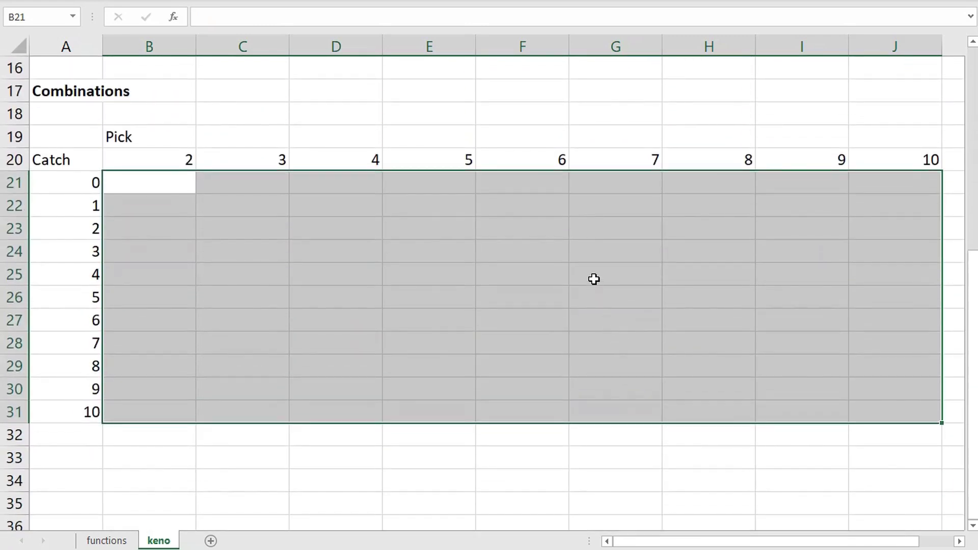
click(621, 251)
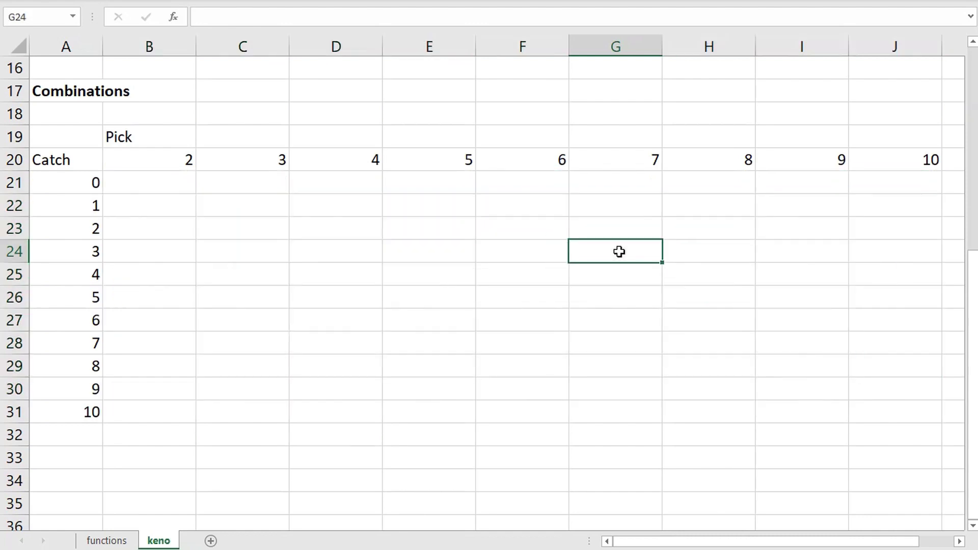
- Enter =COMBIN(20,A24) in G24
text(=co)
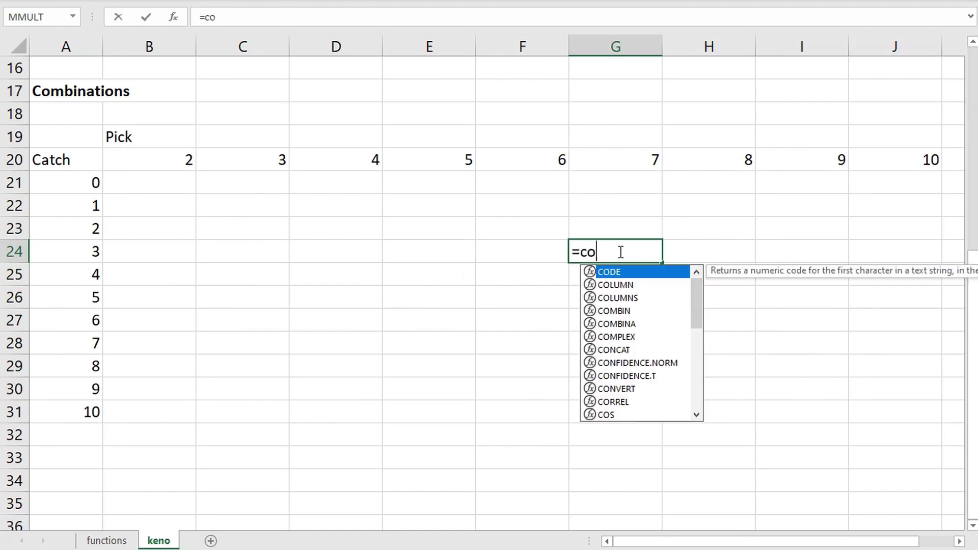
text(mbin()
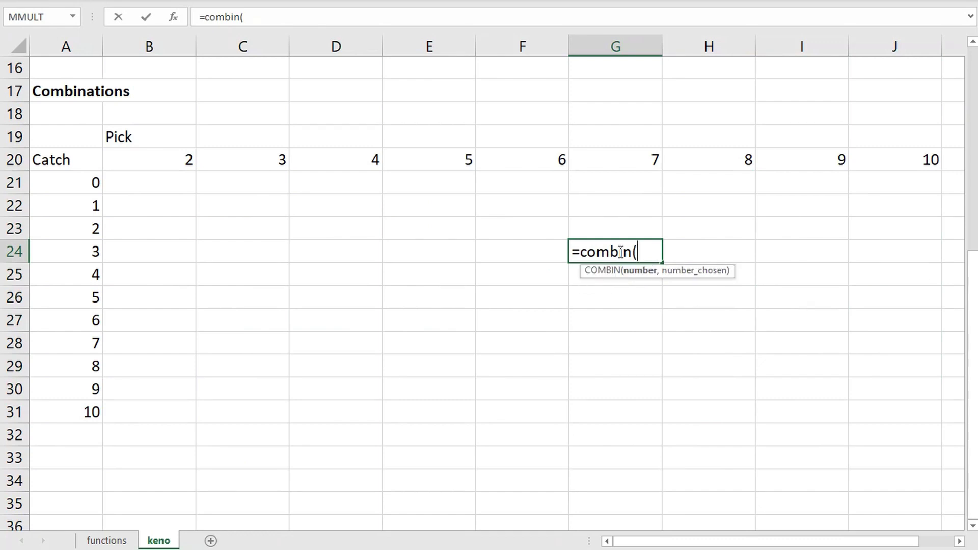
text(20,)
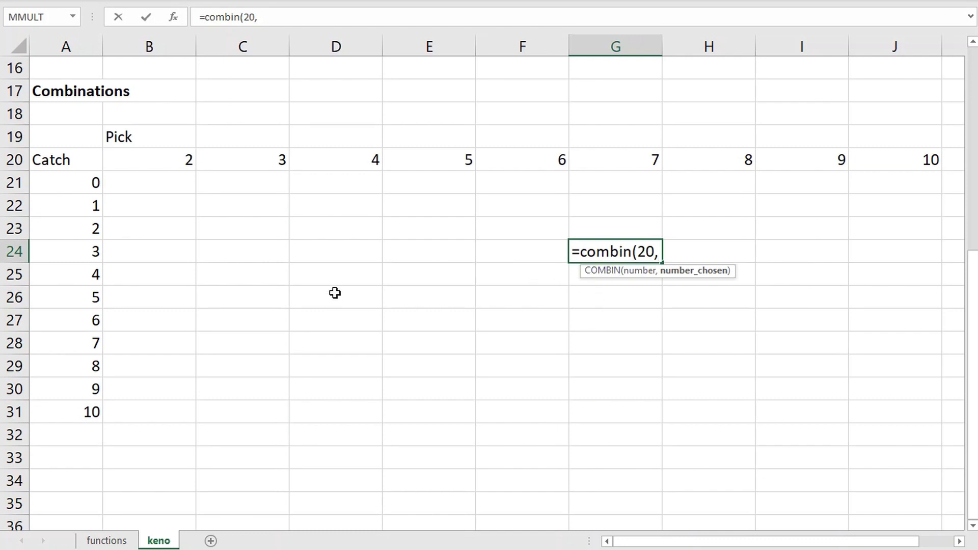
click(85, 249)
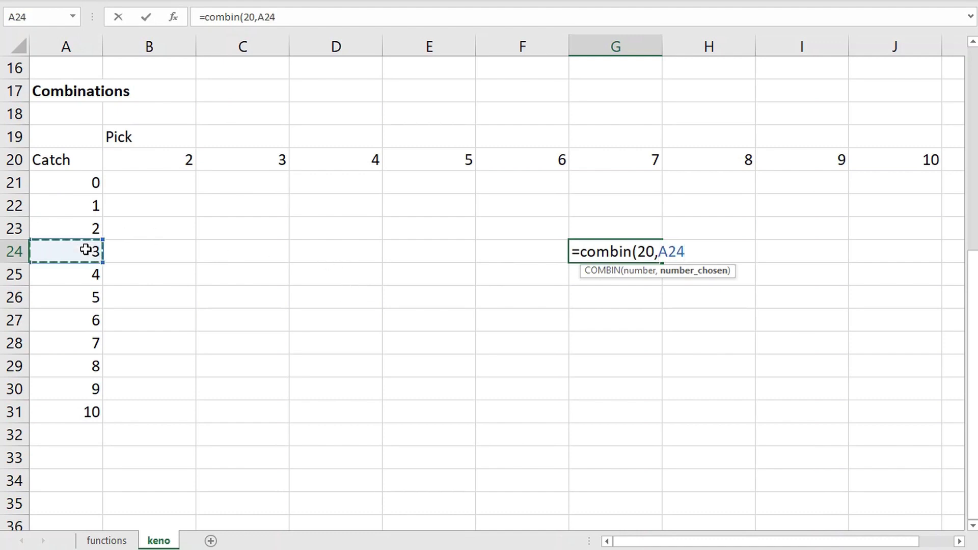
text())
key(Return)
key(Up)
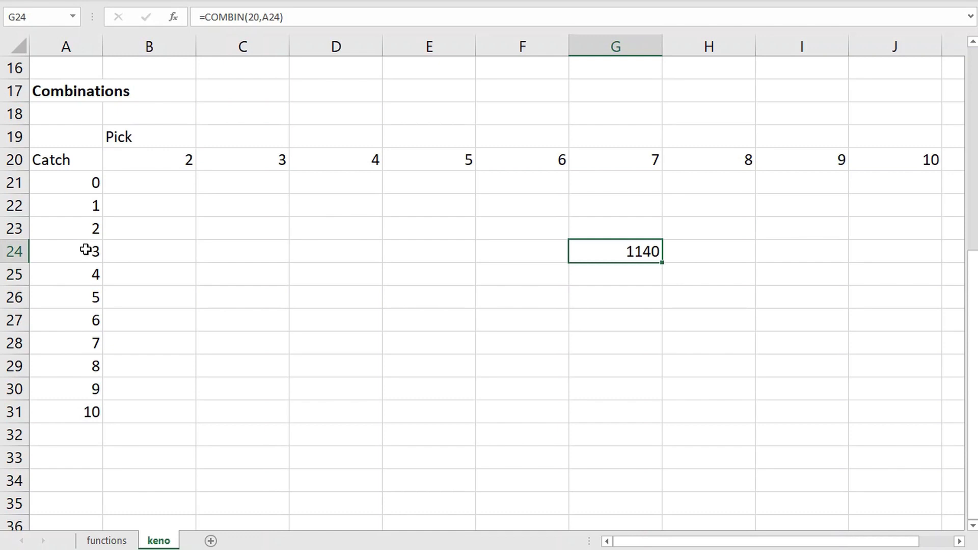
- Extend G24 to =COMBIN(20,A24)*COMBIN(60,G20-A24), giving 555903900
click(303, 20)
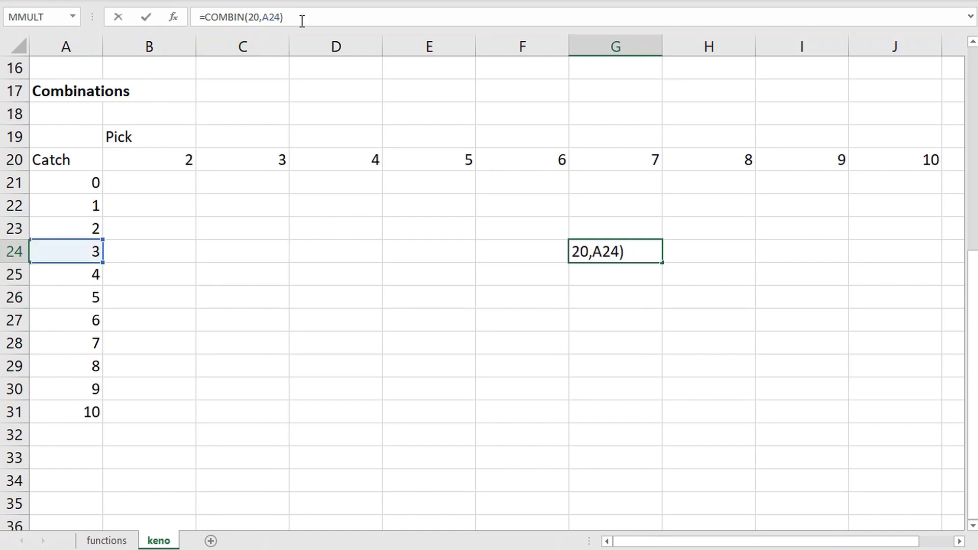
text(*combin)
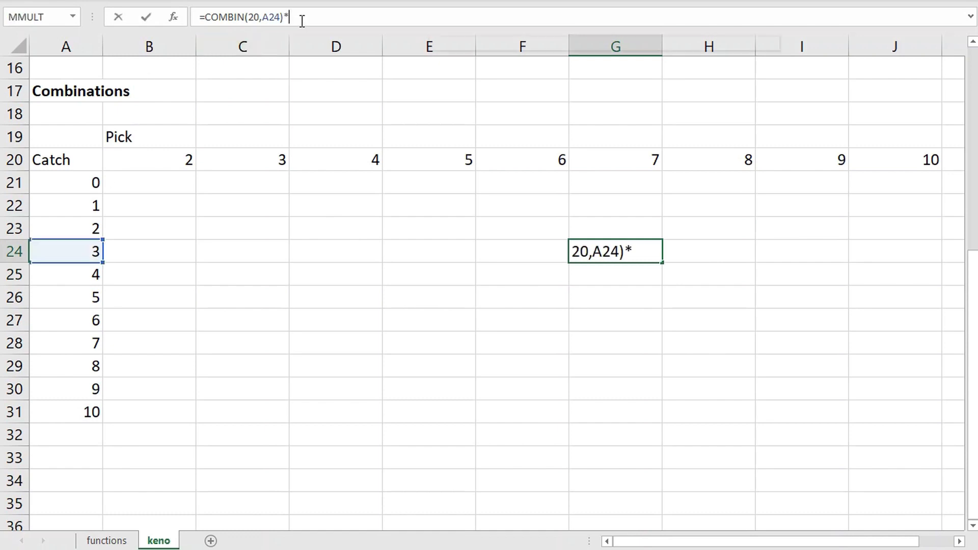
text(()
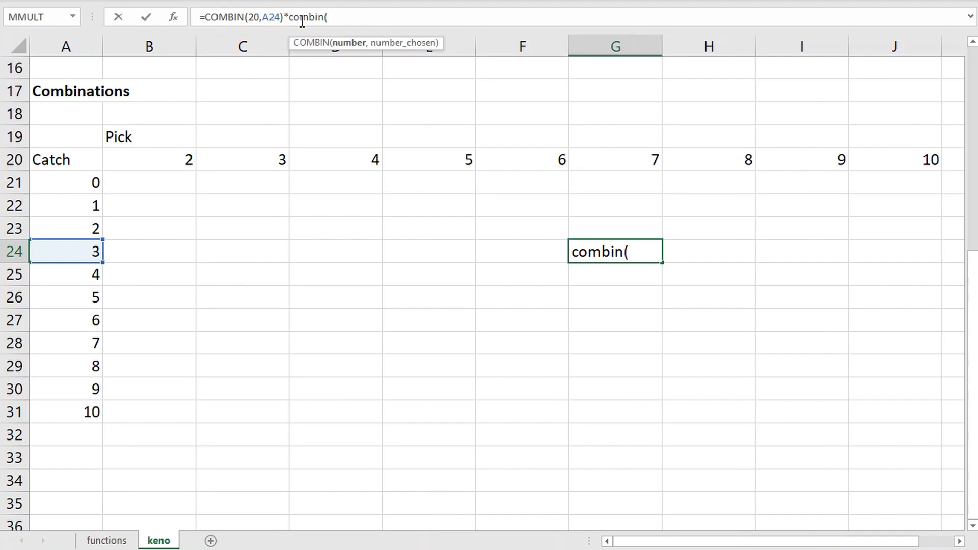
text(60,)
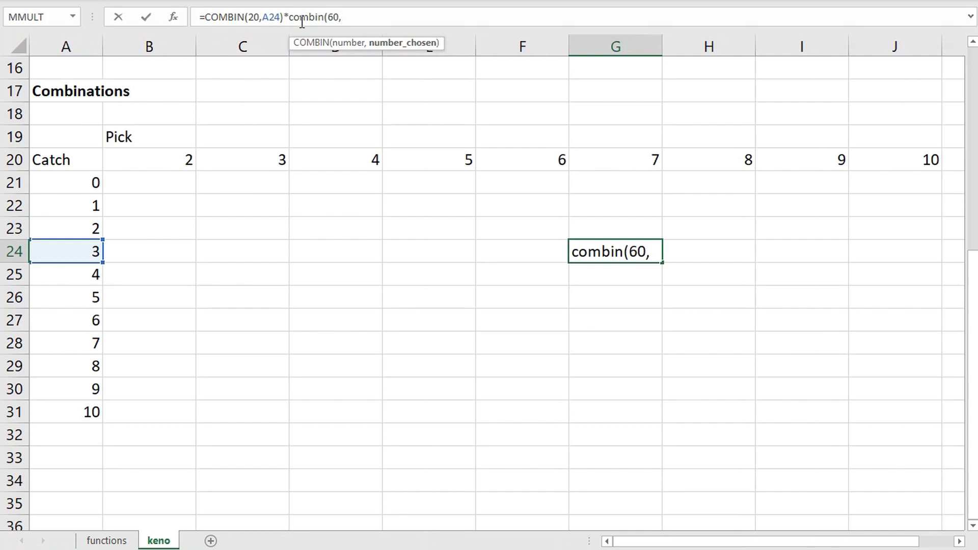
click(600, 153)
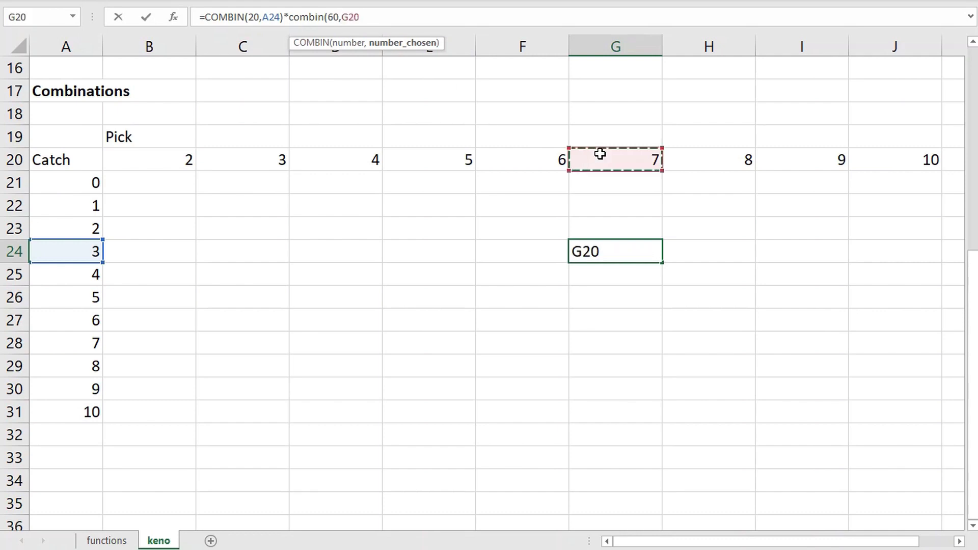
text(-)
click(89, 255)
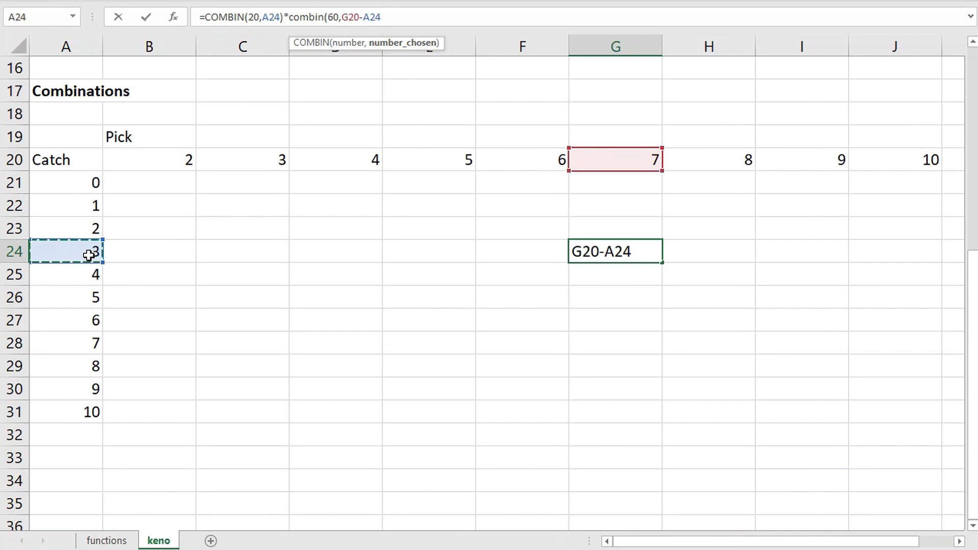
text())
key(Return)
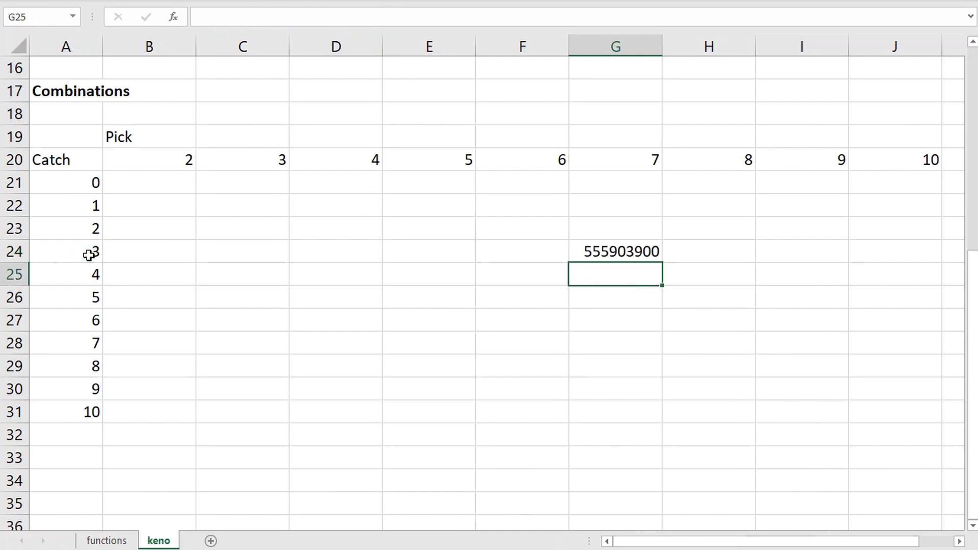
key(Up)
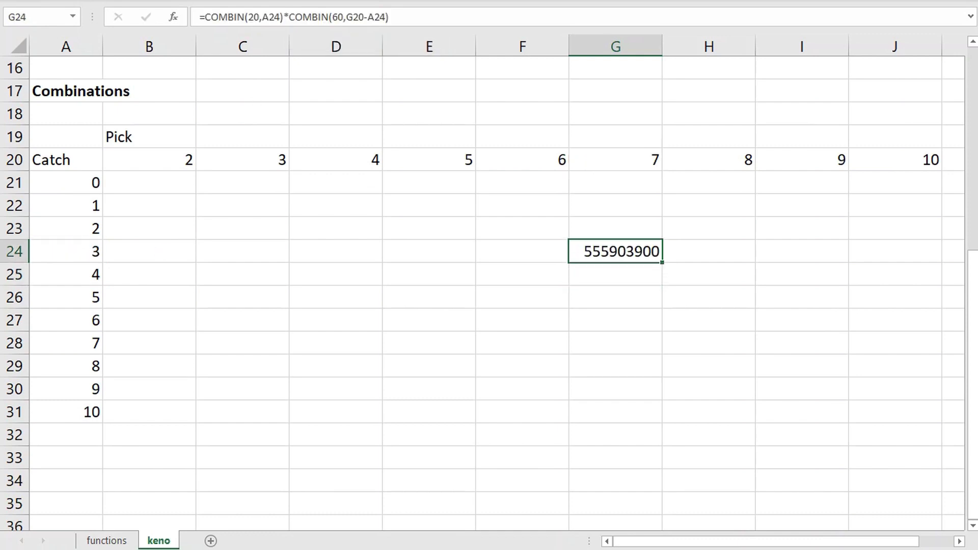
- Give G24 and the B21:J31 counts thousands separators with no decimals, so G24 shows 555,903,900
key(ctrl+shift+1)
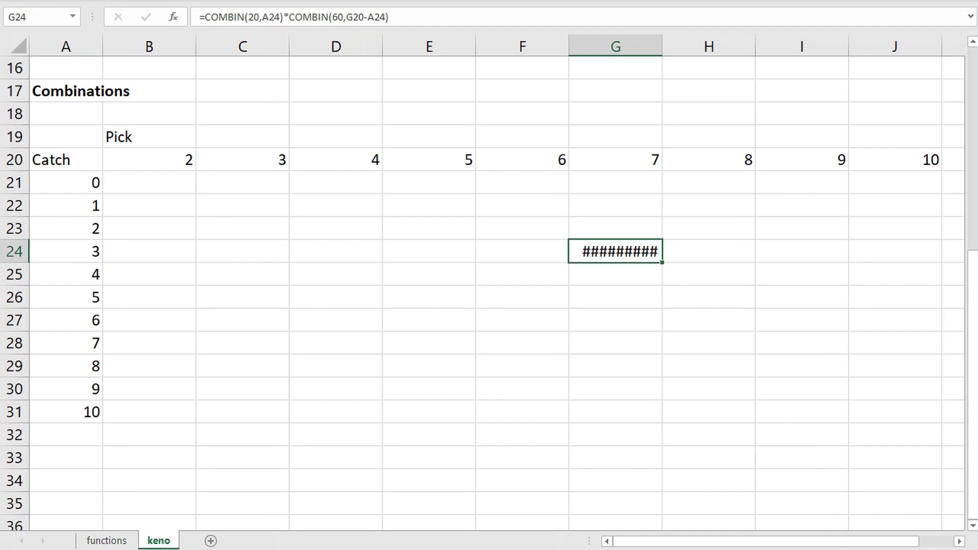
drag(147, 188, 907, 404)
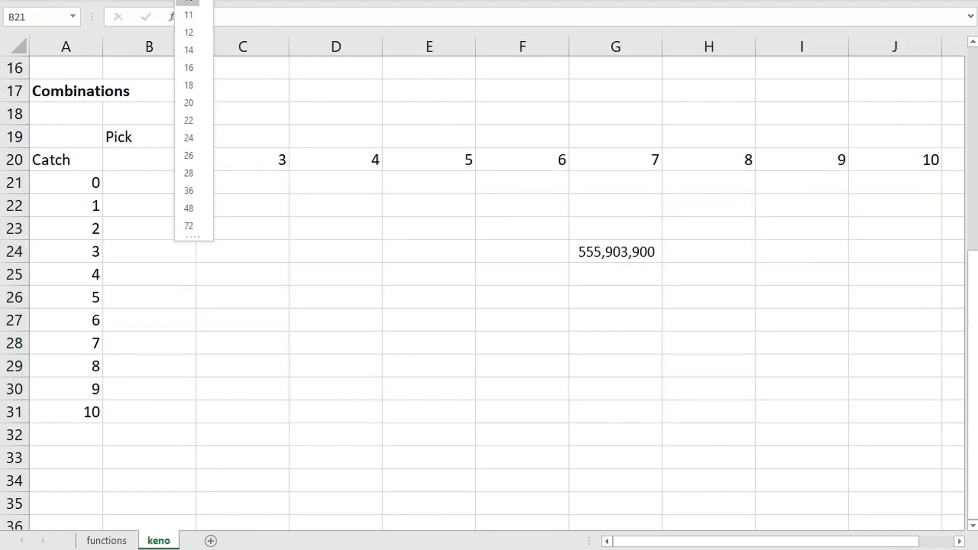
click(192, 15)
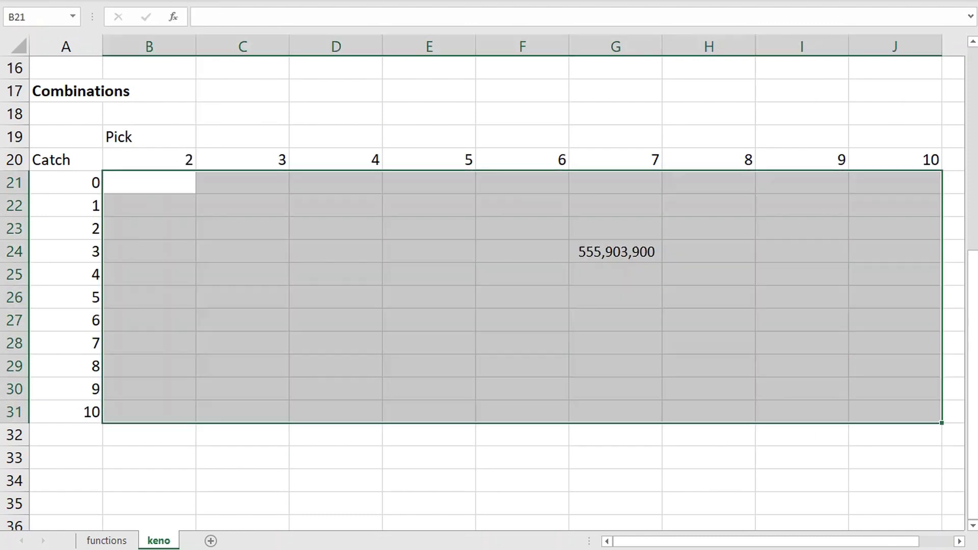
click(443, 413)
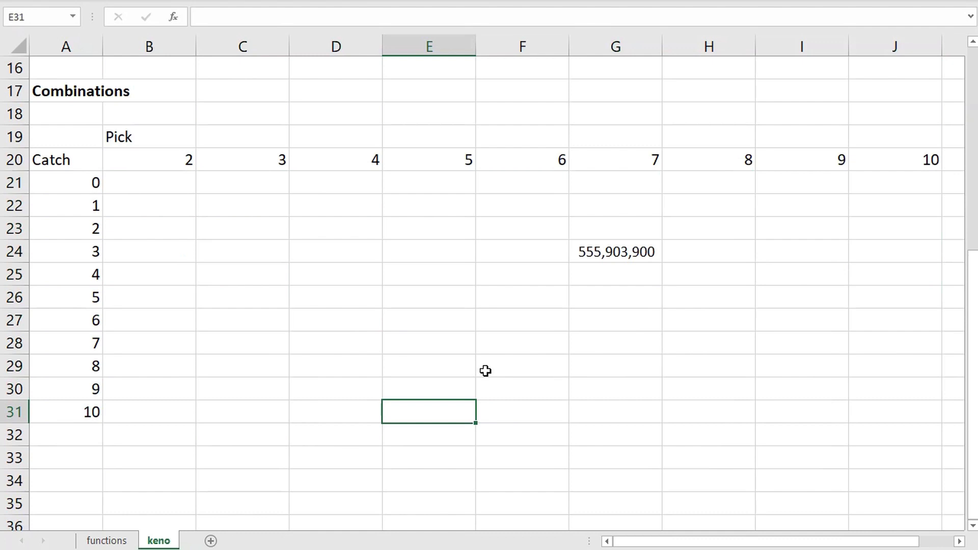
click(610, 246)
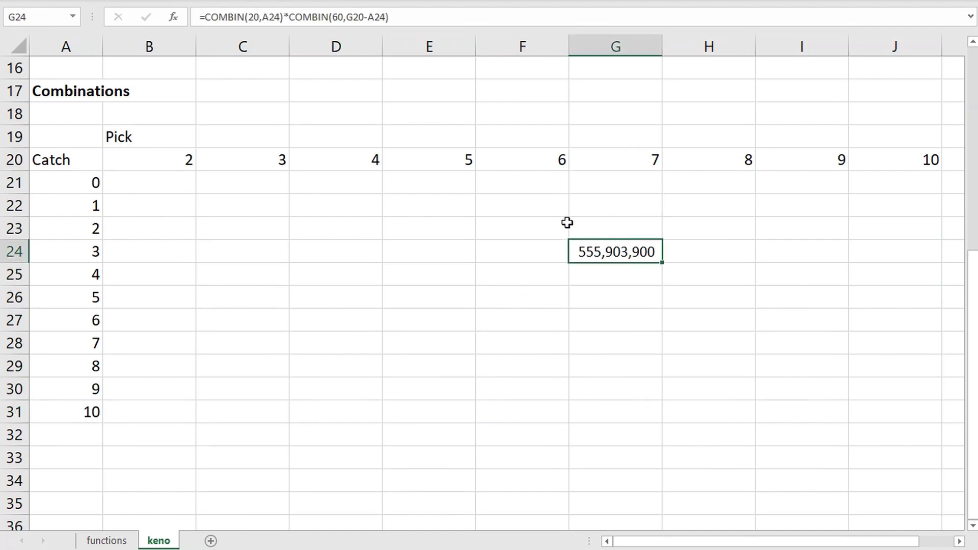
- Anchor G24 as =COMBIN(20,$A24)*COMBIN(60,G$20-$A24), then copy it and select B21:J31
click(266, 18)
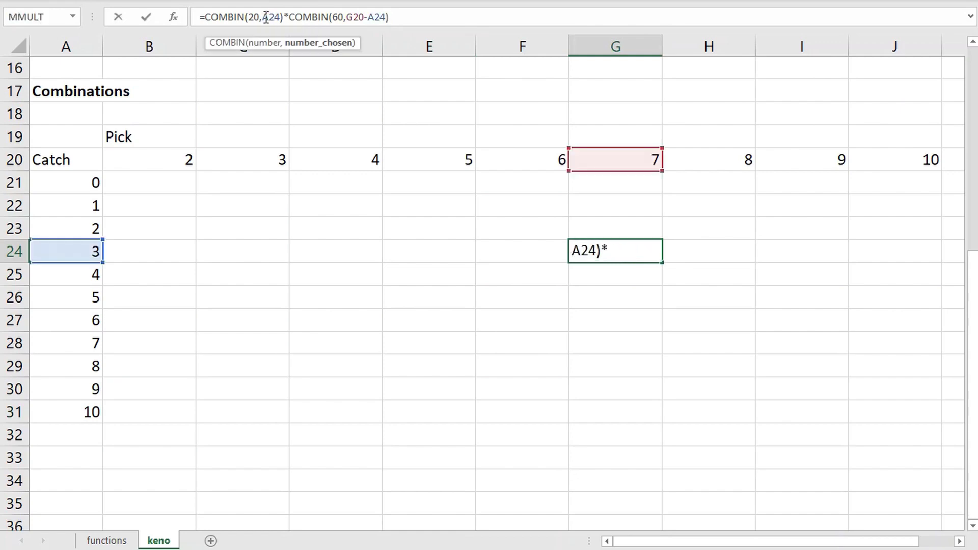
text($)
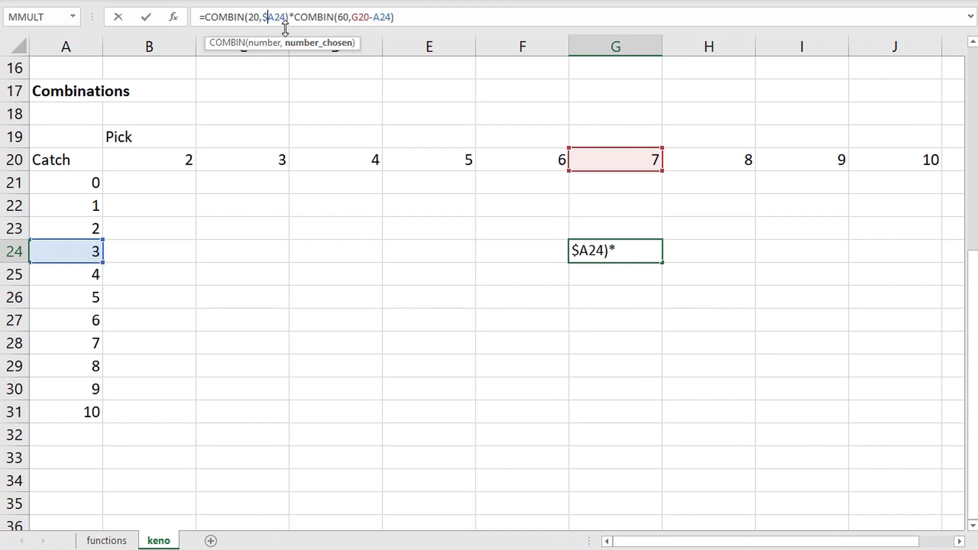
click(376, 16)
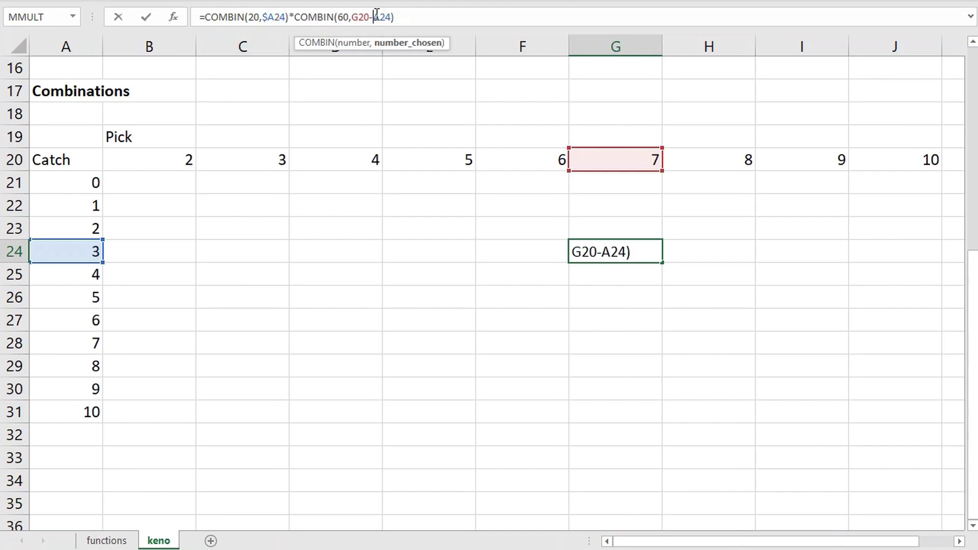
text($20-)
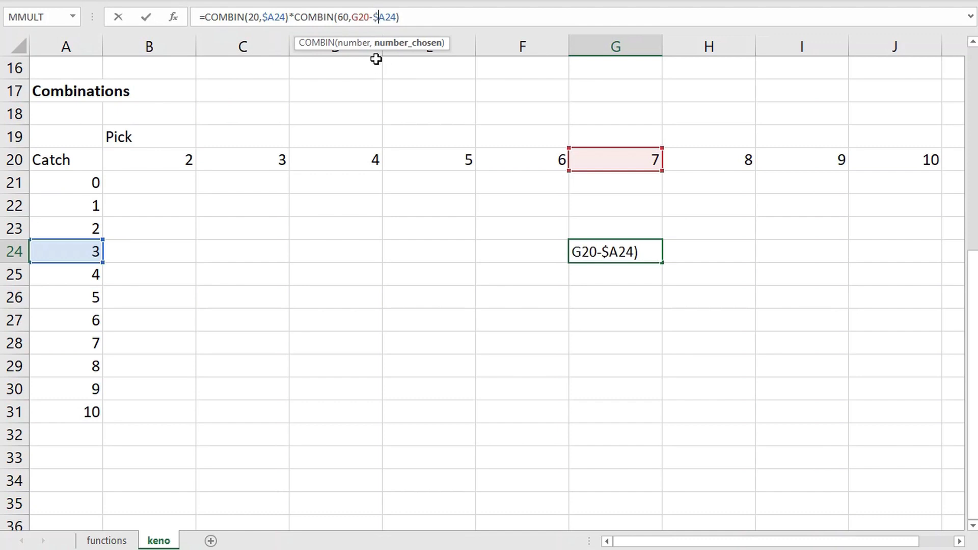
text($)
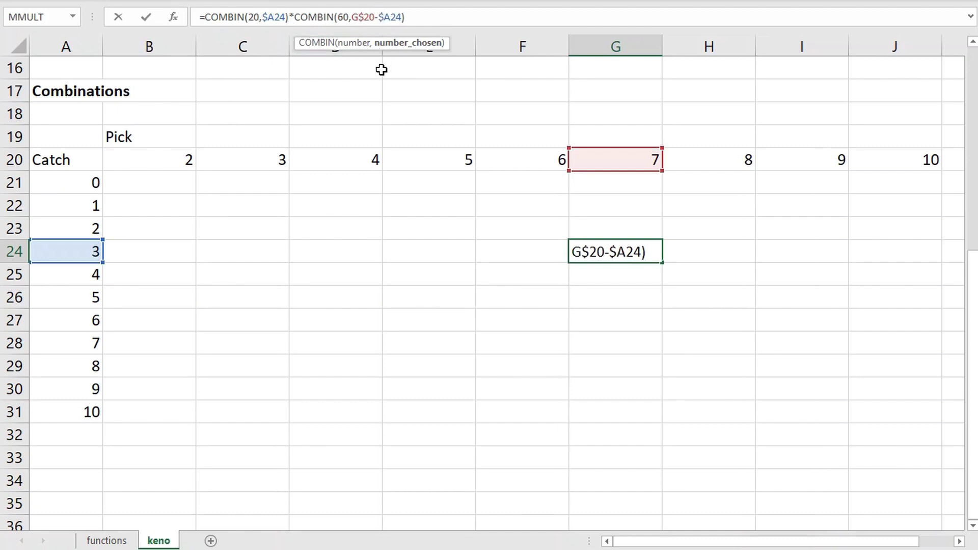
key(Return)
click(617, 252)
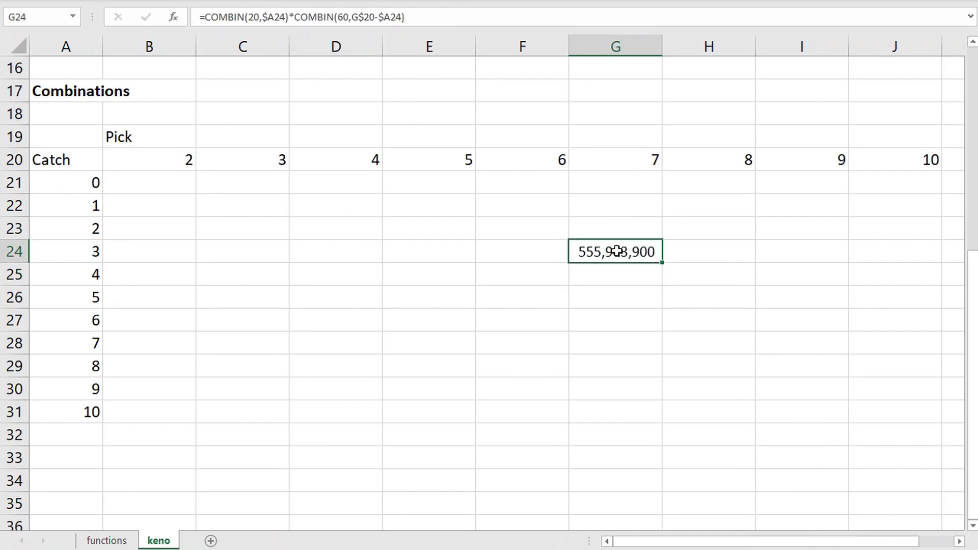
key(ctrl+c)
drag(178, 181, 896, 404)
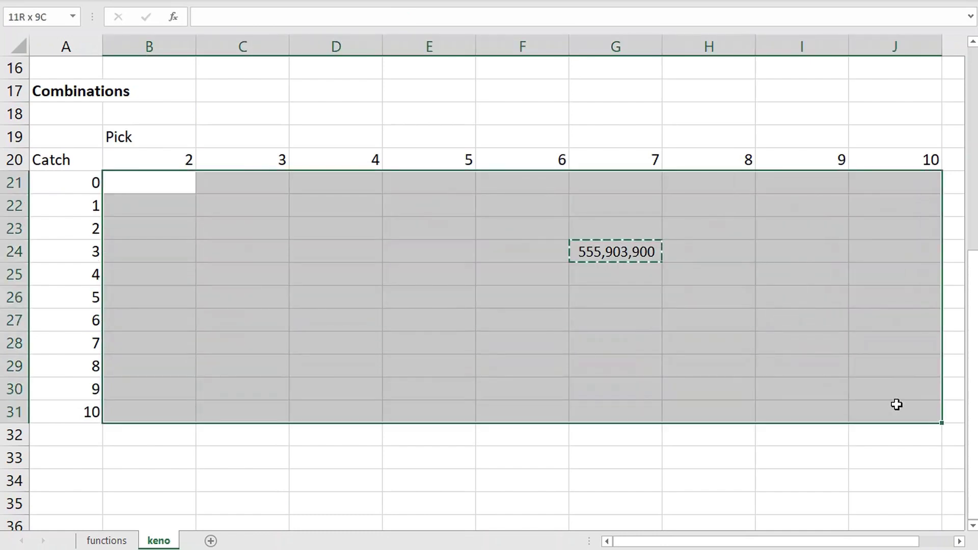
- Paste the combinations formula across B21:J31 and adjust the table's font size
key(ctrl+v)
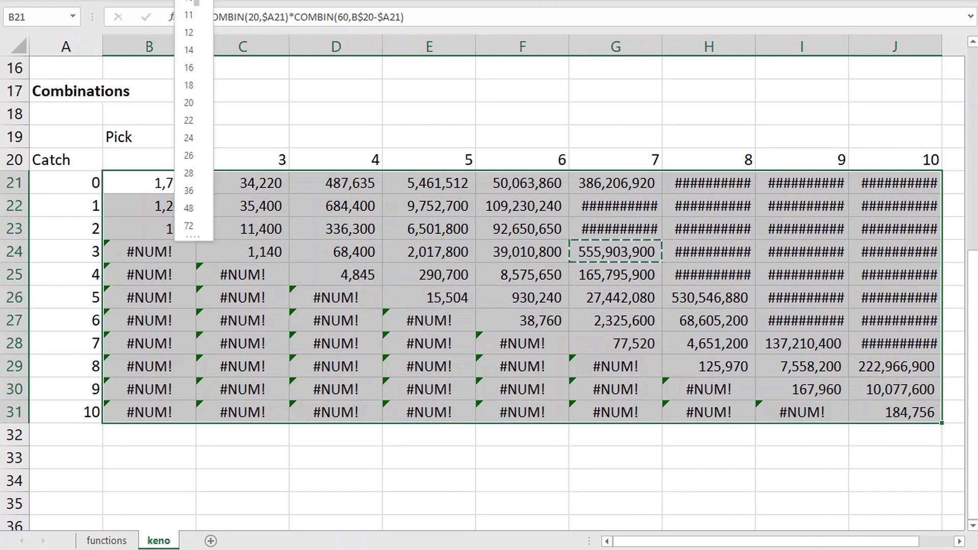
click(186, 11)
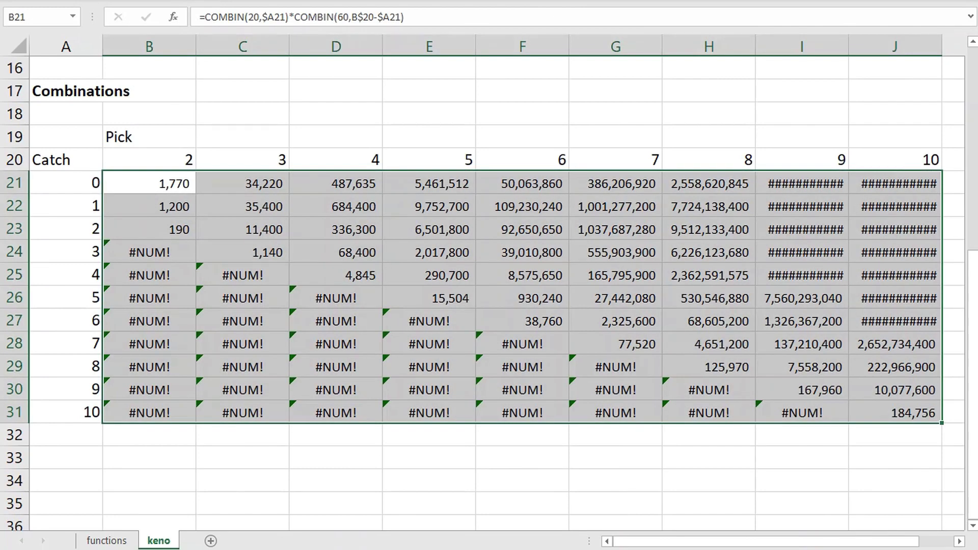
click(193, 3)
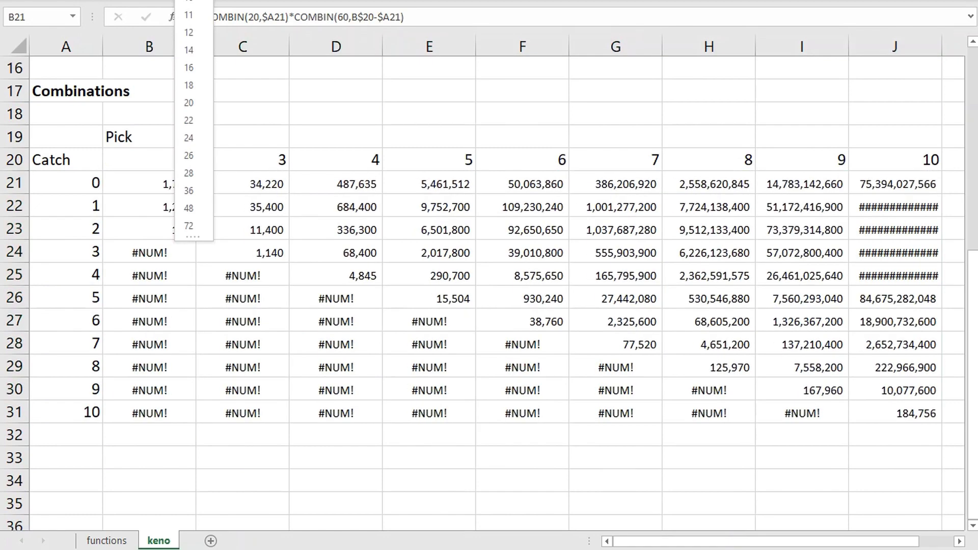
click(189, 14)
click(332, 144)
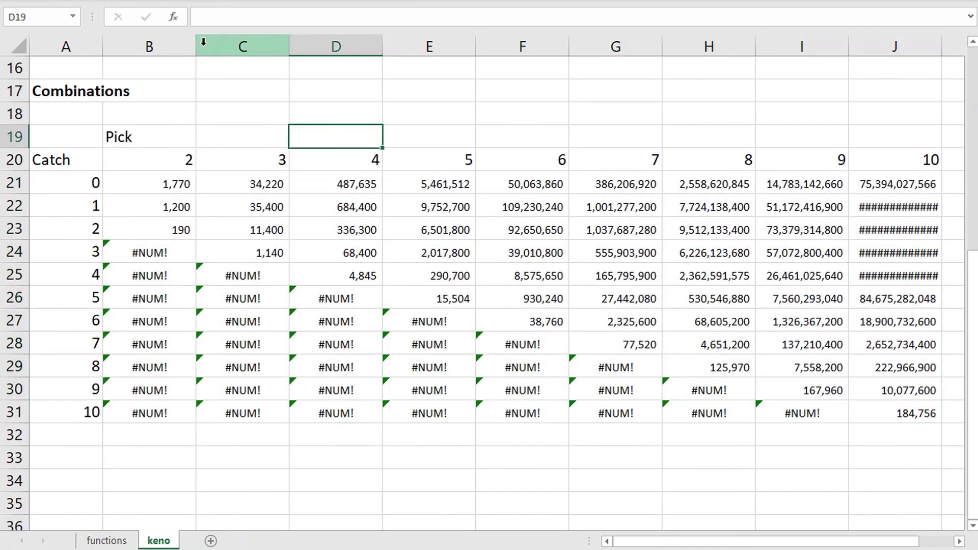
- Widen columns H to J and enlarge the font of the table values
mouse_move(171, 48)
mouse_down()
mouse_move(419, 68)
mouse_move(463, 48)
mouse_move(451, 49)
mouse_up()
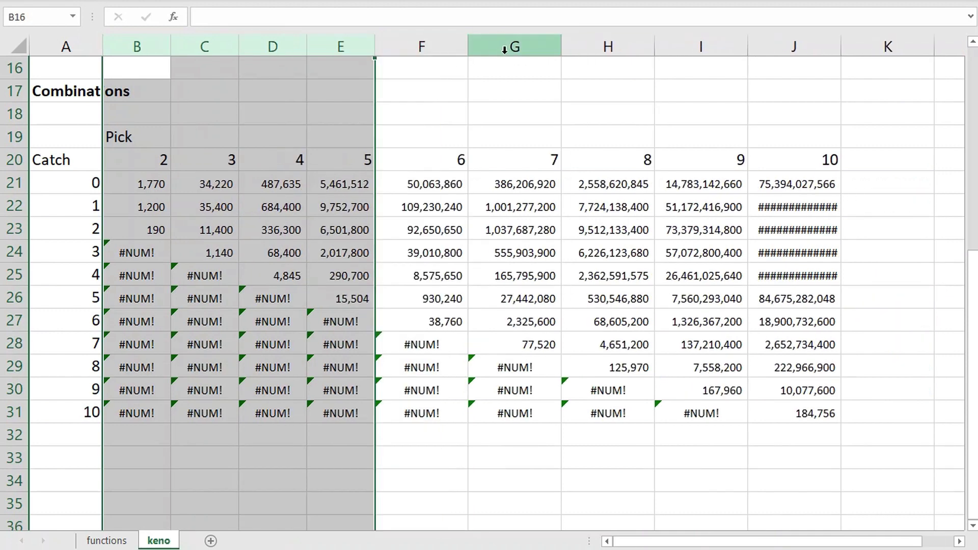
drag(636, 45, 802, 42)
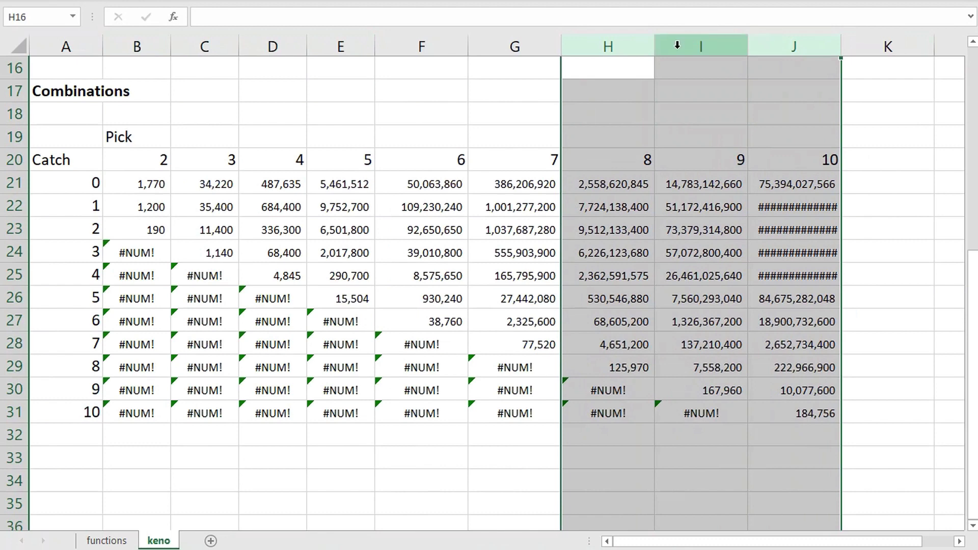
drag(653, 53, 686, 48)
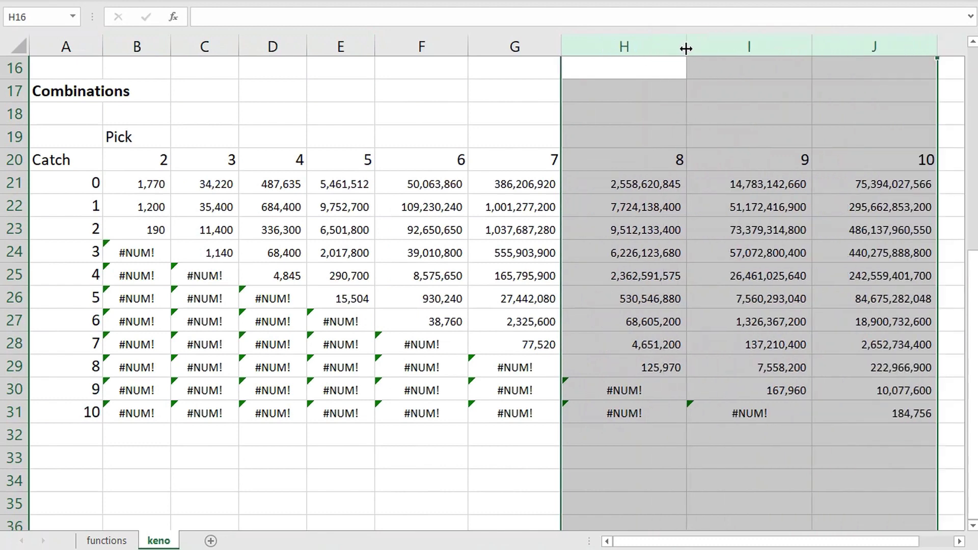
drag(122, 190, 850, 405)
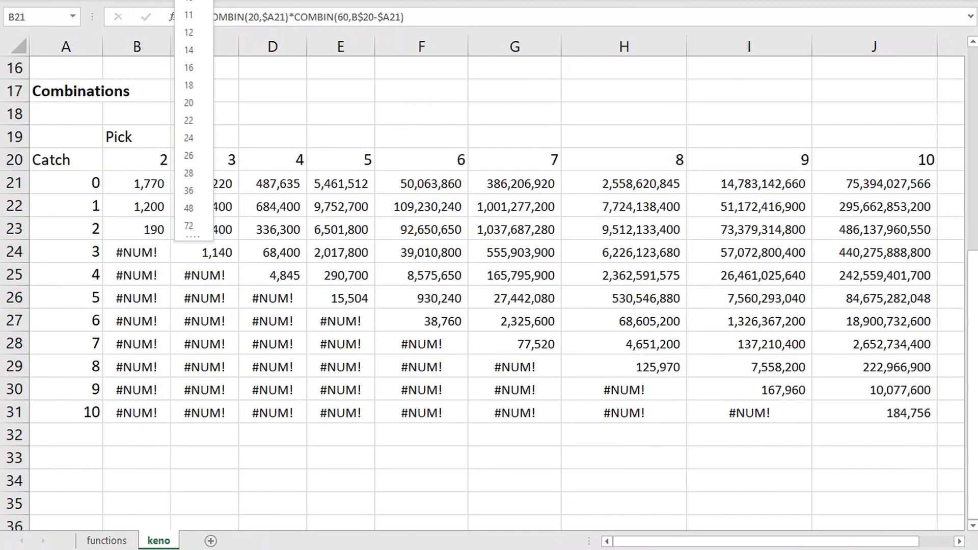
click(186, 28)
- Inspect the #NUM! formulas and begin wrapping E21 in an IF testing A21<=E20
click(373, 489)
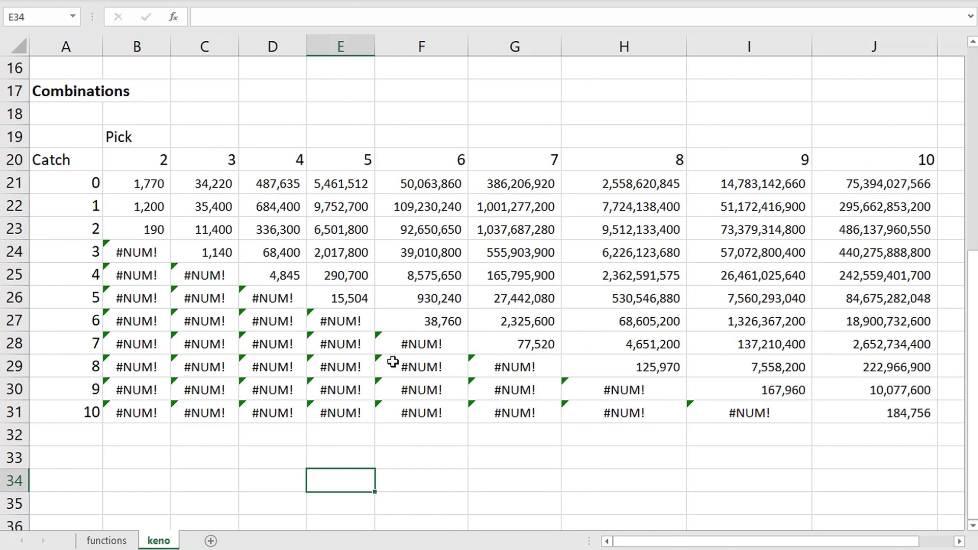
click(197, 366)
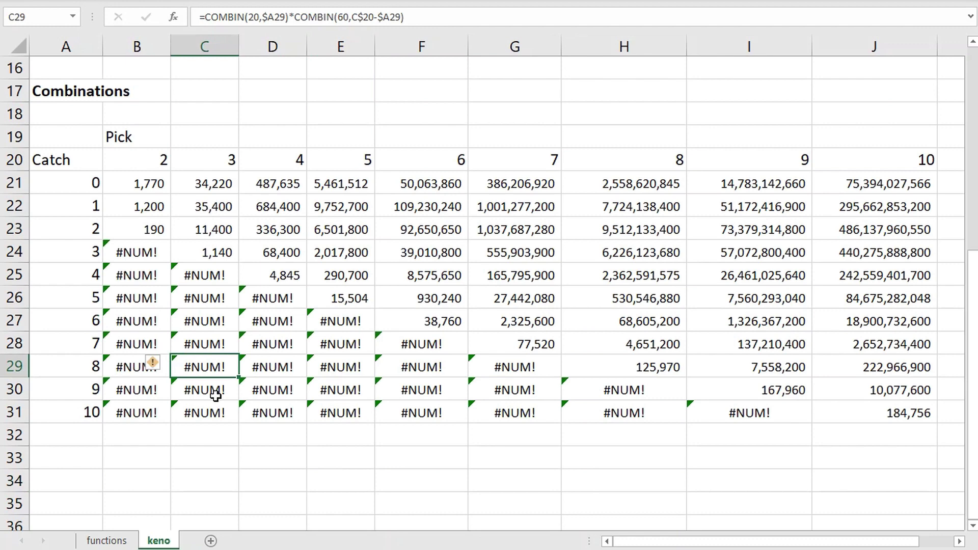
click(359, 185)
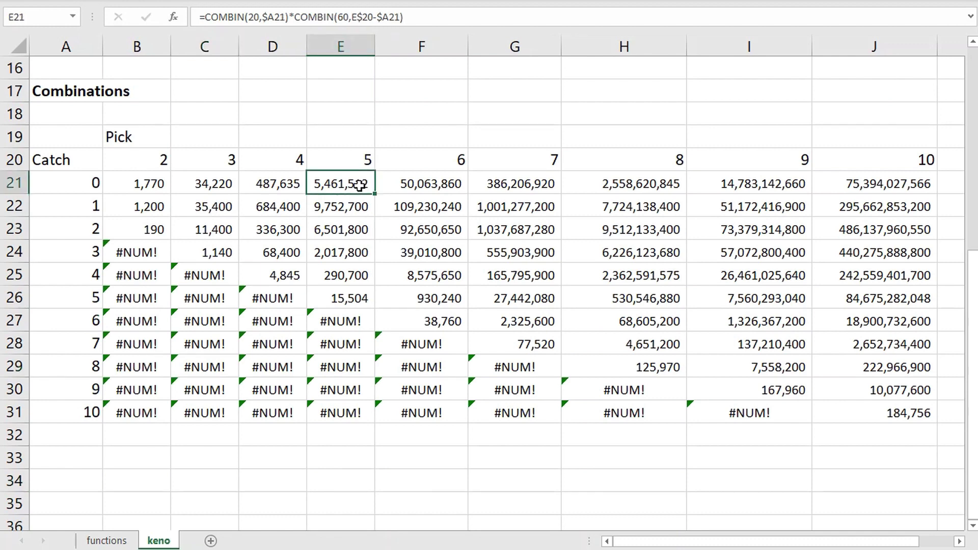
click(206, 17)
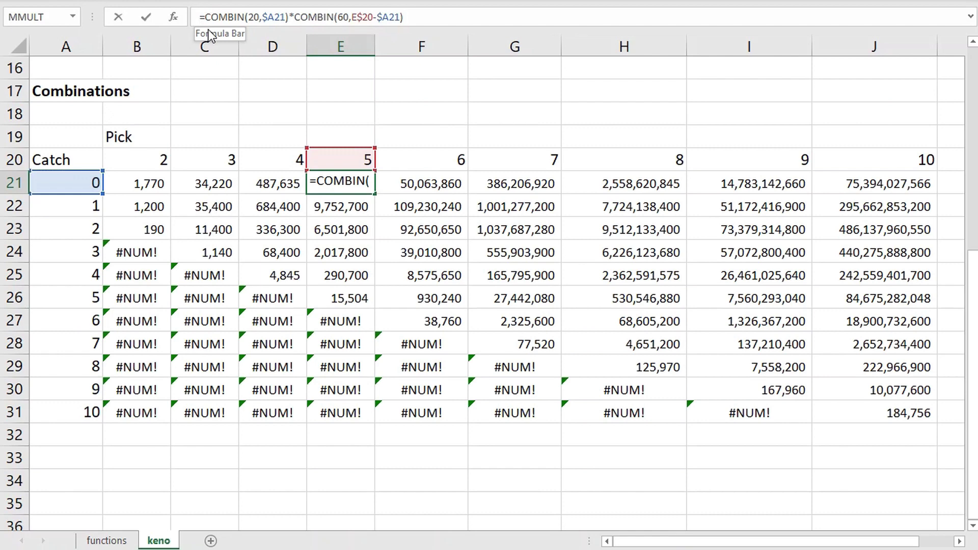
text(if()
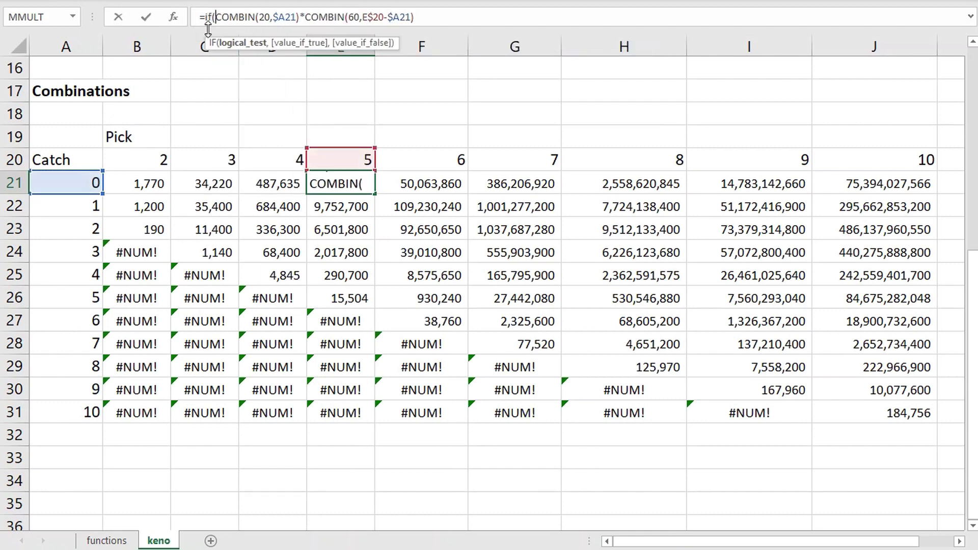
click(88, 185)
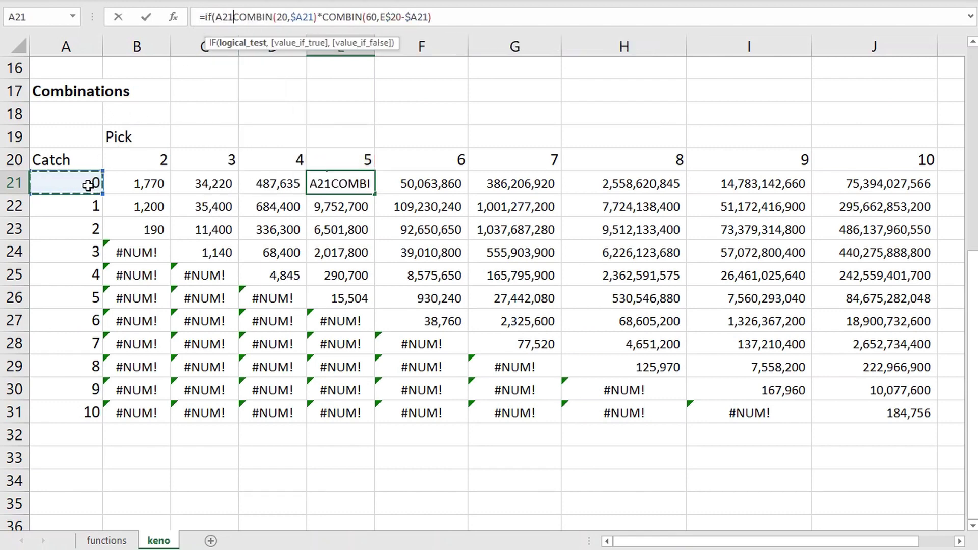
text(<=)
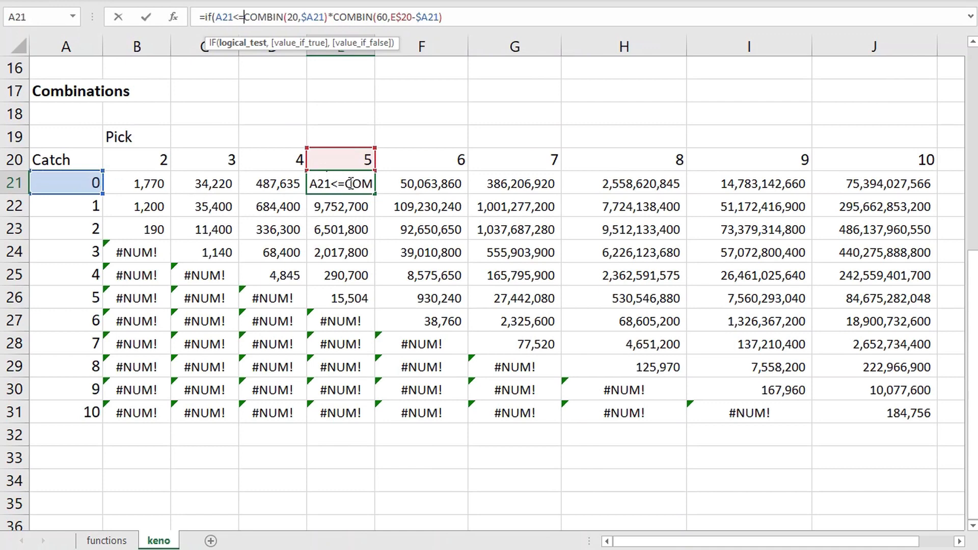
click(352, 162)
text(,)
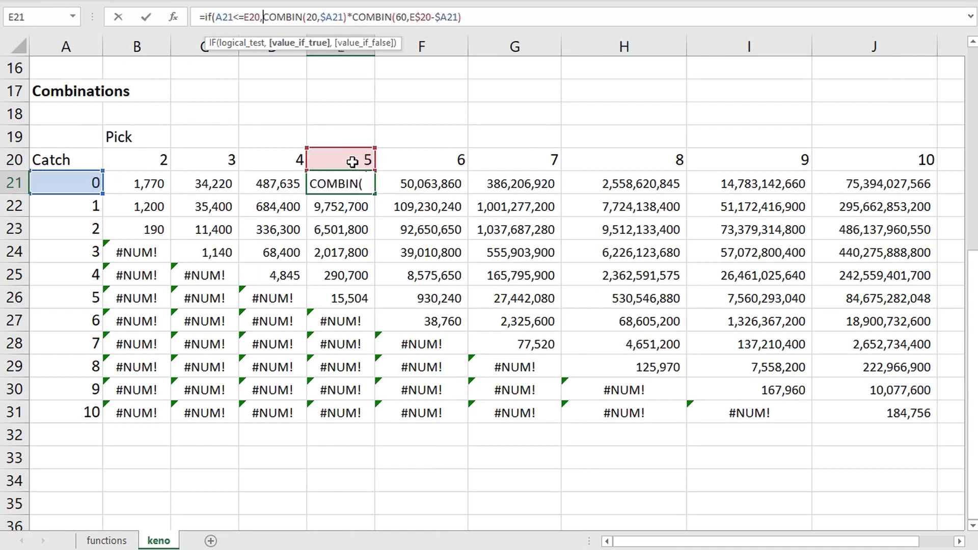
- Finish the IF with a 0 fallback and anchor its test as $A21<=E$20
click(489, 19)
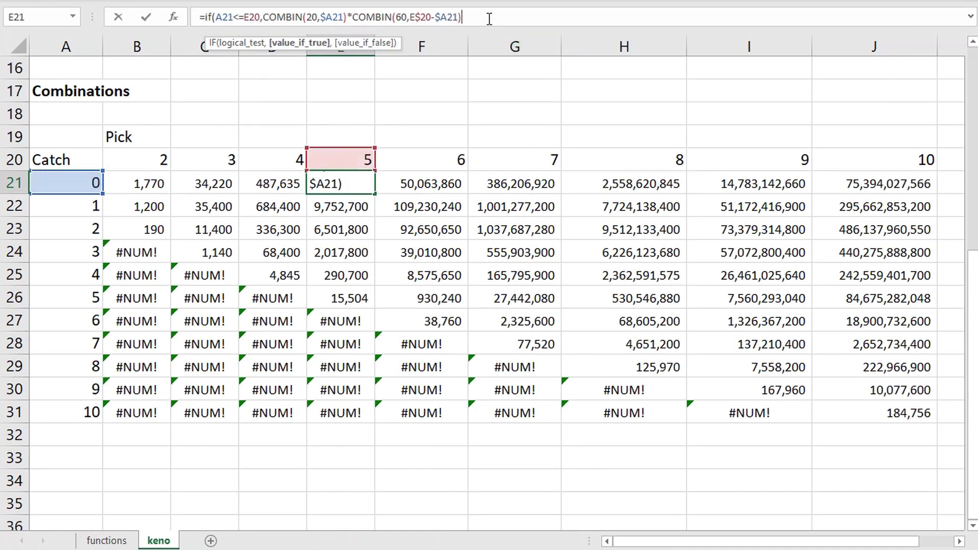
text(,0))
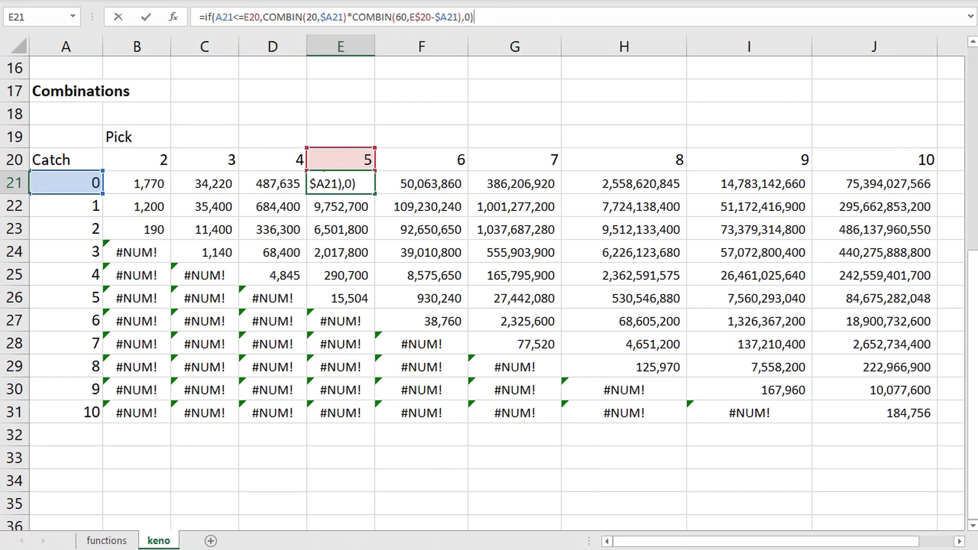
click(218, 17)
text($)
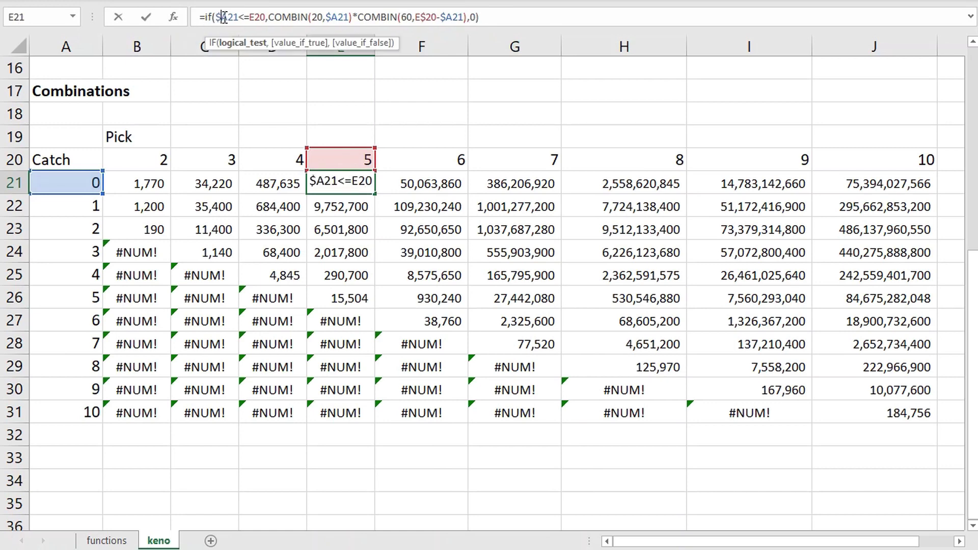
click(257, 17)
text($)
key(Return)
- Copy the E21 IF formula over B21:J31 so impossible catches show 0
click(352, 183)
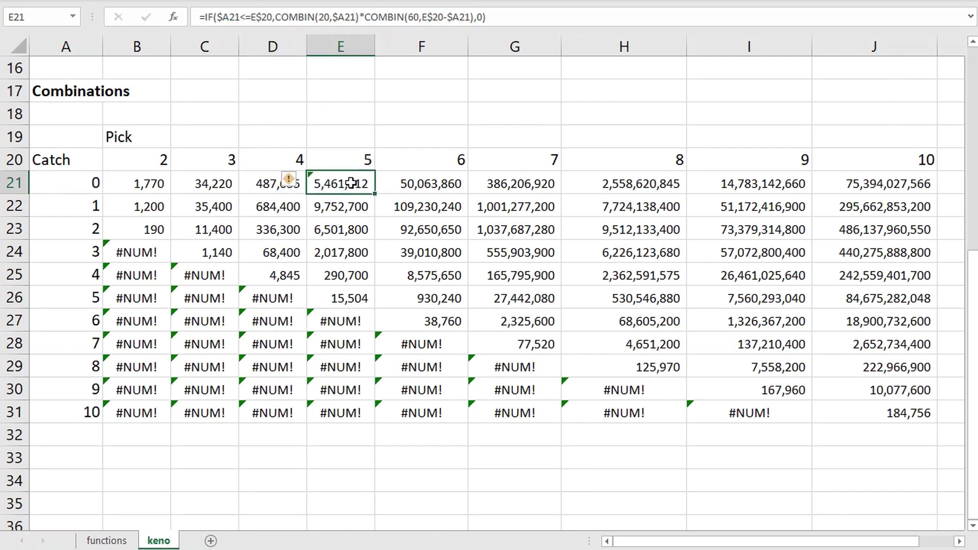
key(ctrl+c)
drag(158, 183, 847, 411)
key(ctrl+v)
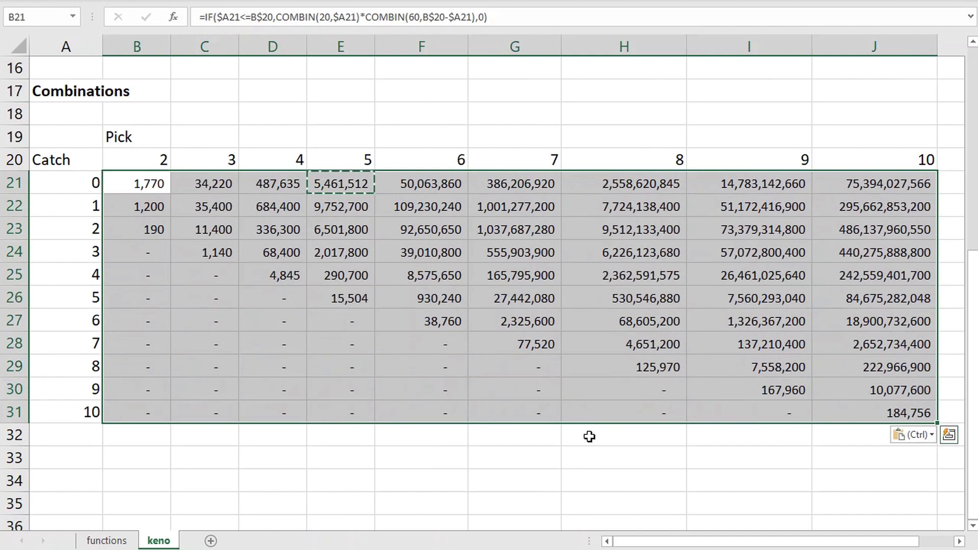
click(439, 481)
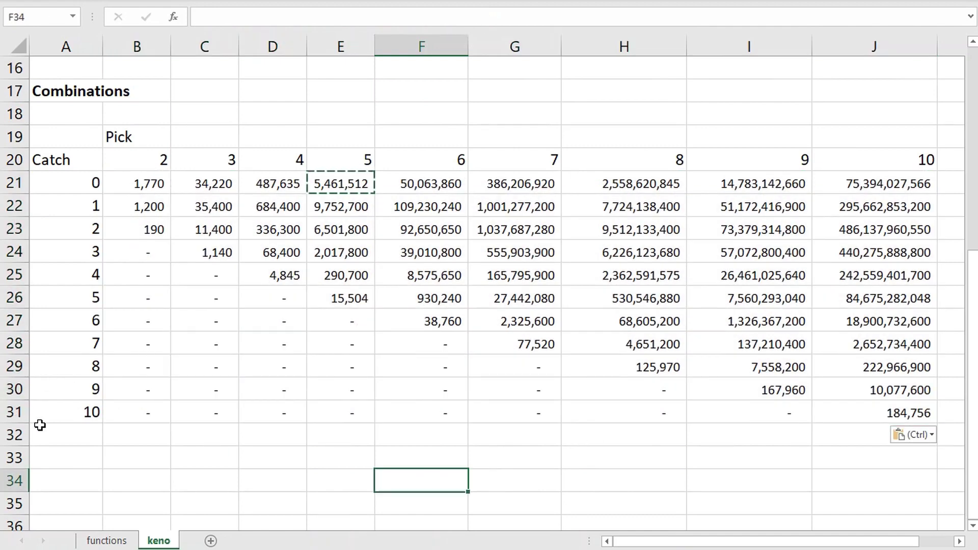
click(55, 437)
- Label A32 'Total' and sum each pick column with =SUM(B21:B31) copied across B32:J32
text(Total)
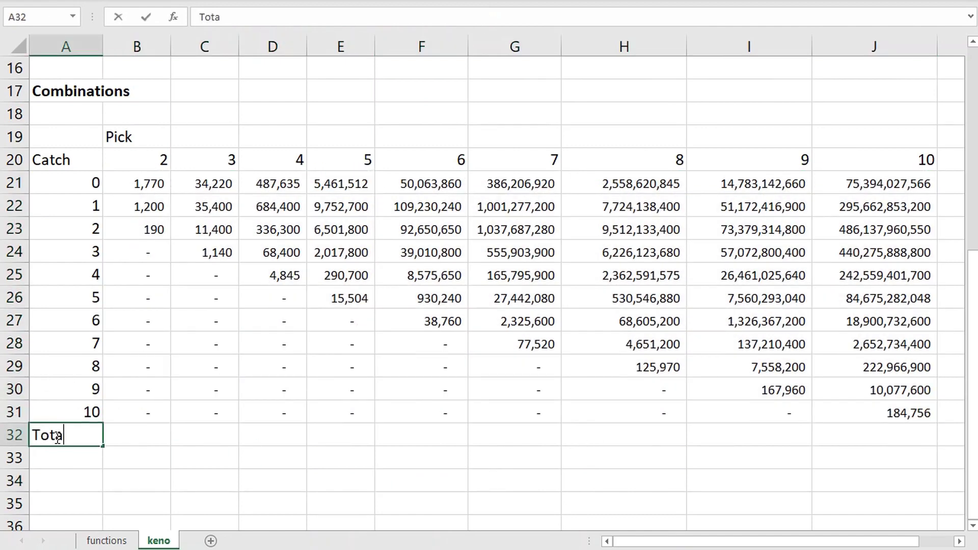
key(Tab)
text(=sum()
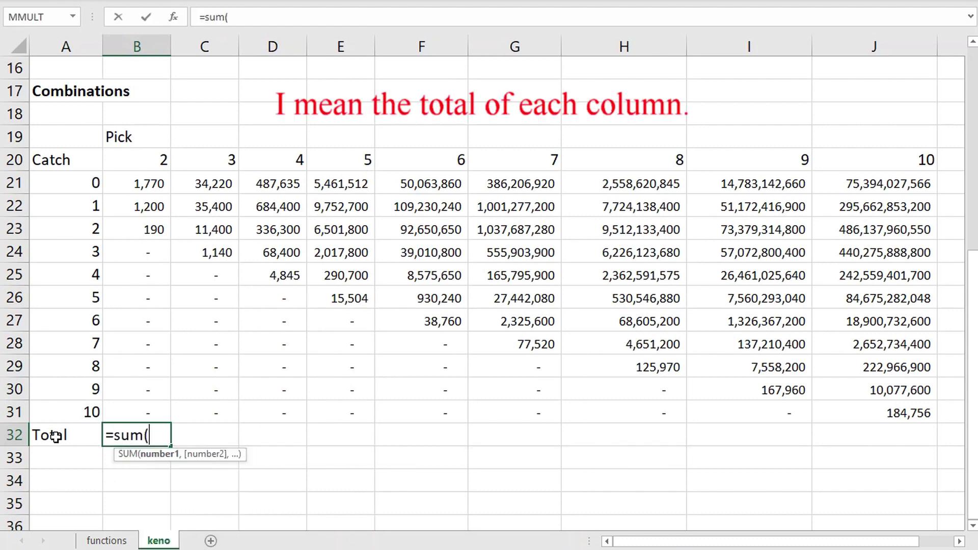
drag(151, 187, 142, 421)
key(Return)
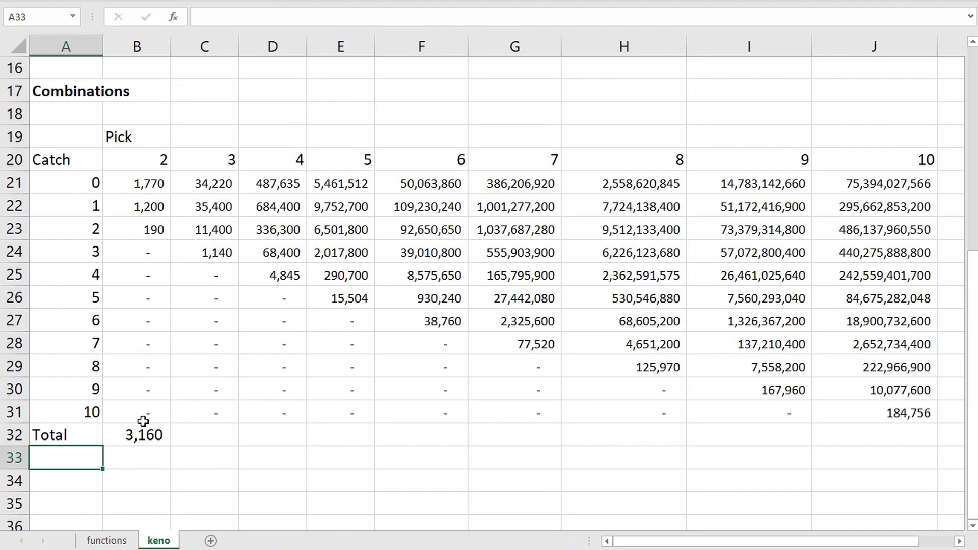
click(142, 425)
key(ctrl+c)
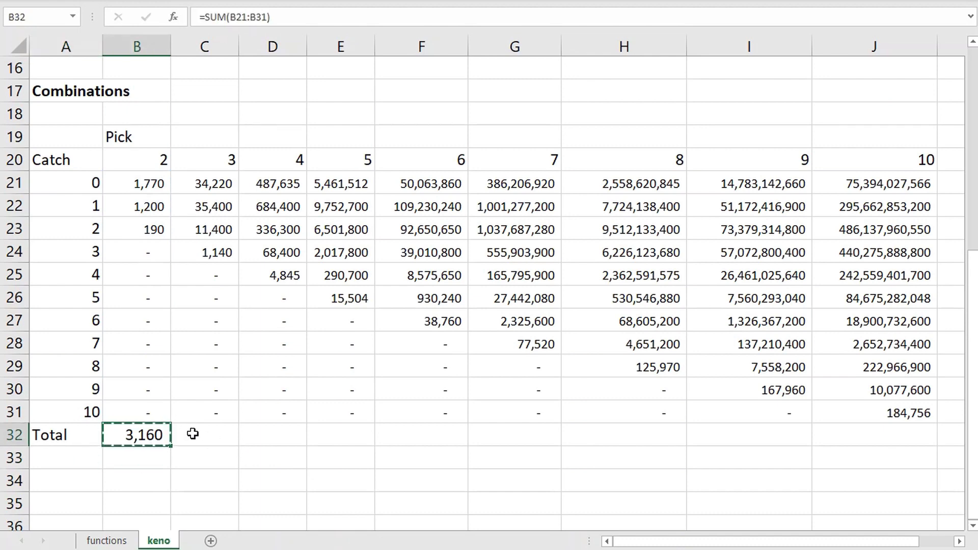
drag(193, 433, 852, 428)
key(ctrl+v)
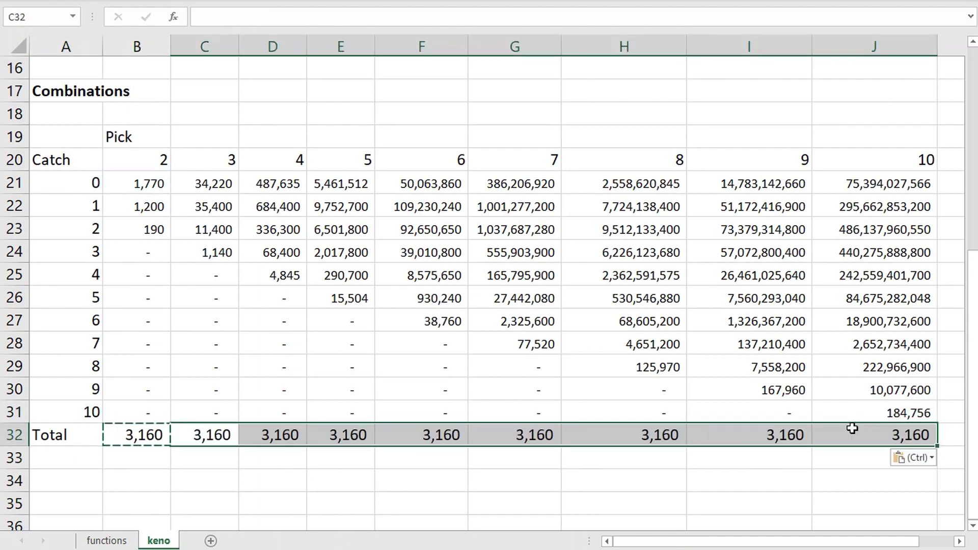
- Shrink the Total row font, resize columns D and E, and copy the whole Combinations table
click(761, 265)
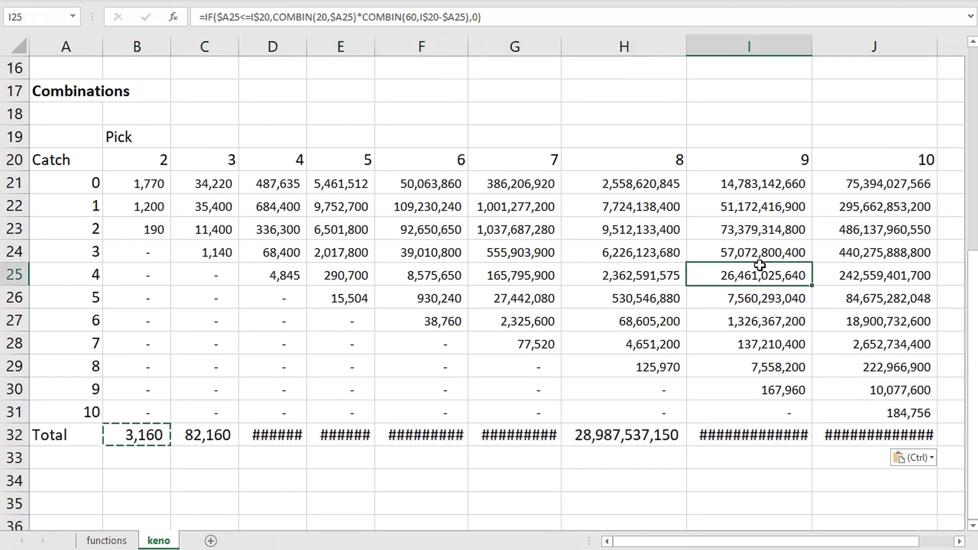
click(339, 213)
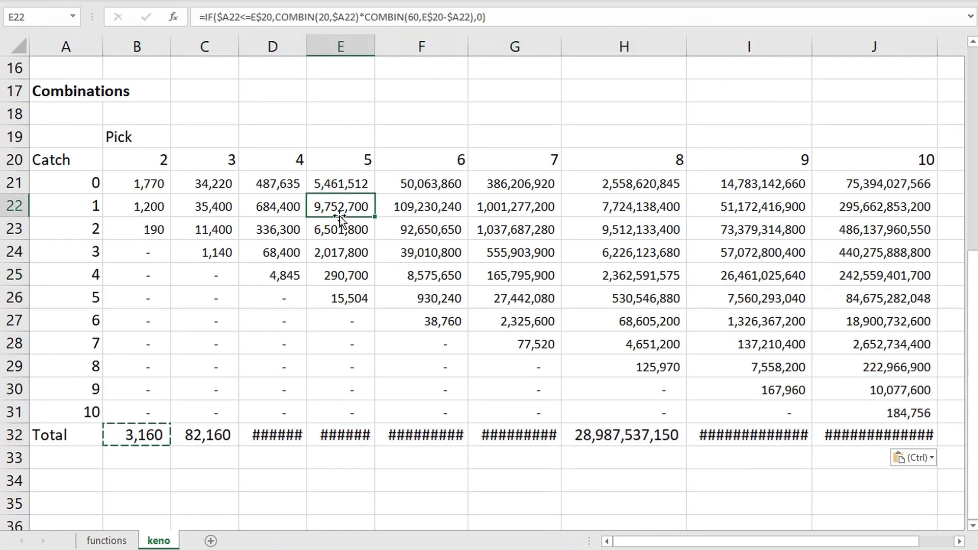
drag(128, 434, 930, 436)
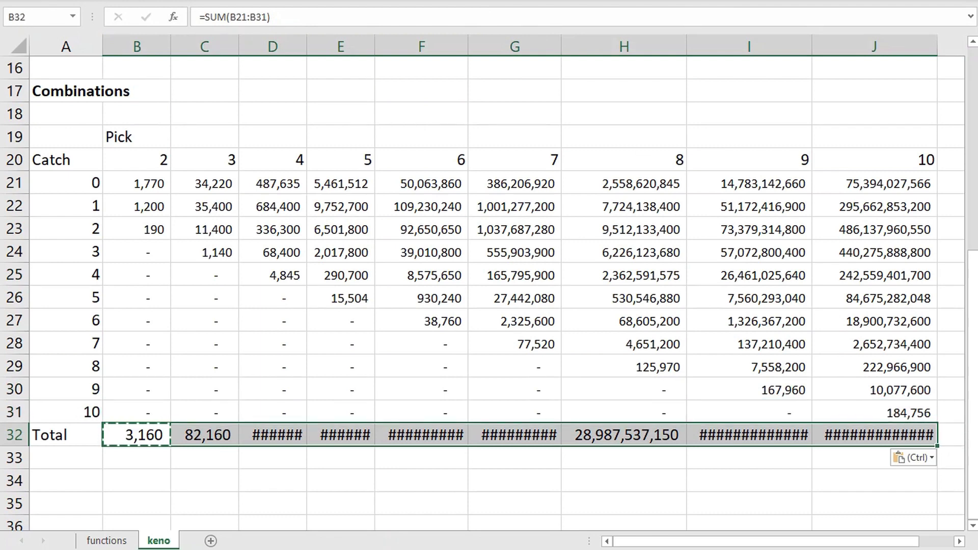
click(192, 10)
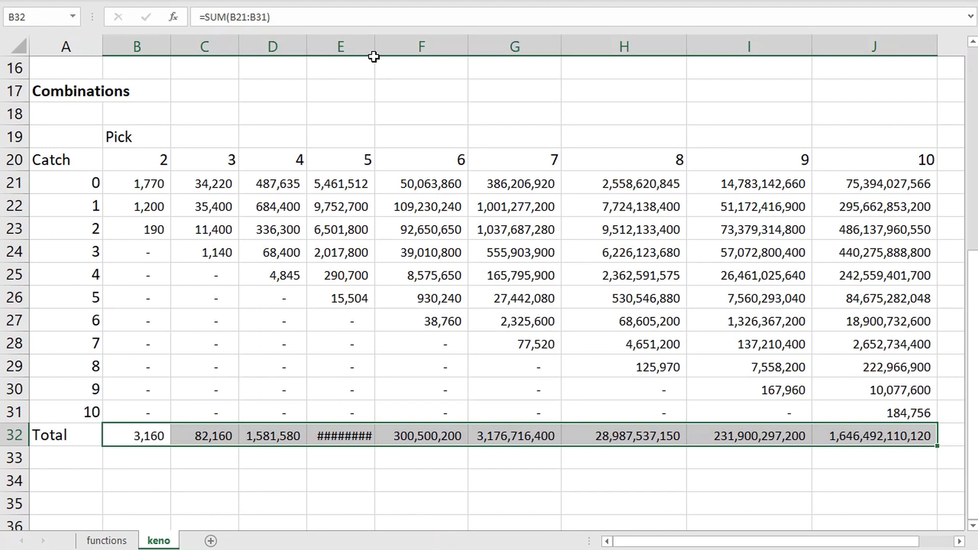
drag(306, 47, 307, 47)
drag(375, 45, 387, 48)
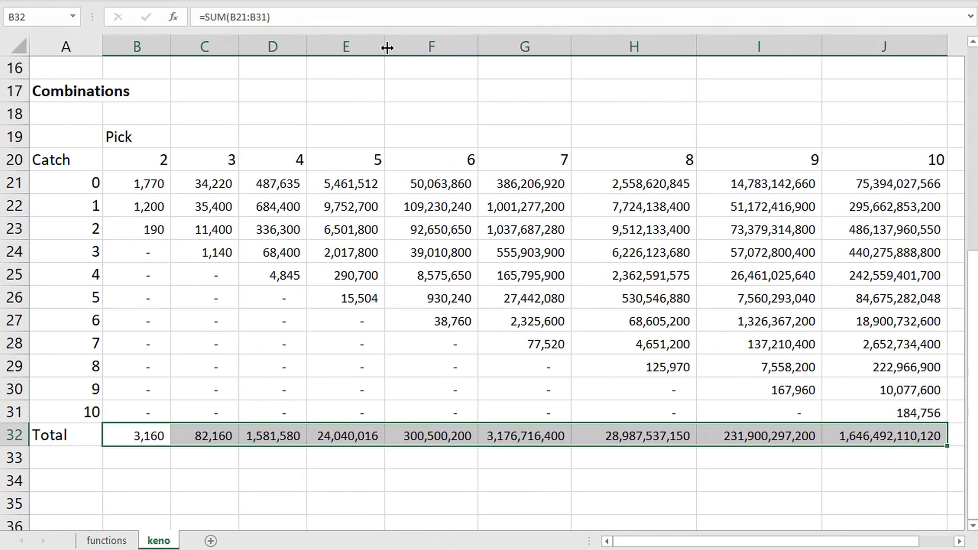
click(432, 486)
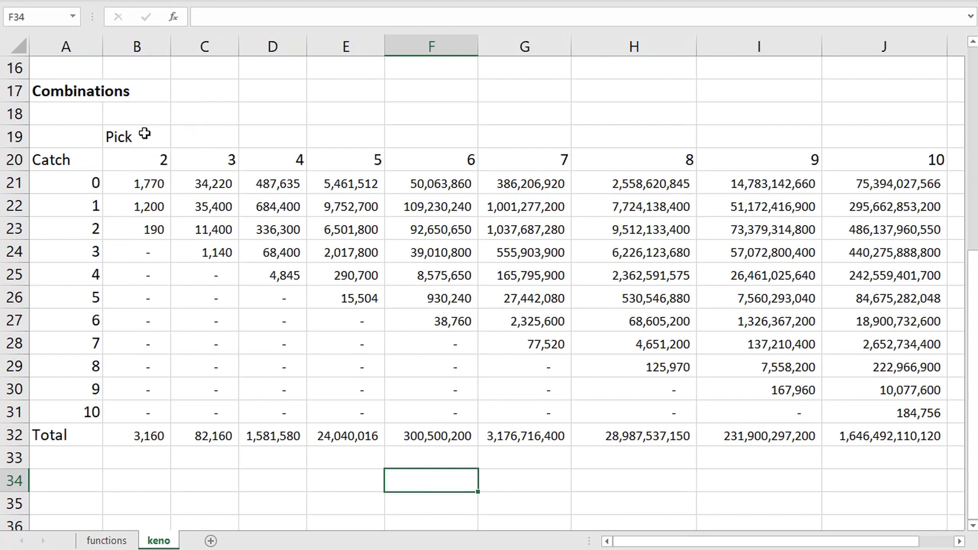
drag(81, 91, 602, 435)
key(ctrl+c)
- Paste the Combinations table at A34 and retitle the copy 'Probabilities'
click(675, 543)
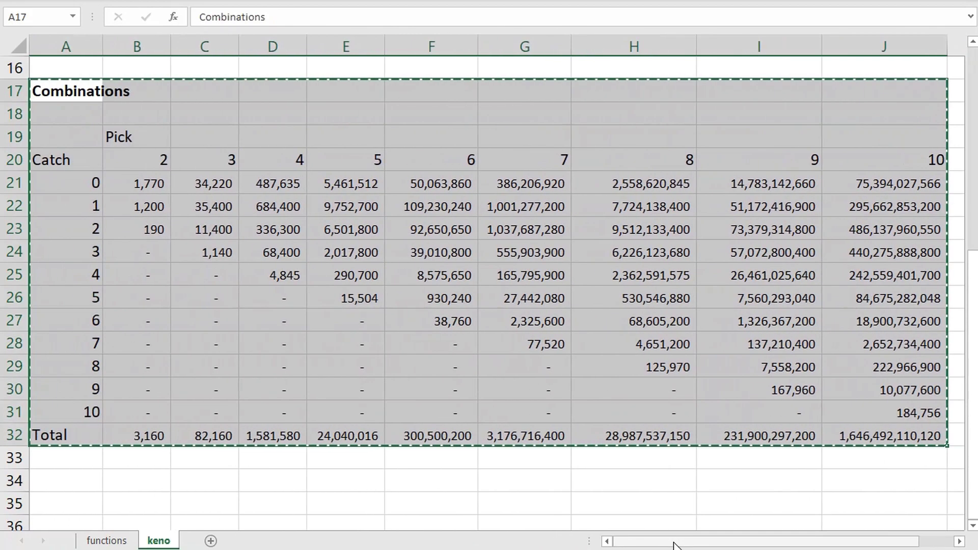
scroll(389, 396, down, 1)
click(46, 411)
key(ctrl+v)
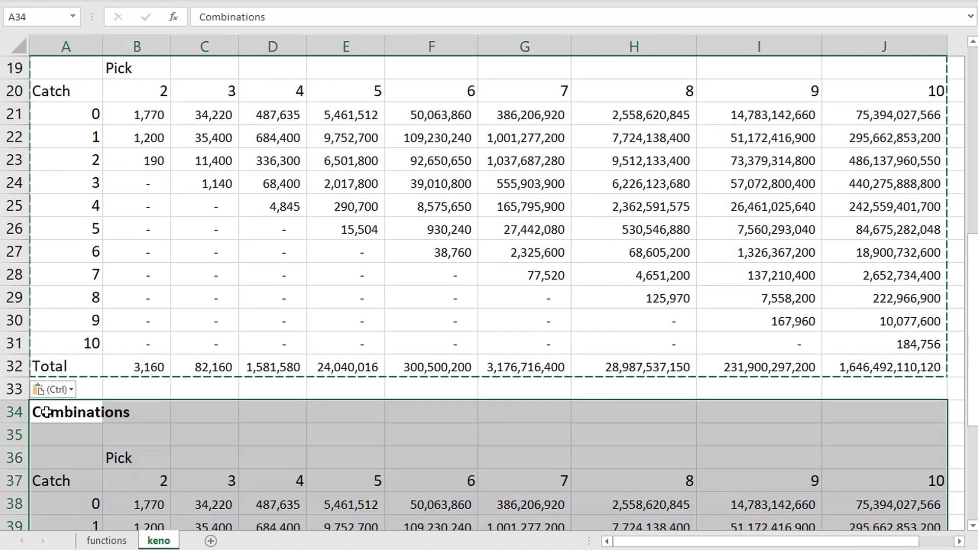
click(82, 414)
text(Proba)
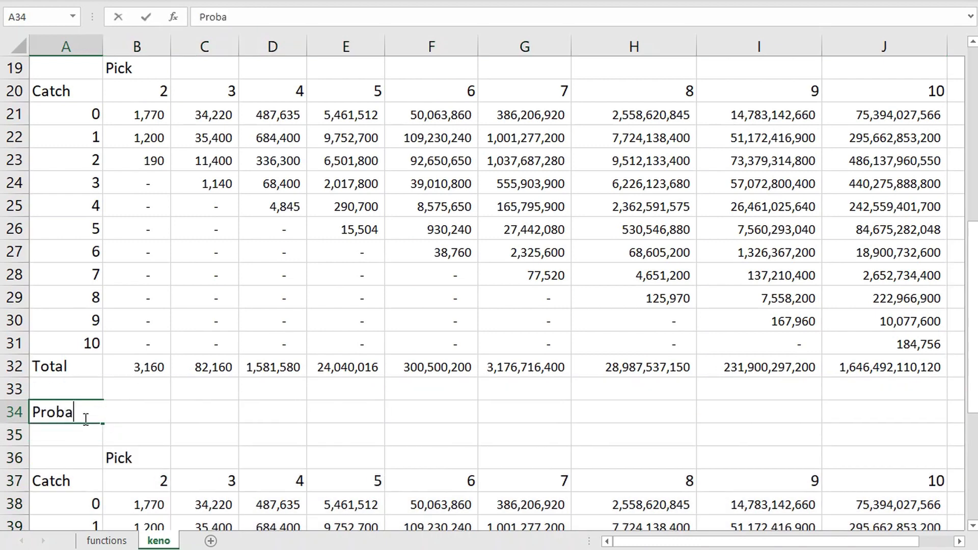
text(bilities)
key(ctrl+b)
key(Return)
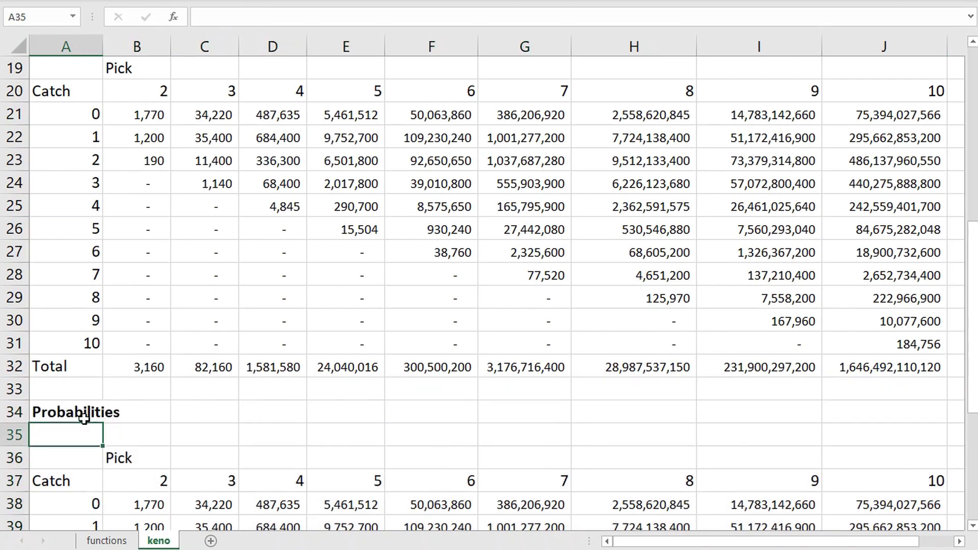
- Clear the copied counts from B38:J48 in the Probabilities table
scroll(305, 415, down, 5)
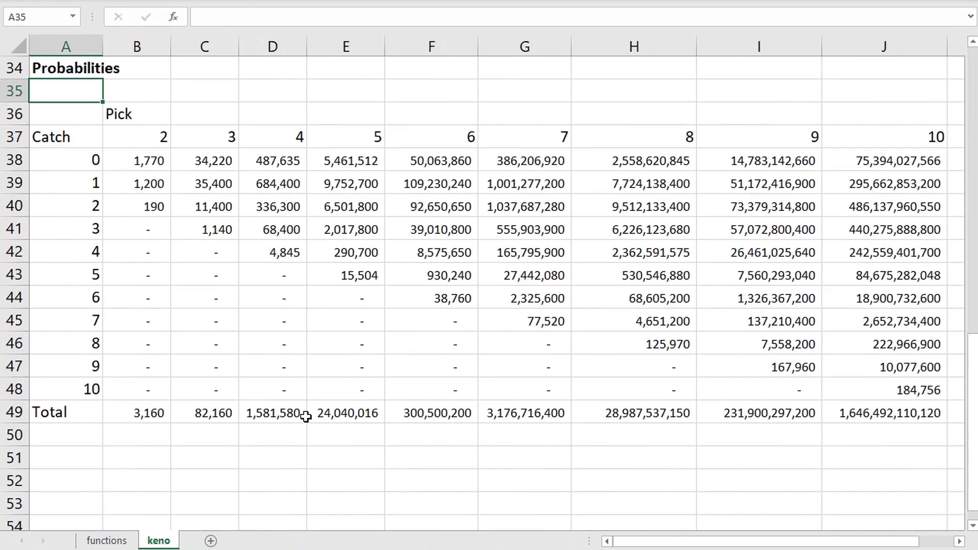
drag(153, 164, 907, 389)
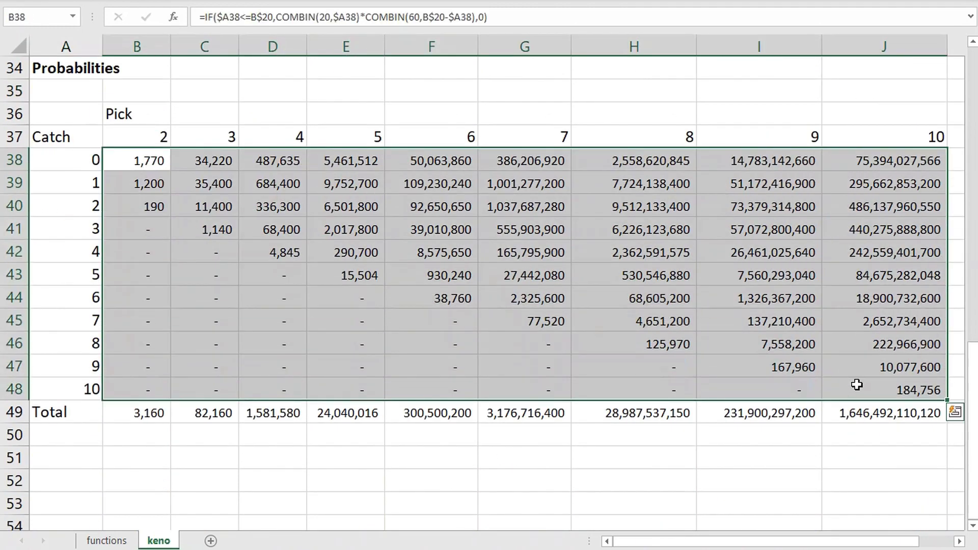
key(Delete)
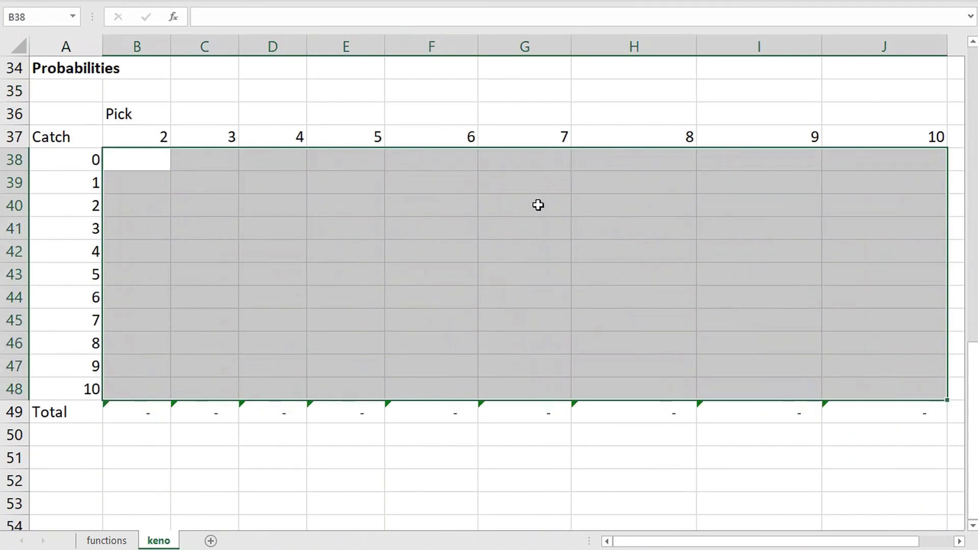
click(537, 205)
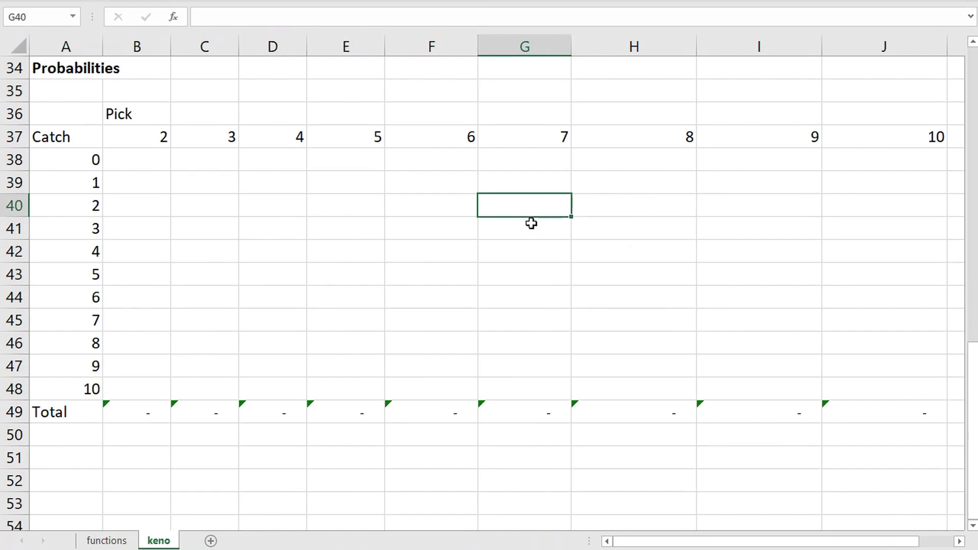
- Enter the probability formula =G24/G$32 in G41
click(530, 220)
text(=)
scroll(531, 223, up, 2)
scroll(532, 223, up, 4)
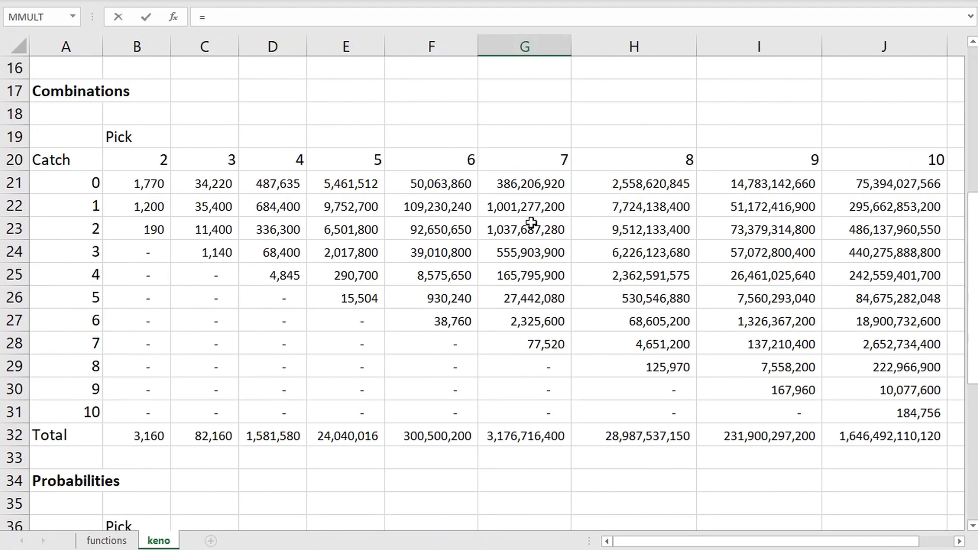
click(525, 251)
text(/)
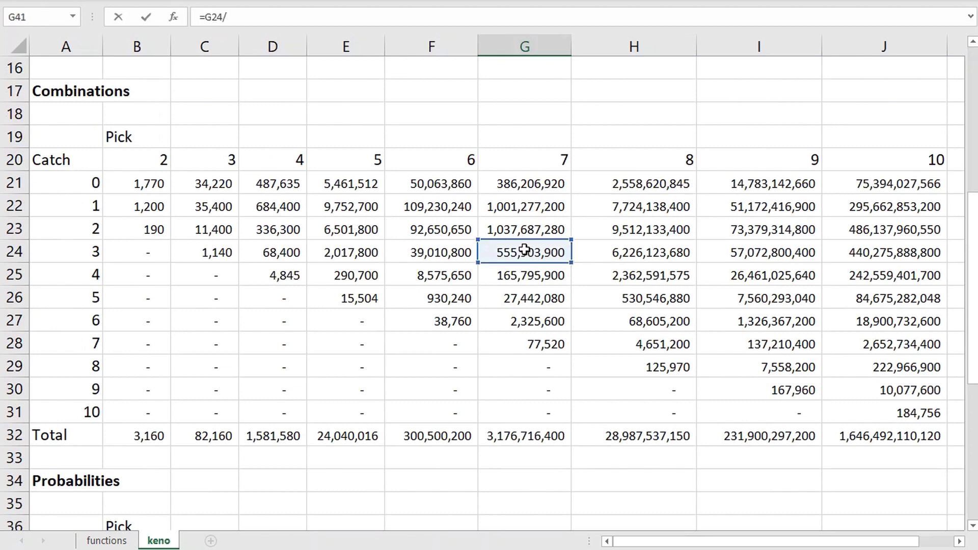
click(532, 434)
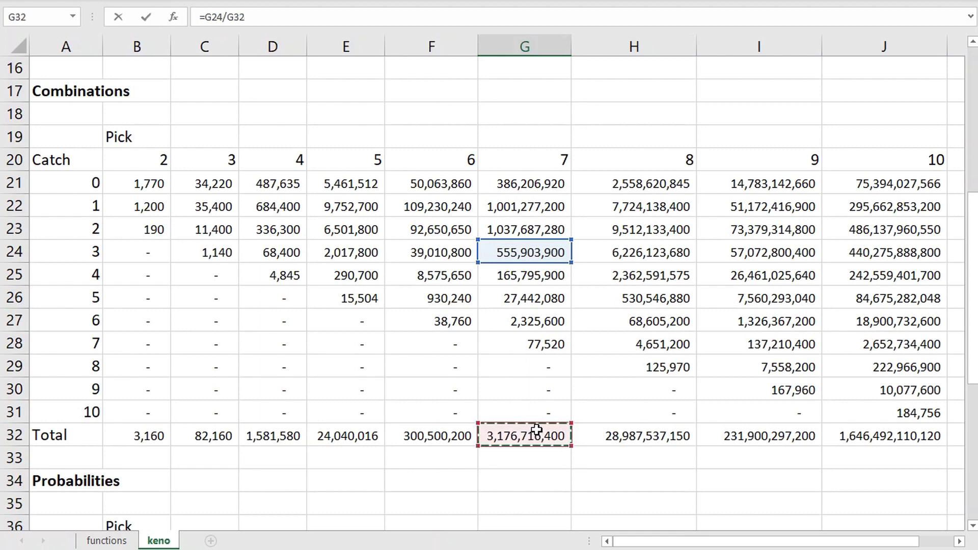
click(238, 17)
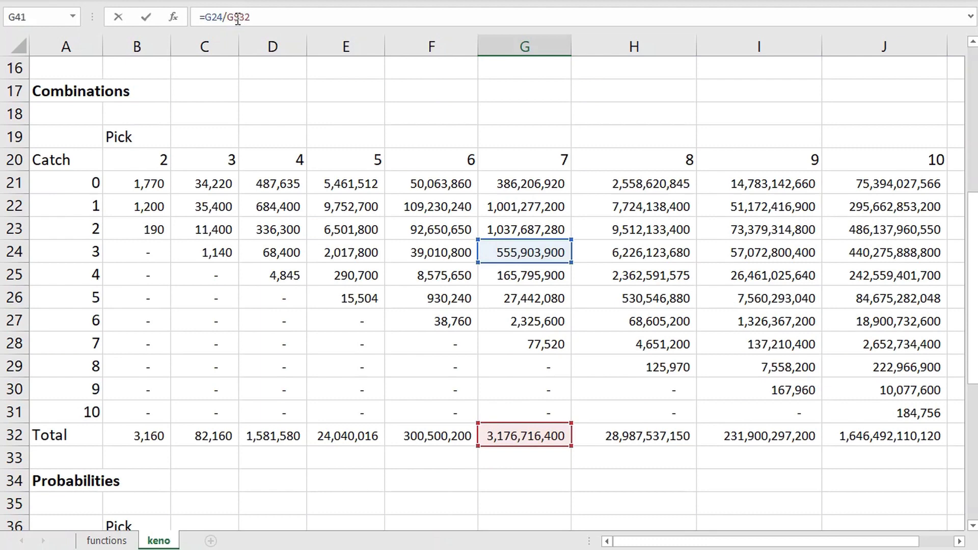
key(Return)
- Copy the G41 formula into B38:J48 and apply Number format to the probabilities
scroll(360, 299, down, 3)
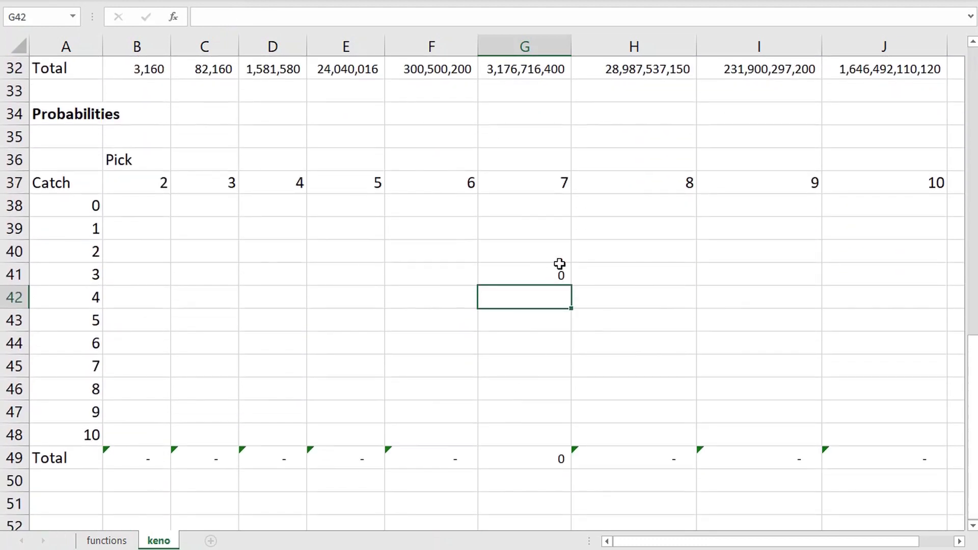
click(557, 270)
key(ctrl+c)
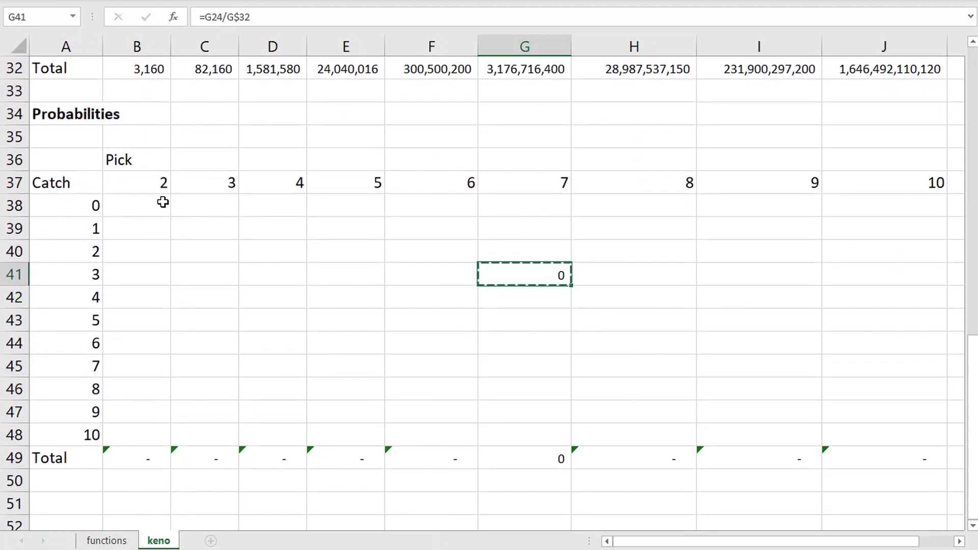
drag(164, 201, 875, 427)
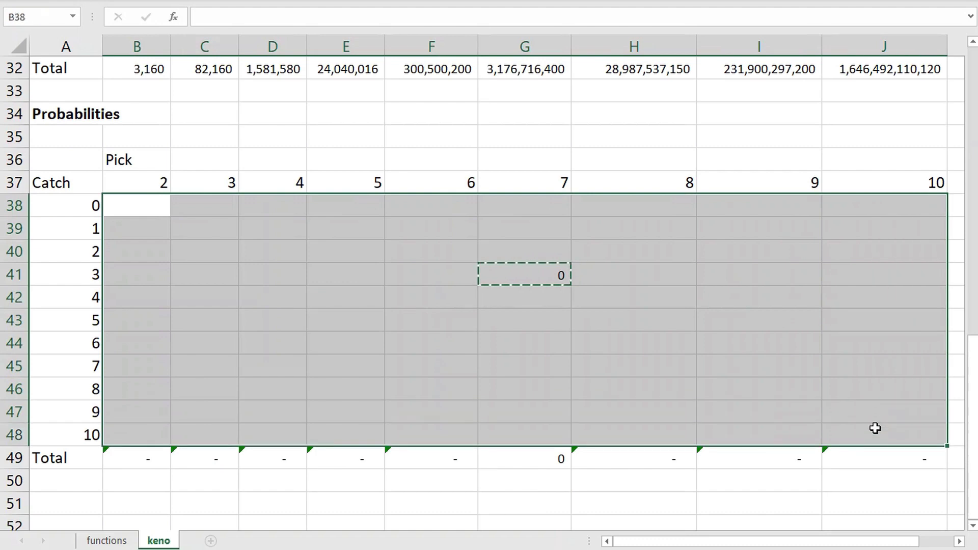
key(ctrl+v)
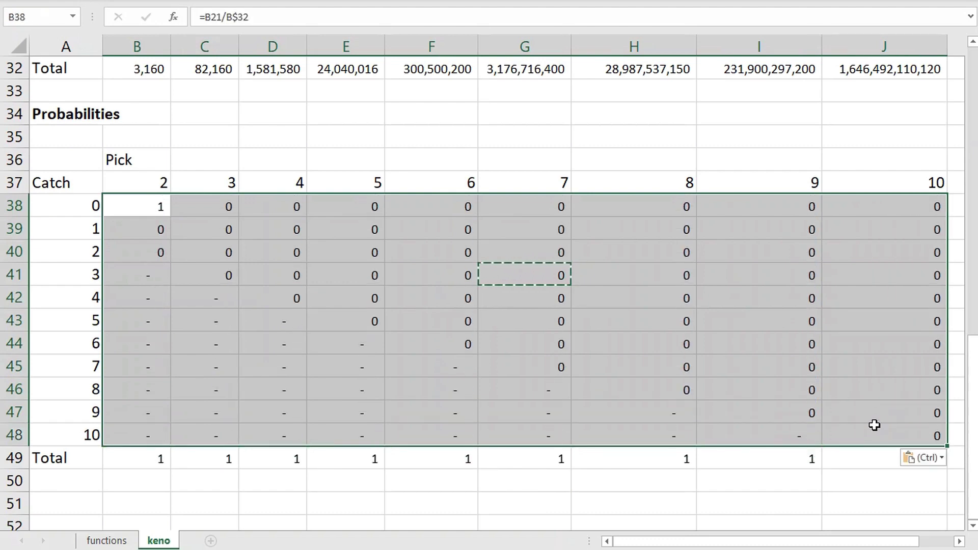
drag(149, 205, 870, 432)
click(552, 8)
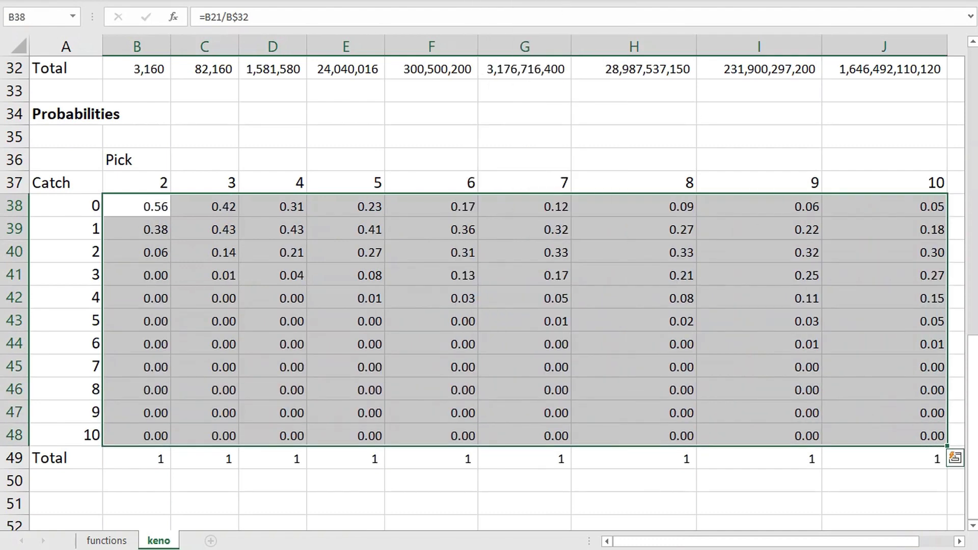
- Add decimal places to the probabilities and their Total row, then drop one from the totals
click(552, 8)
click(552, 7)
click(551, 7)
click(552, 7)
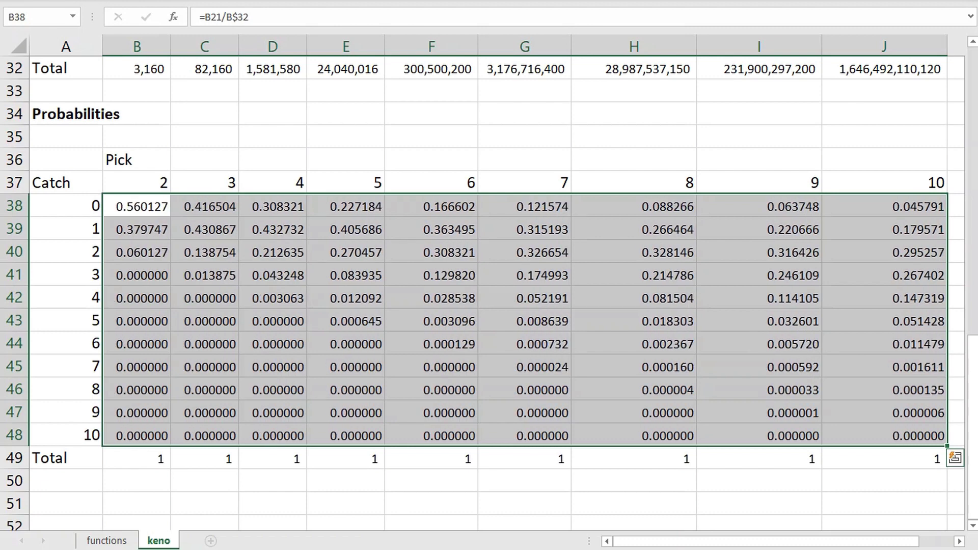
drag(163, 459, 860, 448)
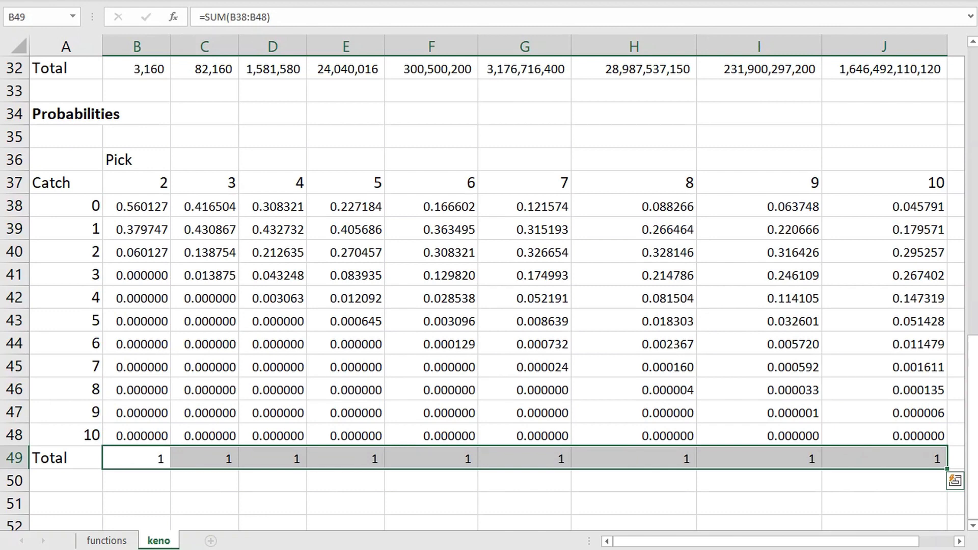
click(552, 8)
click(552, 7)
click(551, 8)
click(552, 8)
click(552, 8)
click(552, 7)
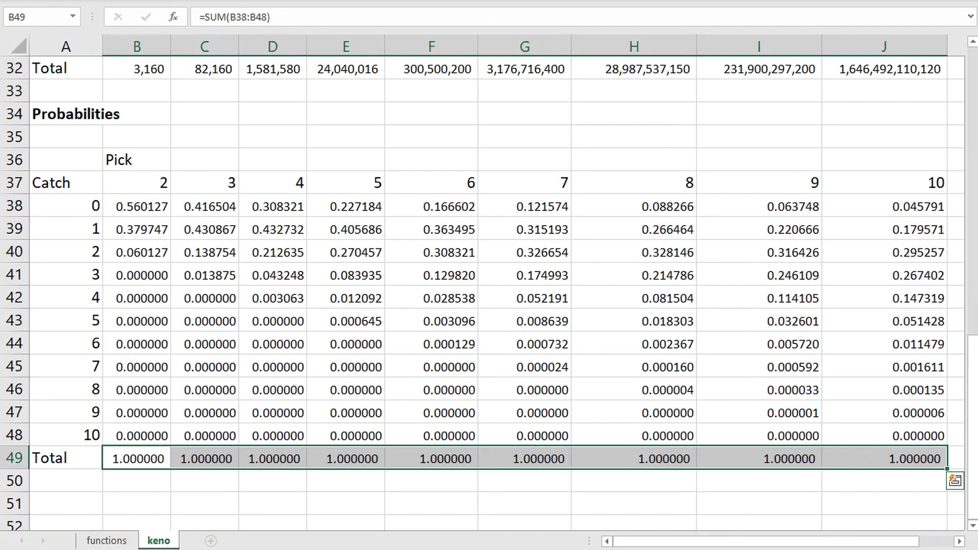
key(alt+h)
key(9)
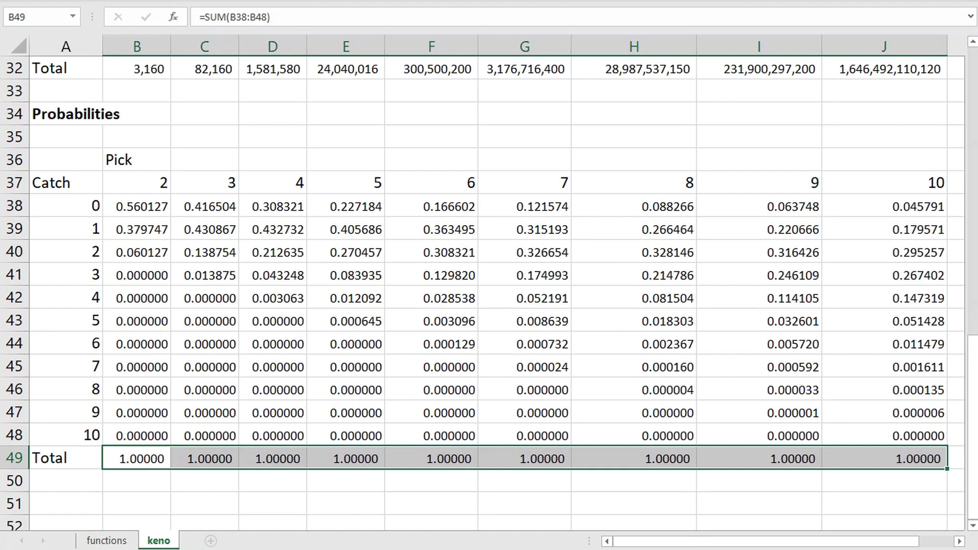
- Try Percent Style with two extra decimals on B38:J49, then revert to General format
drag(127, 201, 864, 450)
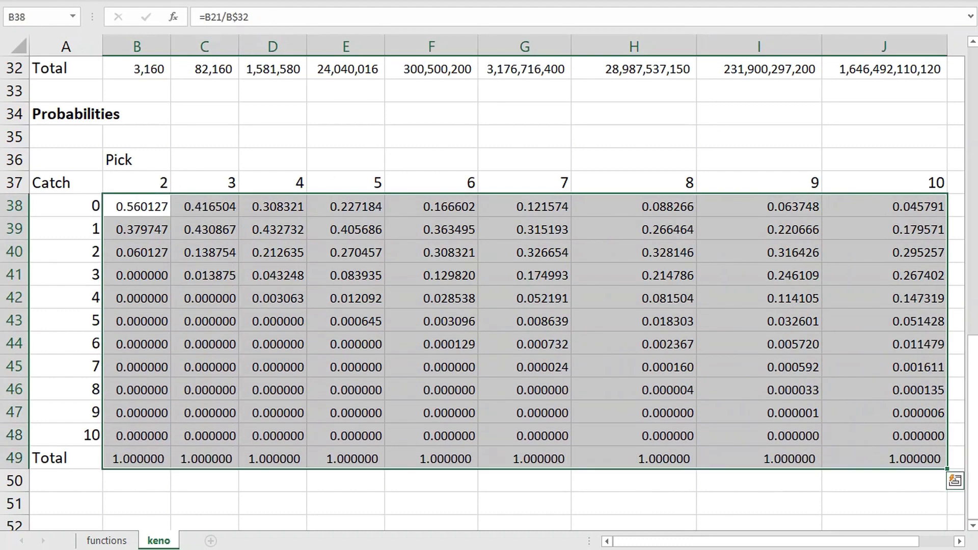
key(ctrl+shift+5)
key(alt+h)
key(0)
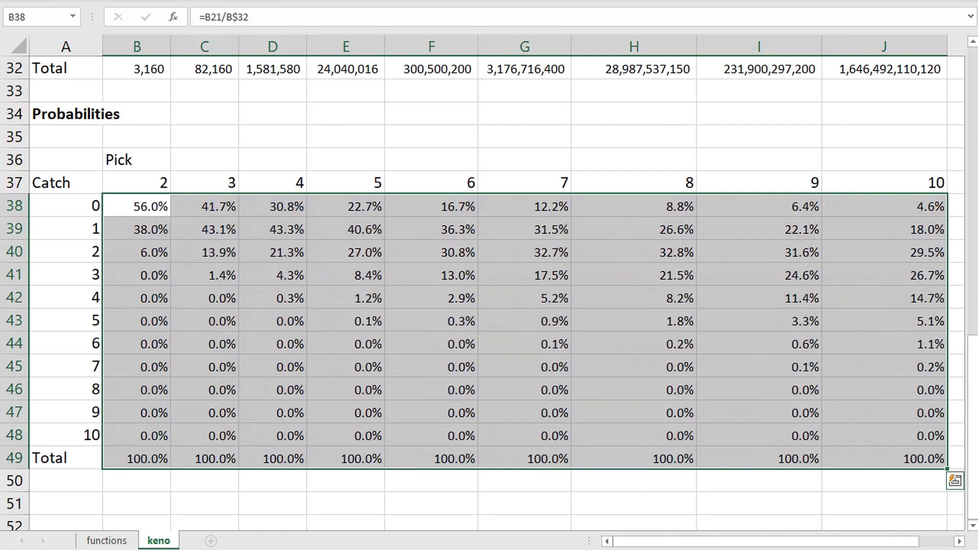
key(alt+h)
key(0)
key(alt+h)
key(n)
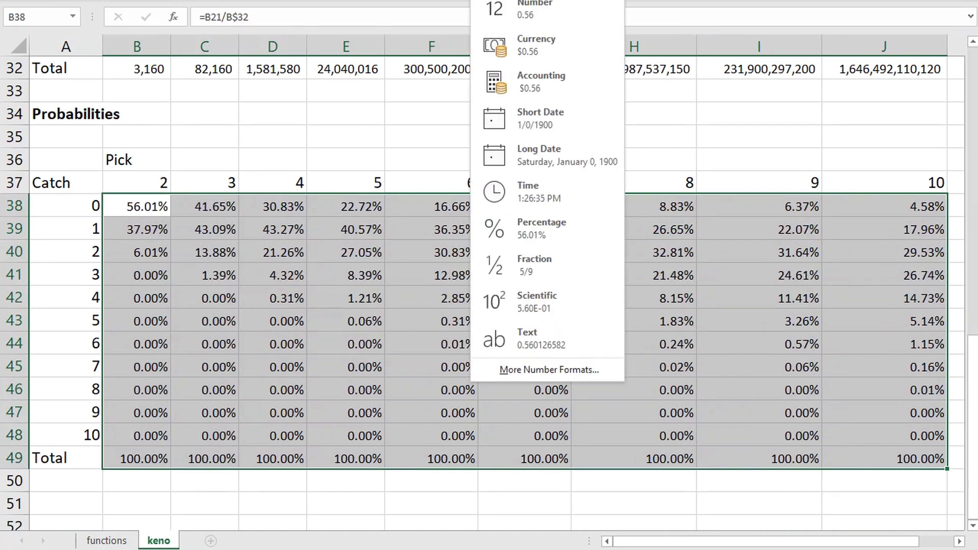
key(ctrl+shift+asciitilde)
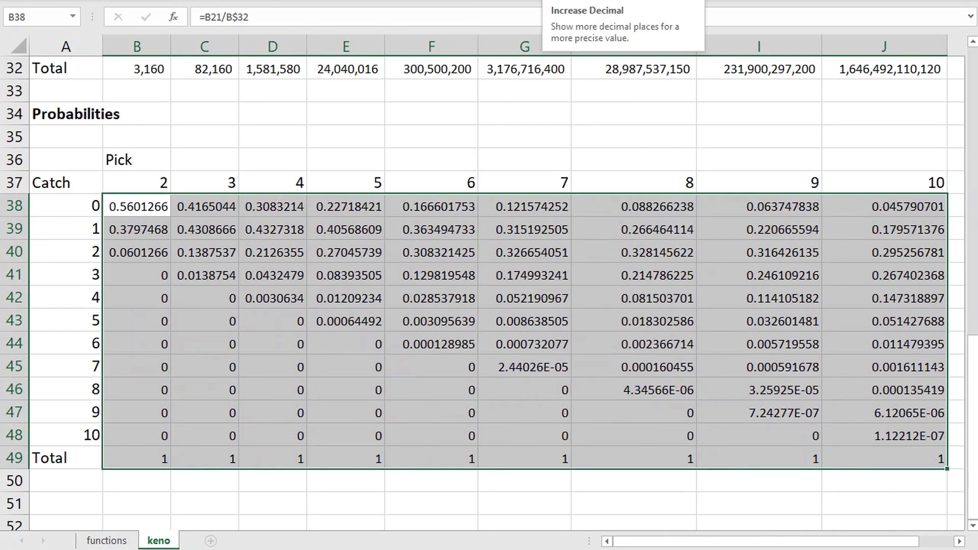
- Apply Number format with six decimals, e.g. 0.560127 for pick 2, catch 0
key(alt+h)
key(n)
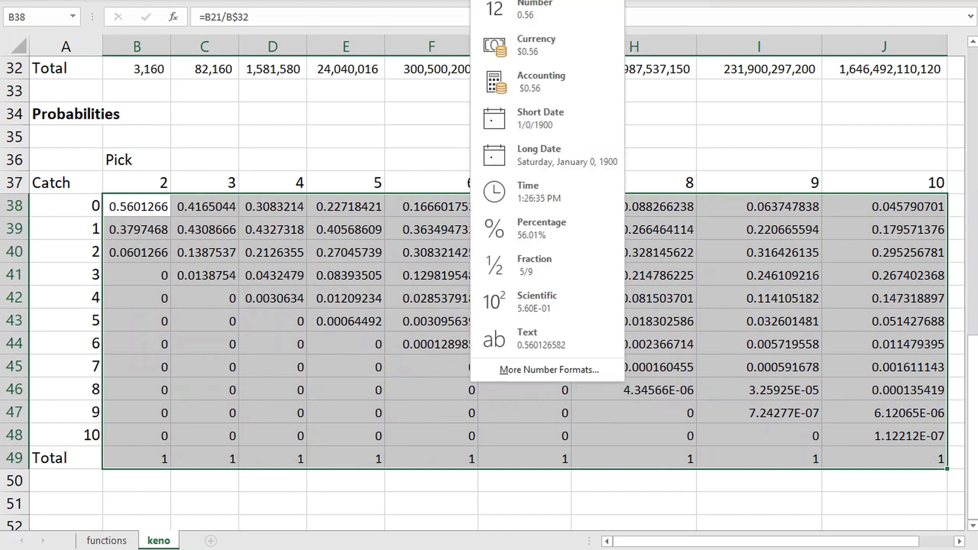
key(Down)
key(Return)
key(alt+h)
key(0)
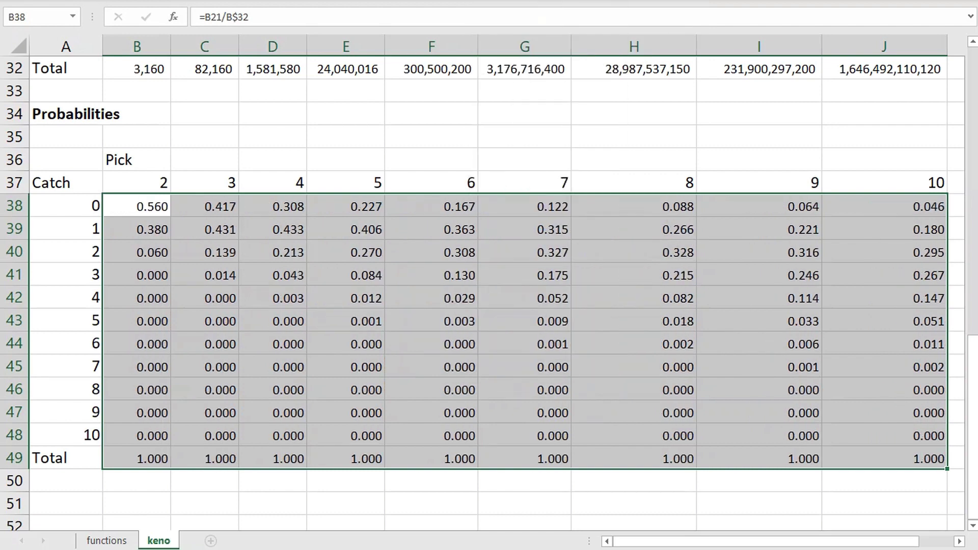
key(alt+h)
key(0)
key(alt+h)
key(0)
key(alt+h)
key(0)
click(436, 412)
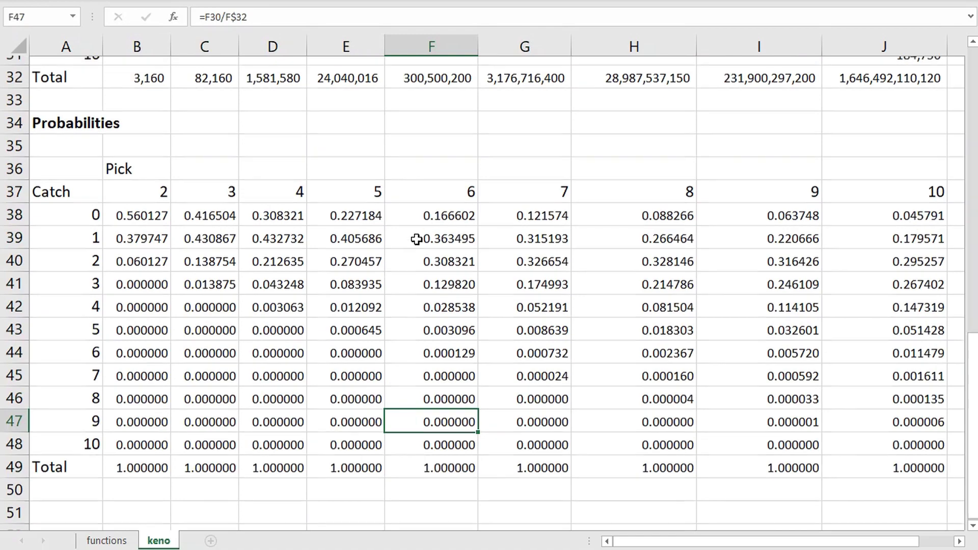
scroll(413, 240, up, 4)
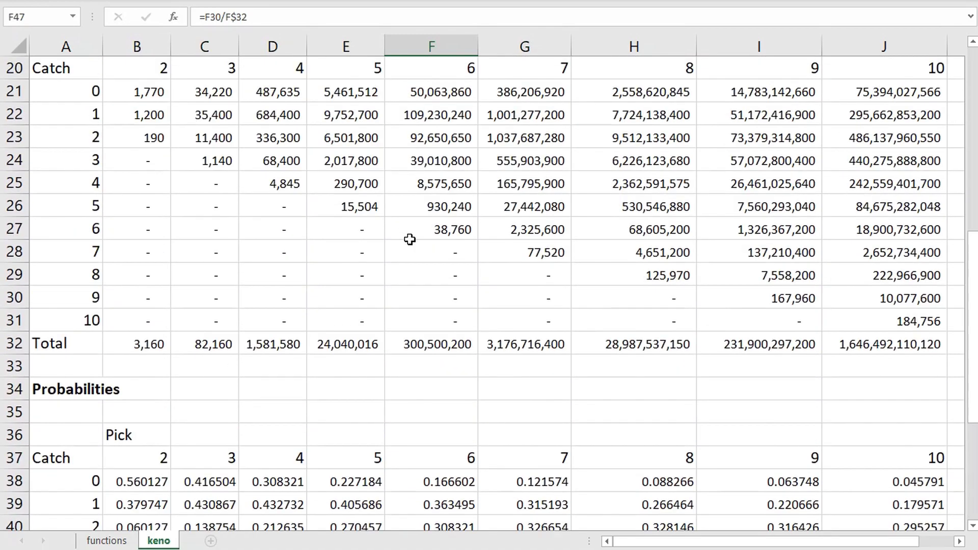
click(162, 363)
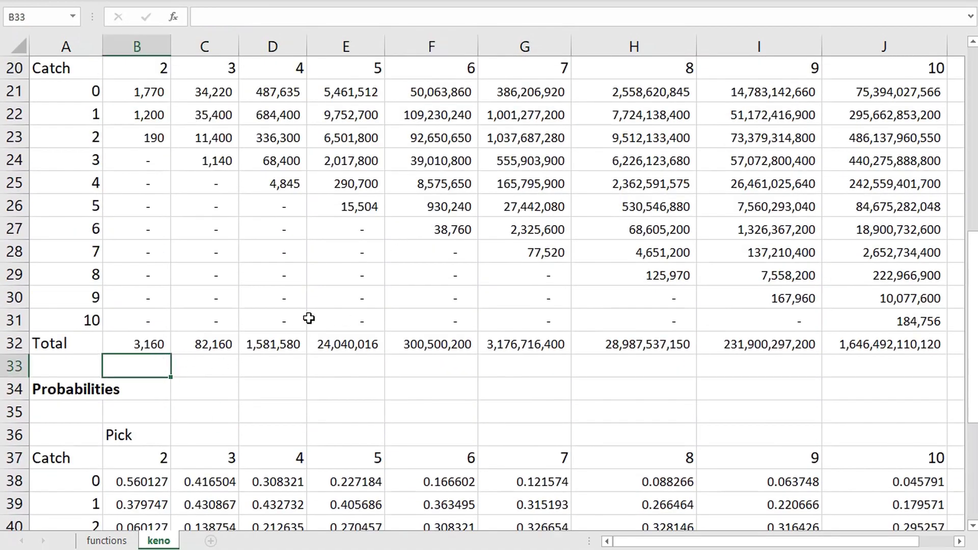
click(524, 361)
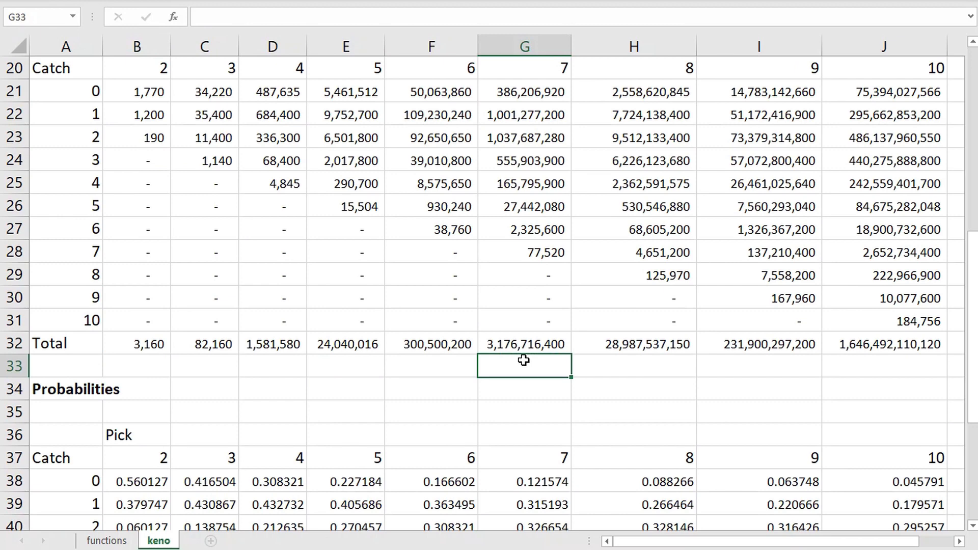
text(=combin(80)
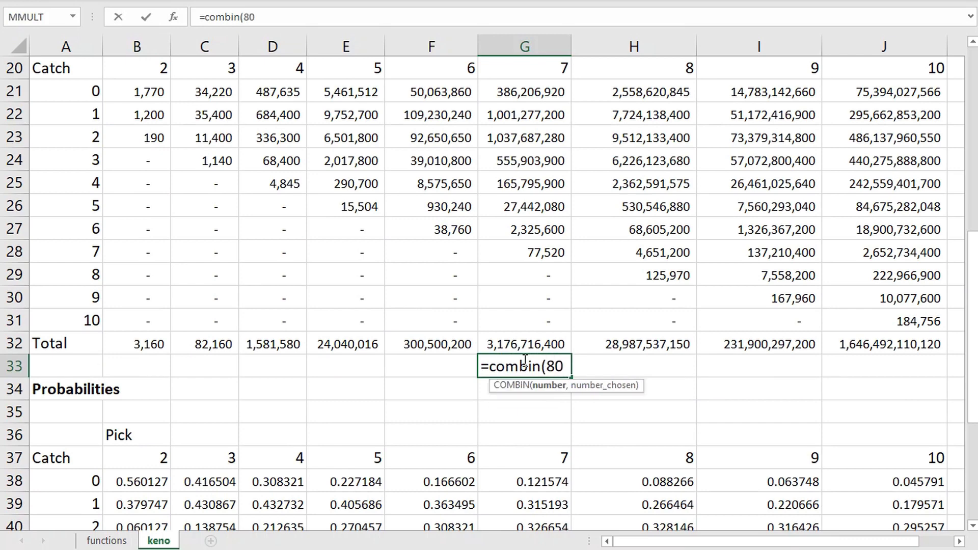
text(,)
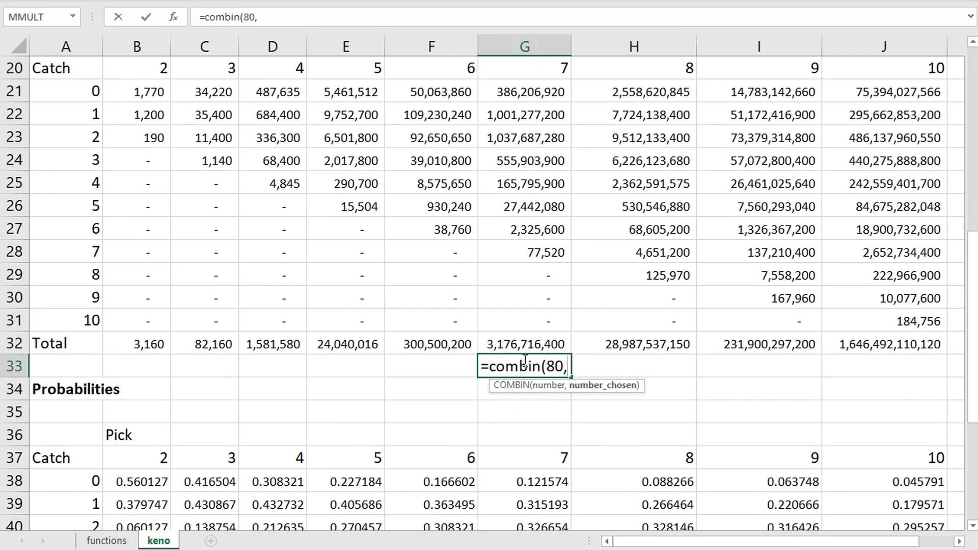
click(541, 75)
key(ctrl+Return)
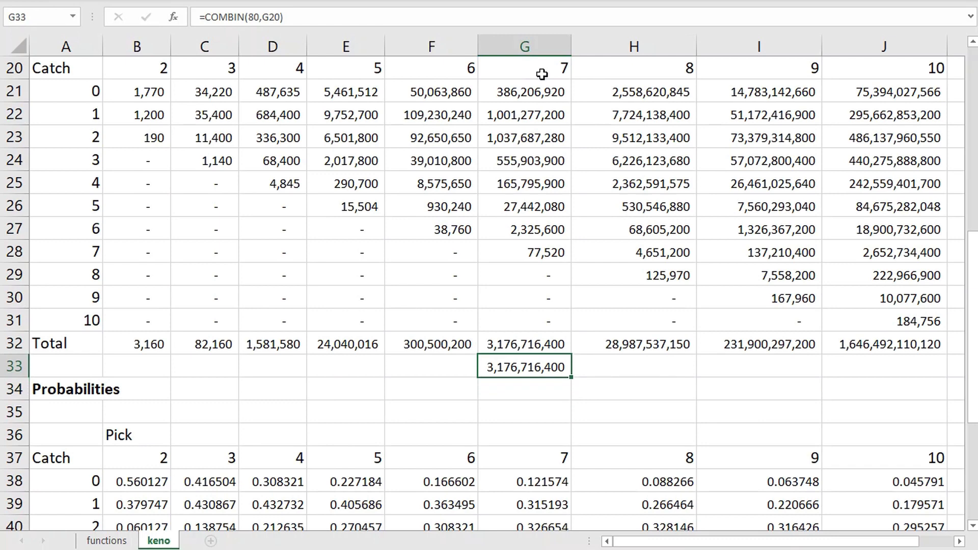
key(ctrl+c)
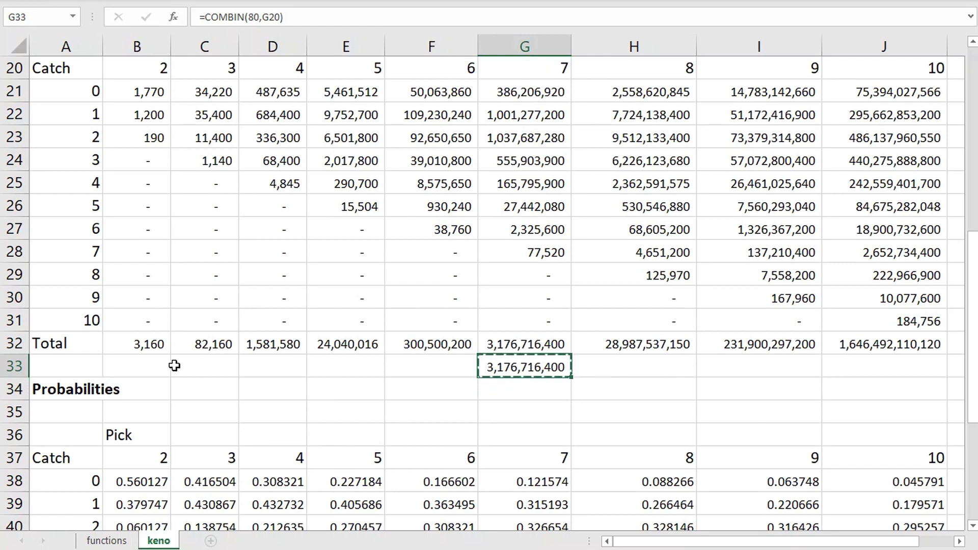
drag(158, 365, 840, 363)
key(ctrl+v)
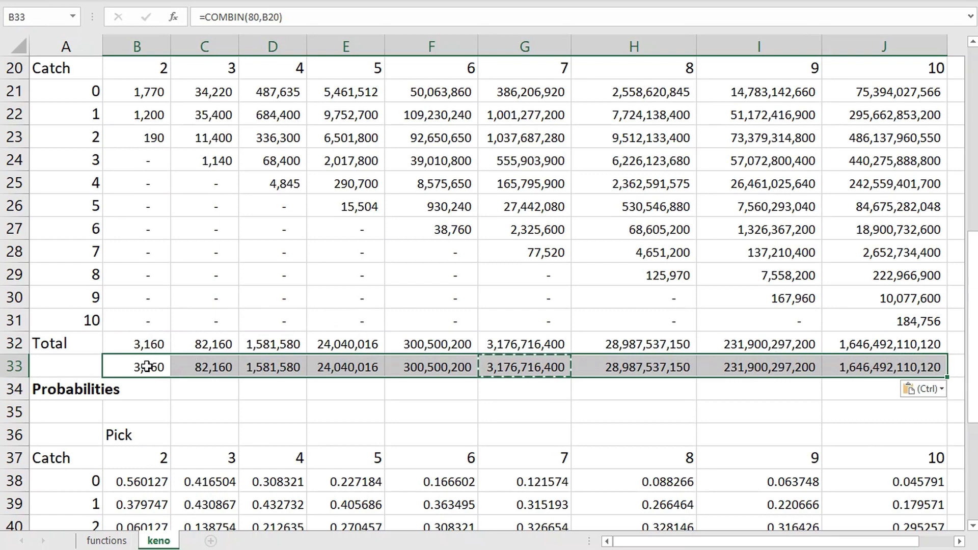
drag(146, 365, 869, 365)
key(Delete)
scroll(808, 323, down, 5)
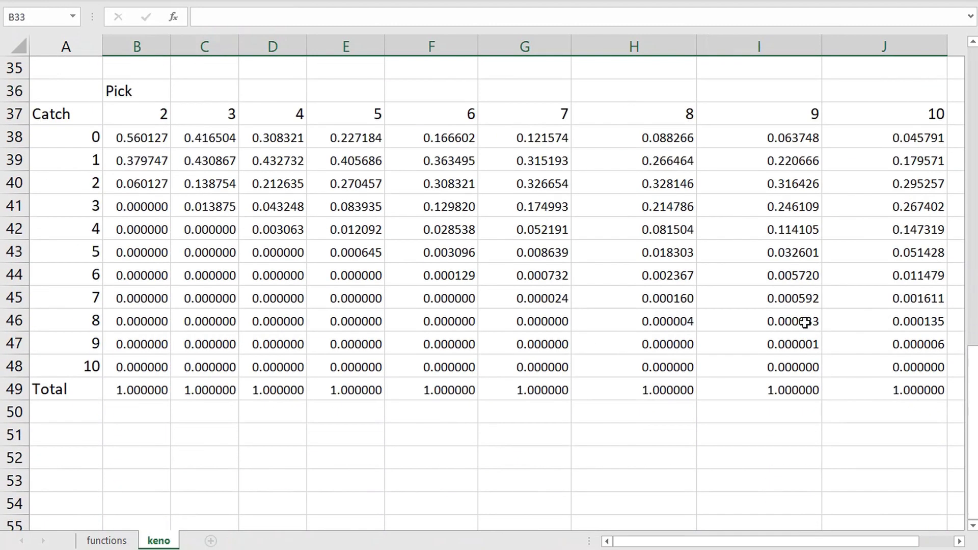
- Copy the Probabilities table A34:J49 and paste it at A51
scroll(140, 122, up, 2)
click(66, 185)
scroll(456, 321, down, 3)
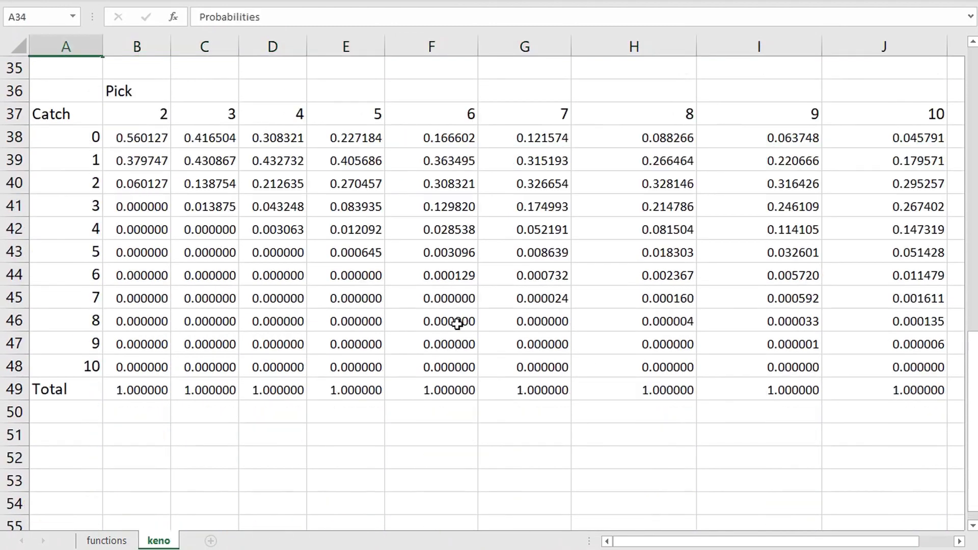
shift+click(909, 320)
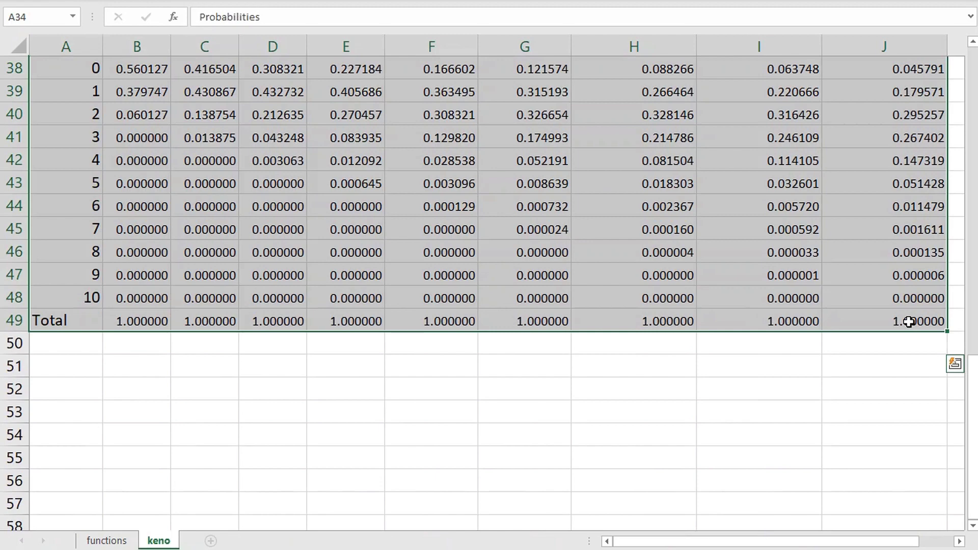
key(ctrl+c)
click(65, 367)
key(ctrl+v)
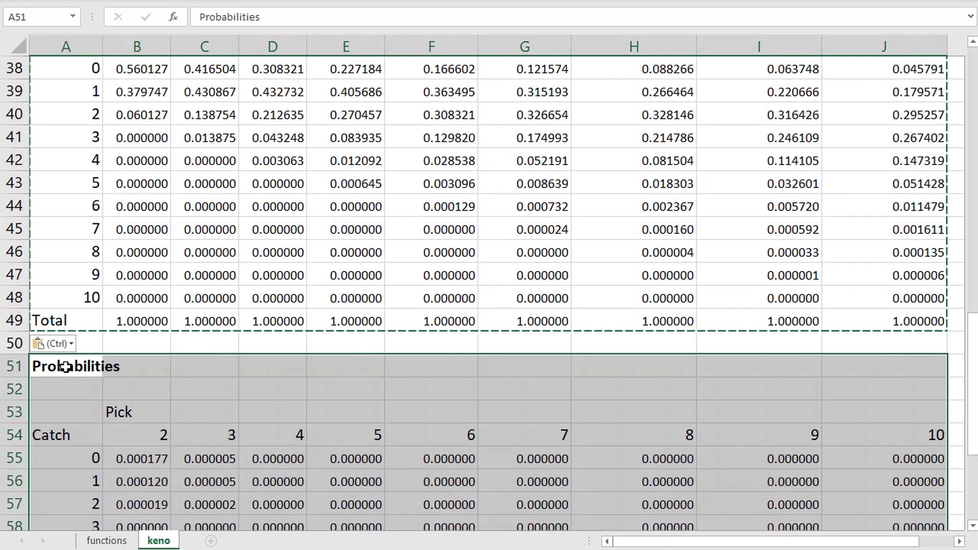
- Rename the copied heading in A51 to 'Return'
click(66, 367)
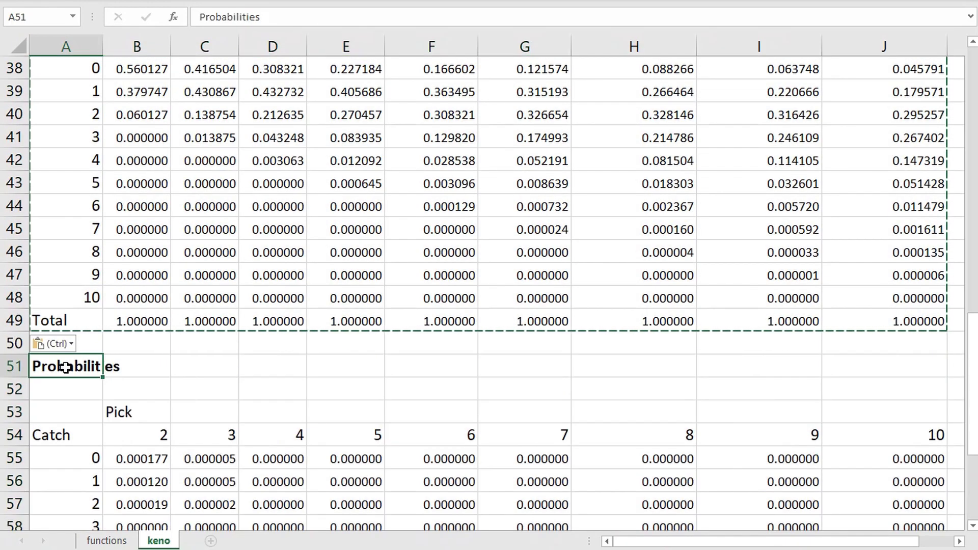
text(Return)
key(Return)
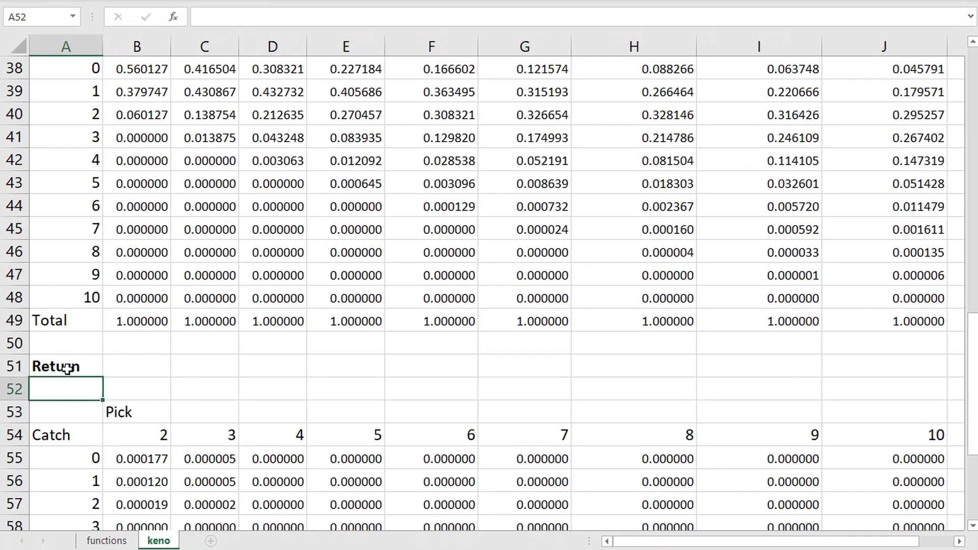
click(136, 459)
scroll(763, 437, down, 4)
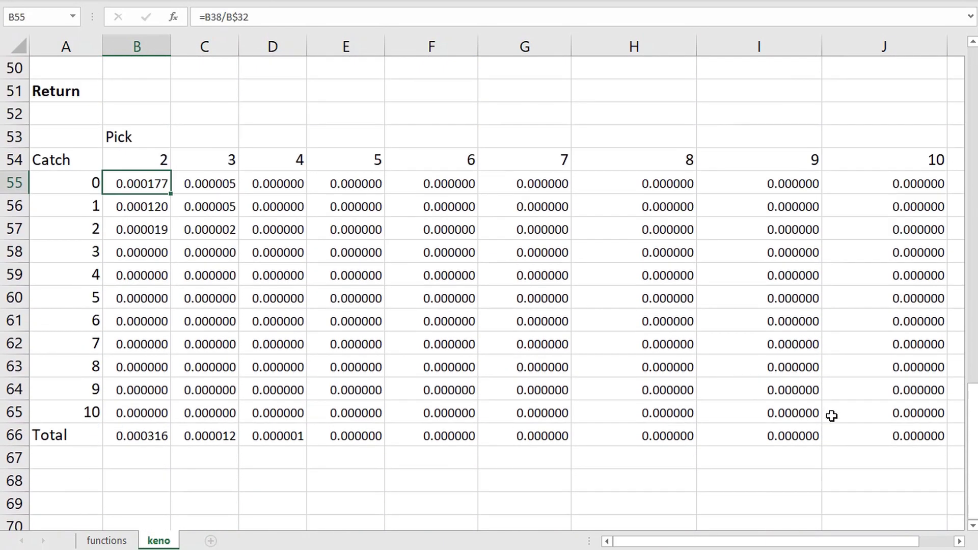
- Clear the pasted values from the Return table B55:J65 and check the probability formula in E38
shift+click(899, 412)
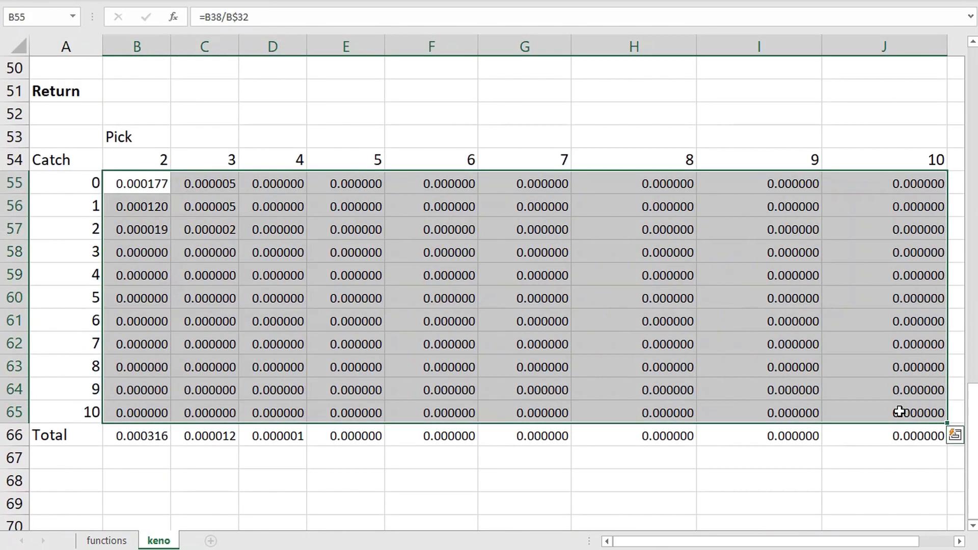
key(Delete)
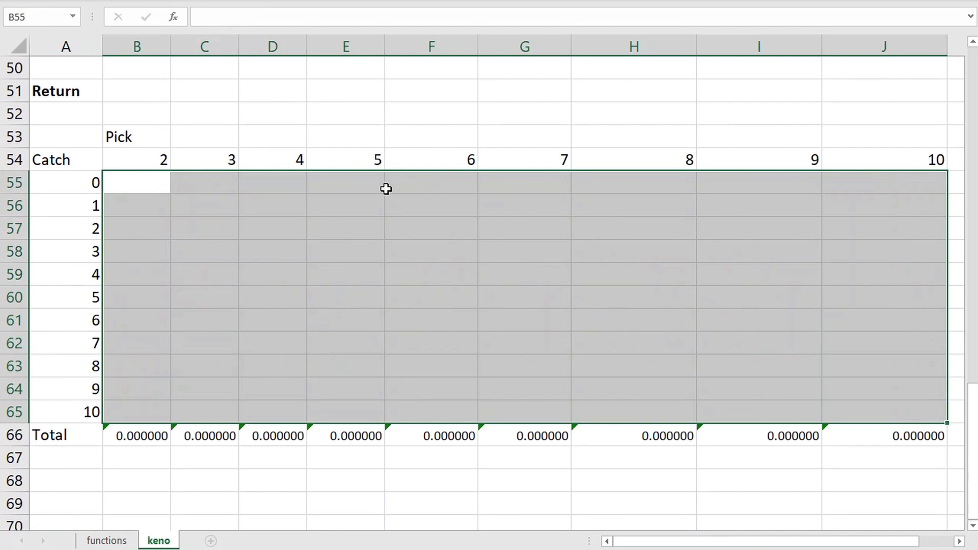
click(386, 189)
scroll(380, 190, up, 6)
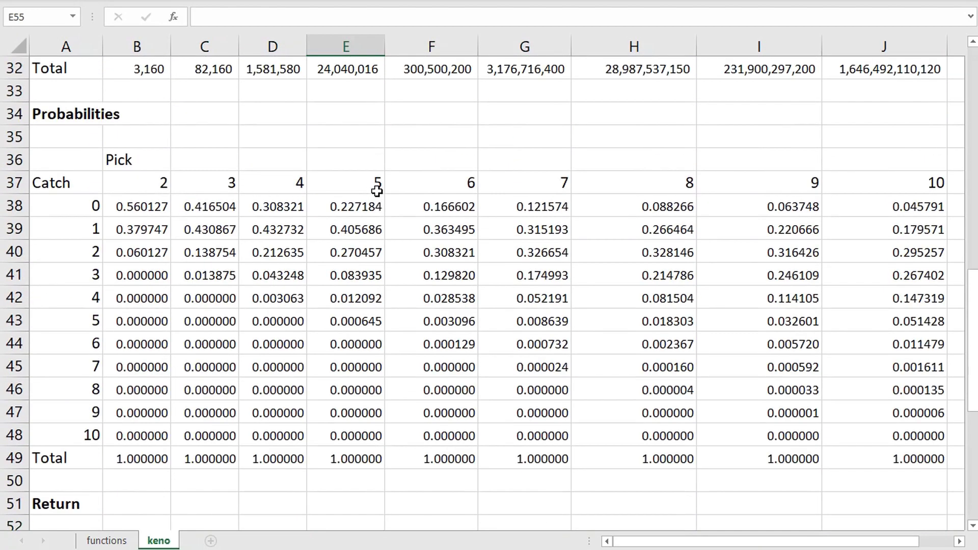
click(364, 206)
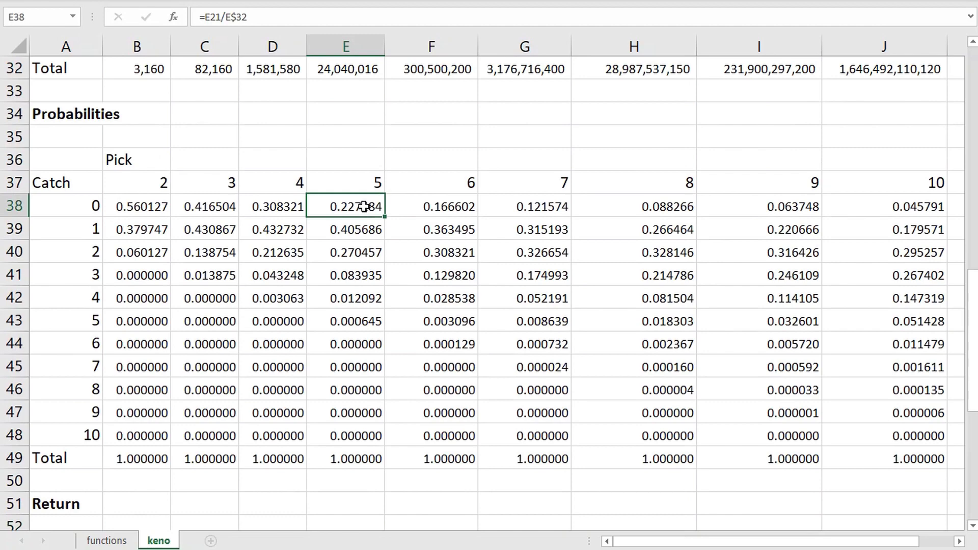
text(*)
key(Escape)
scroll(366, 209, down, 5)
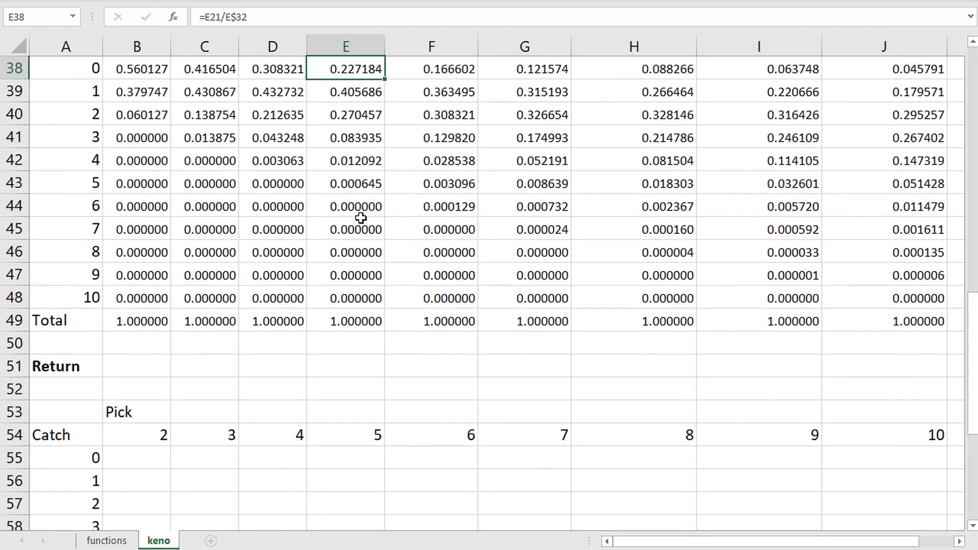
- Enter =E38*E5 in E55 and copy that cell
click(355, 253)
text(=)
scroll(365, 224, up, 4)
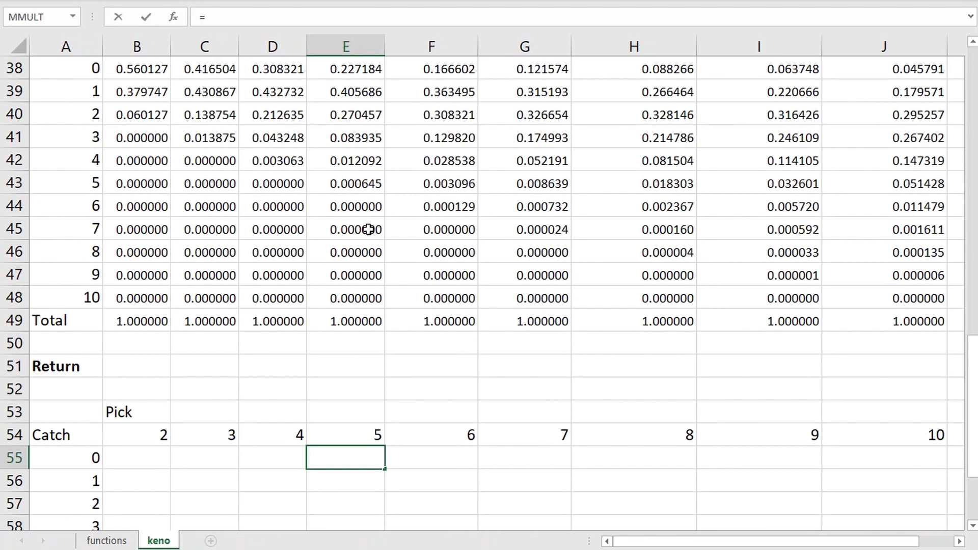
click(355, 138)
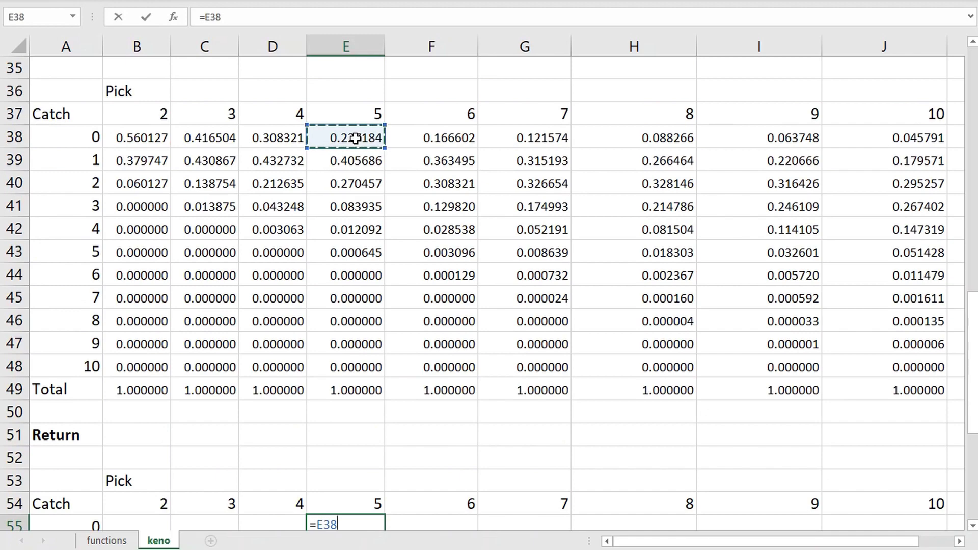
text(*)
scroll(362, 151, up, 6)
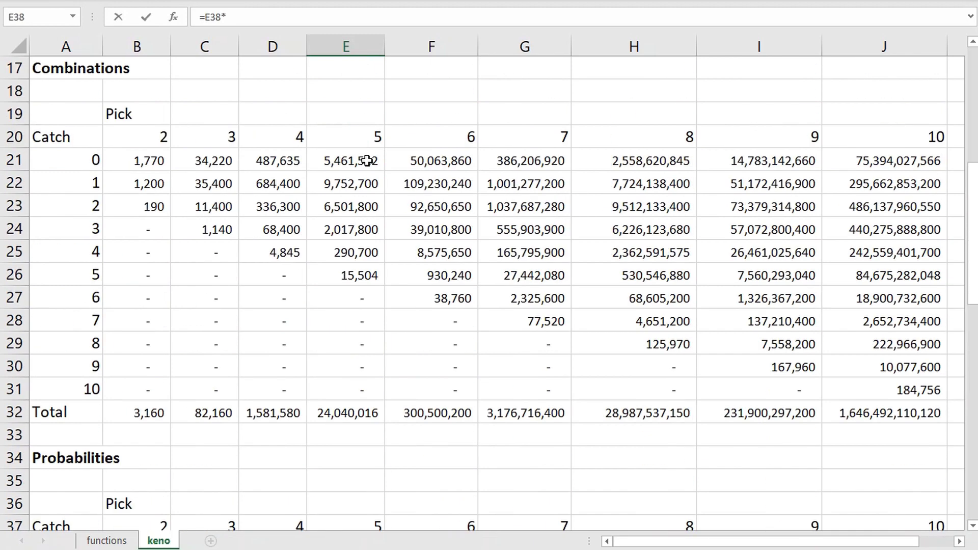
scroll(367, 161, up, 5)
click(366, 152)
key(Return)
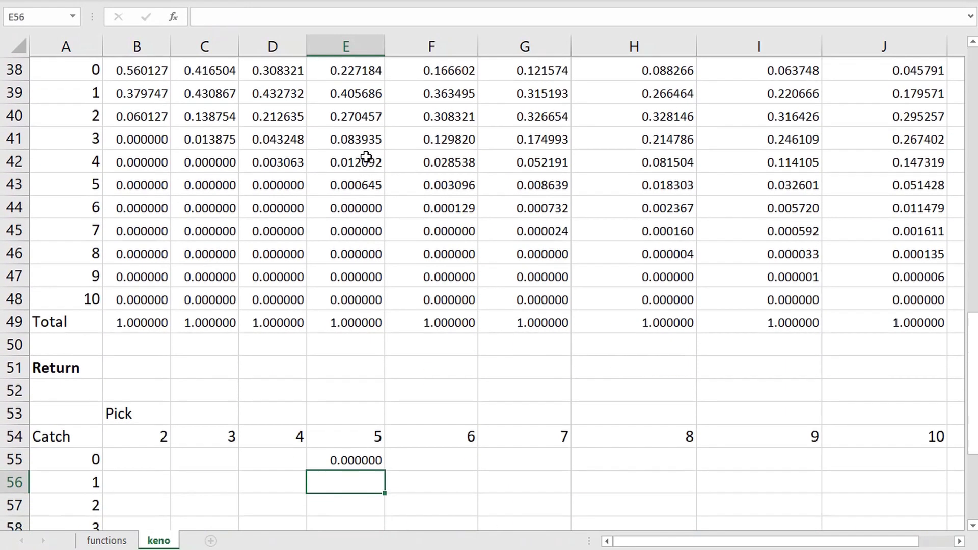
scroll(366, 157, down, 3)
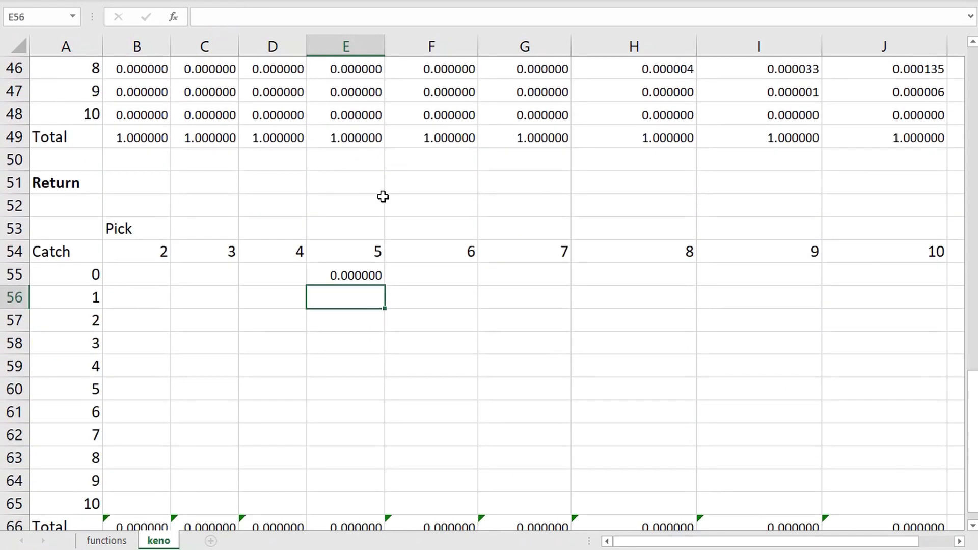
click(369, 274)
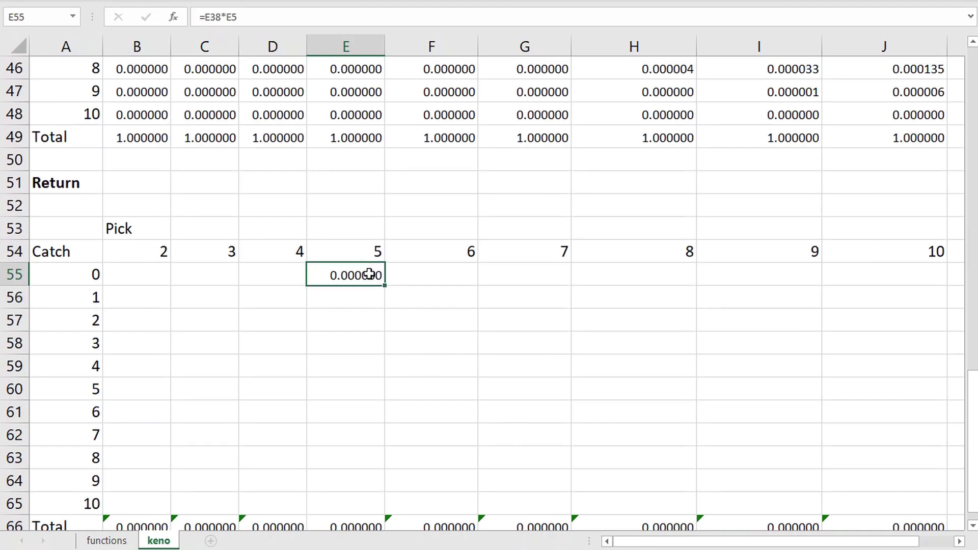
key(ctrl+c)
- Paste the E55 formula across B55:J65, giving per-pick returns from 0.901899 to 0.949898
drag(150, 275, 847, 498)
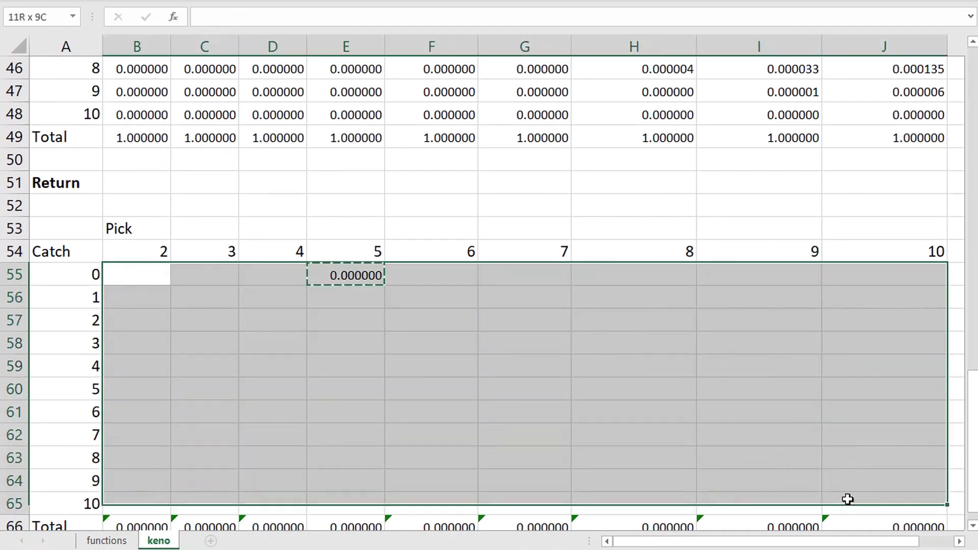
key(ctrl+v)
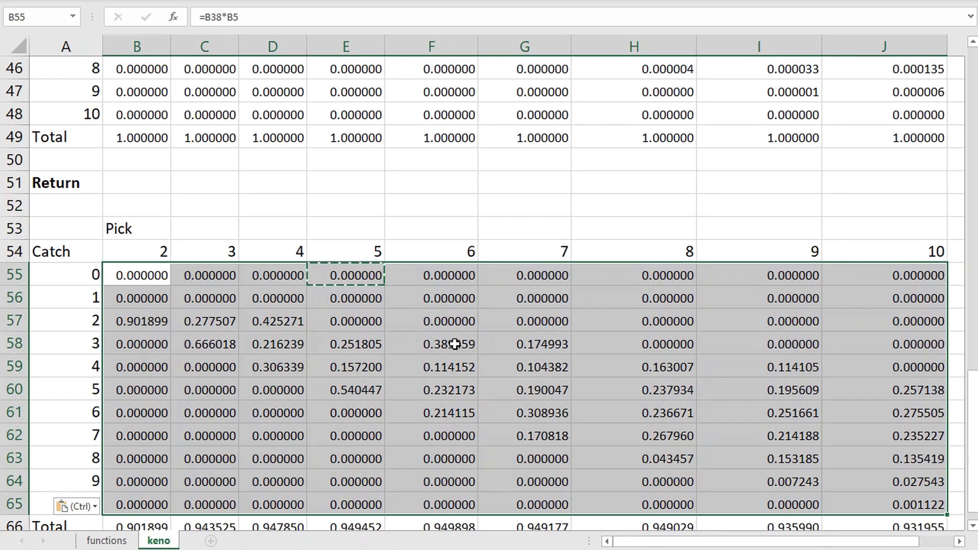
scroll(454, 344, down, 2)
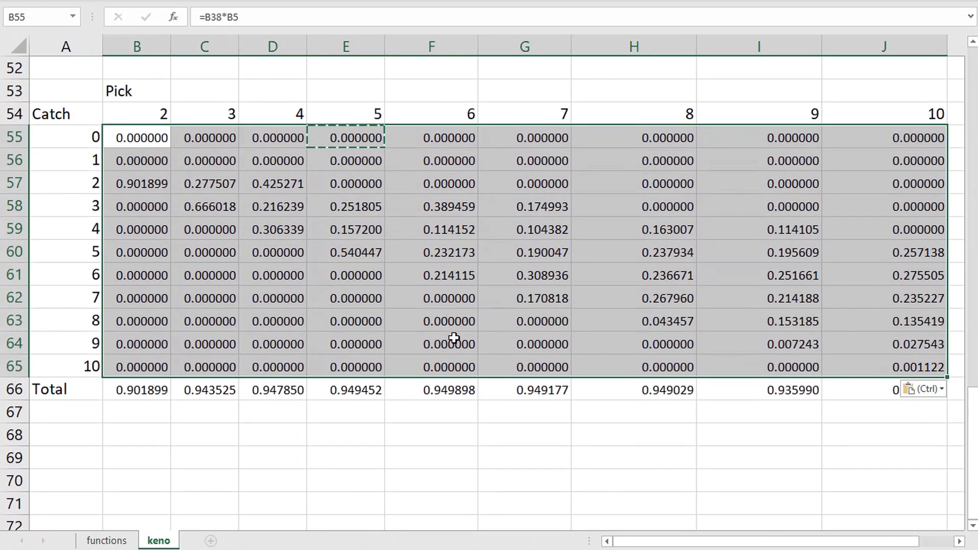
scroll(454, 338, up, 1)
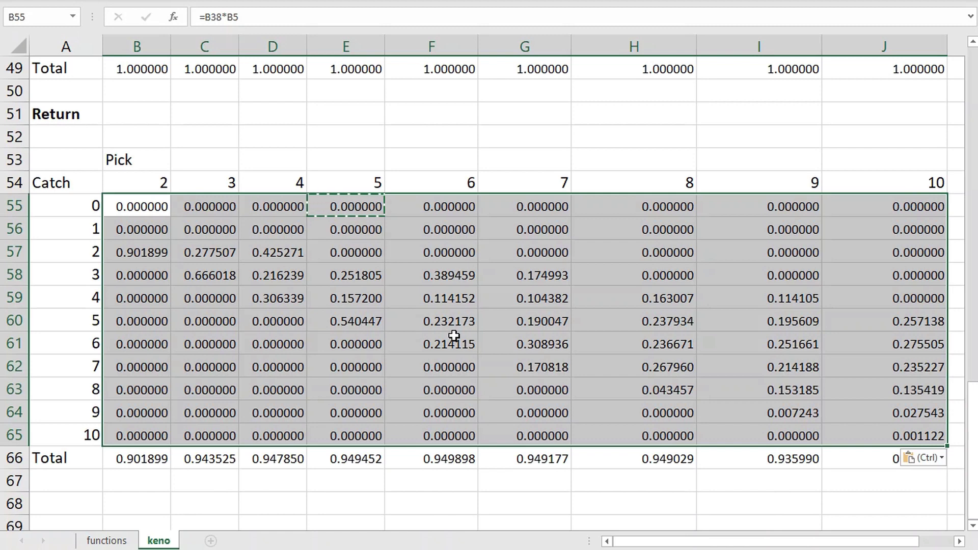
click(363, 46)
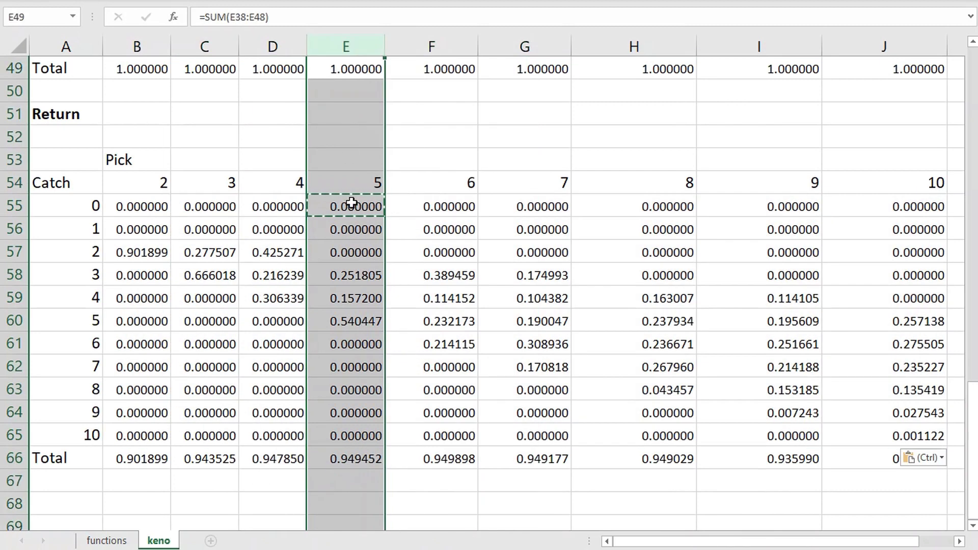
click(354, 209)
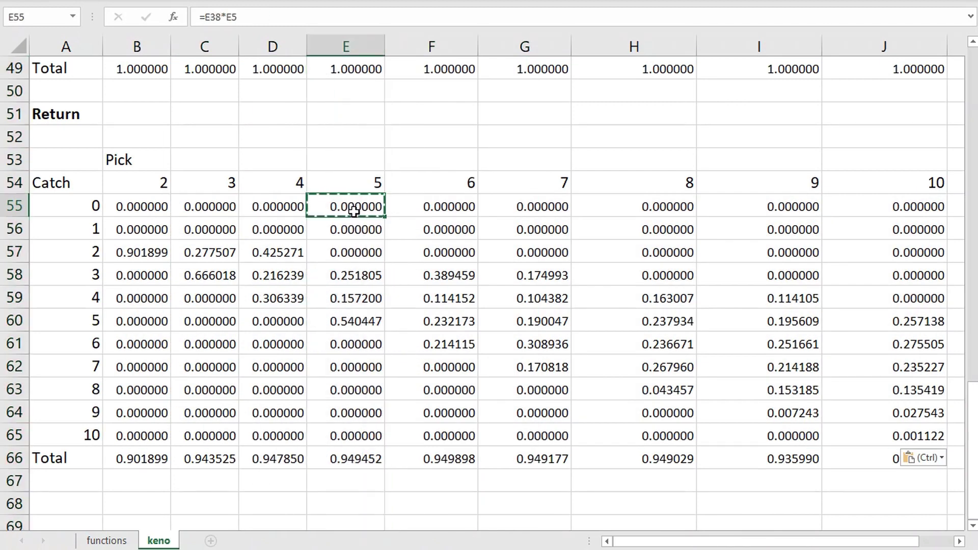
click(352, 251)
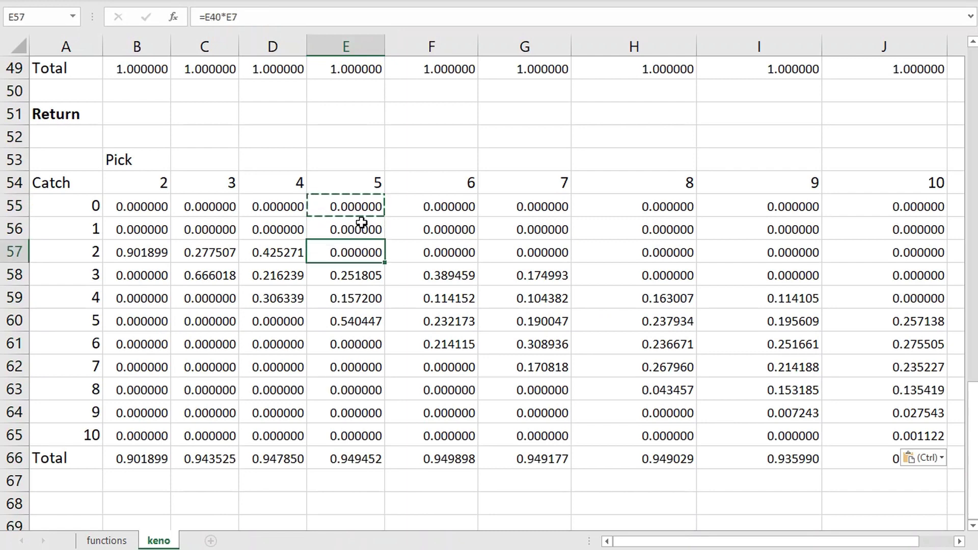
drag(357, 208, 362, 242)
key(ctrl+v)
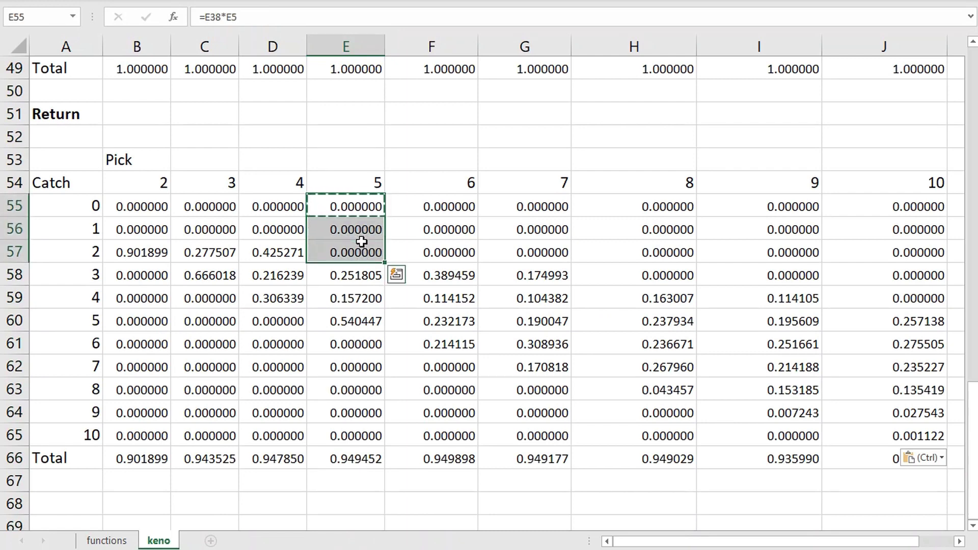
click(351, 275)
scroll(349, 275, up, 16)
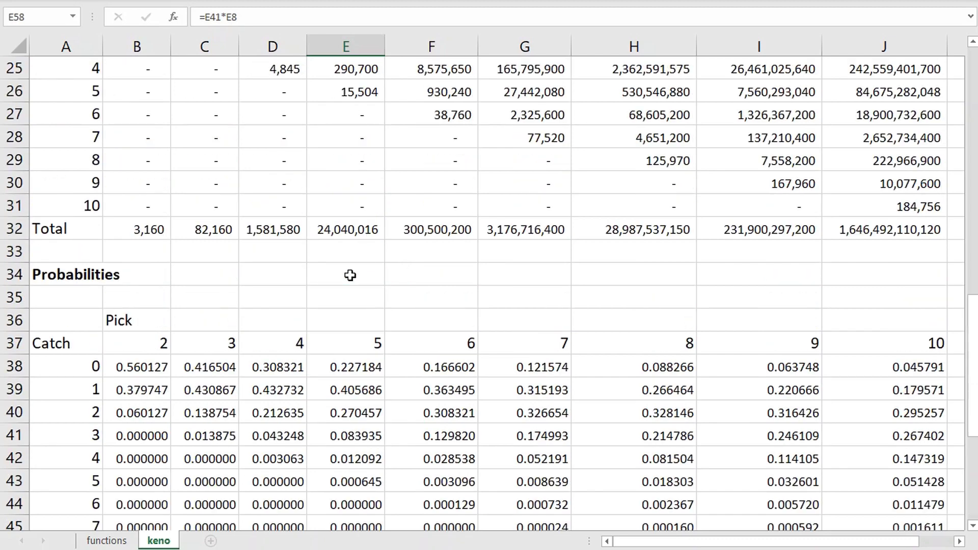
scroll(350, 275, down, 17)
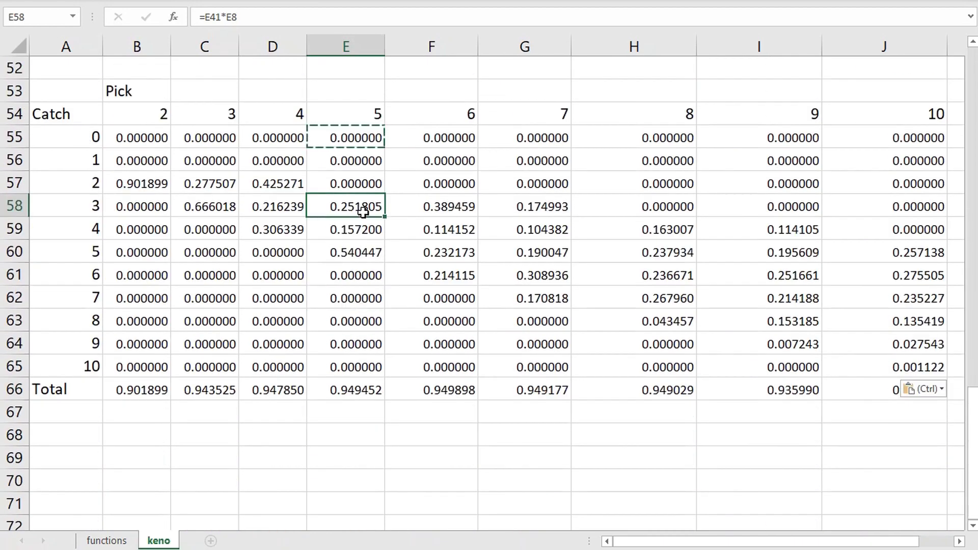
scroll(361, 211, up, 7)
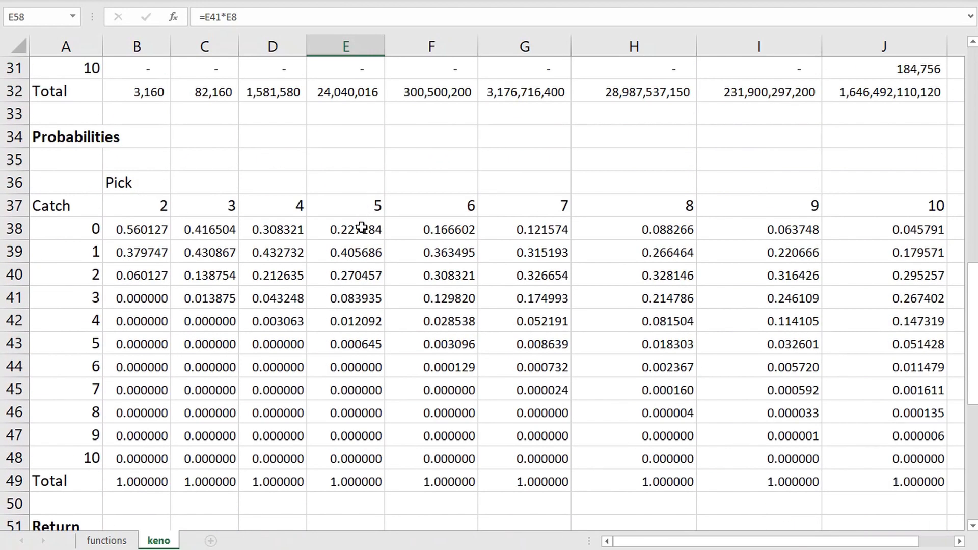
click(352, 297)
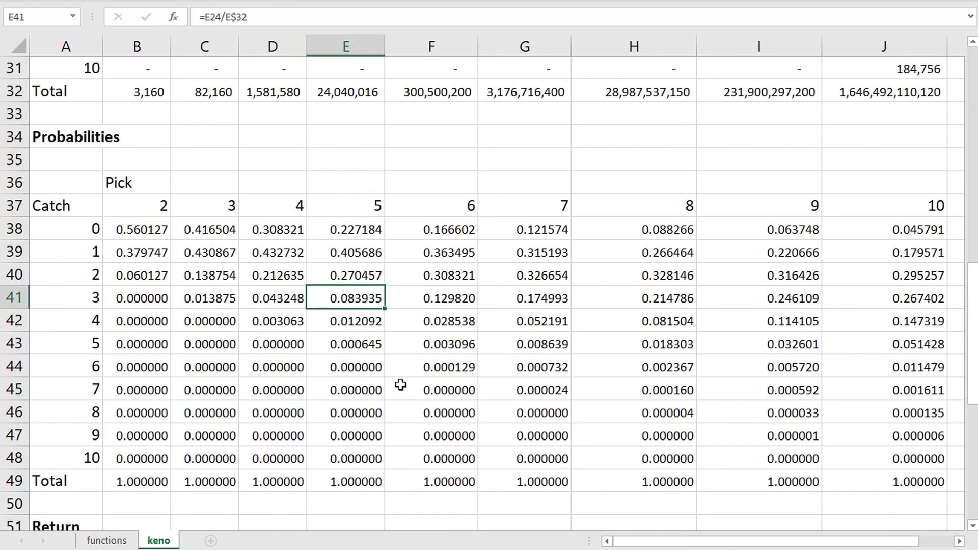
scroll(401, 385, down, 5)
click(372, 345)
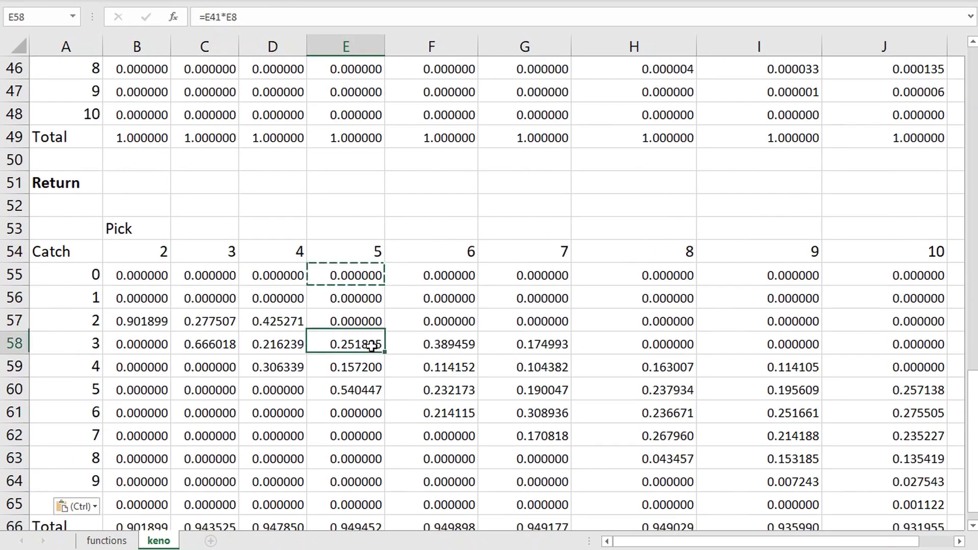
scroll(387, 389, down, 1)
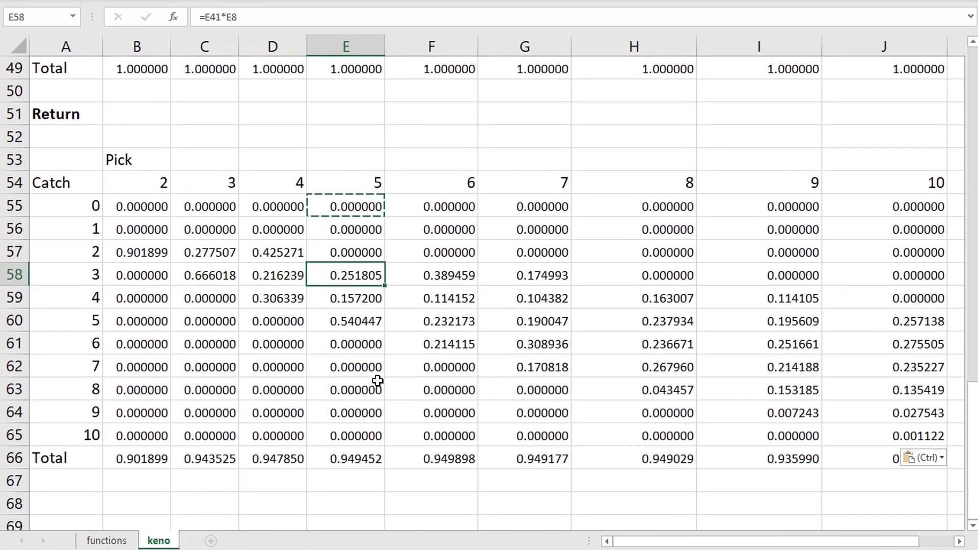
click(357, 301)
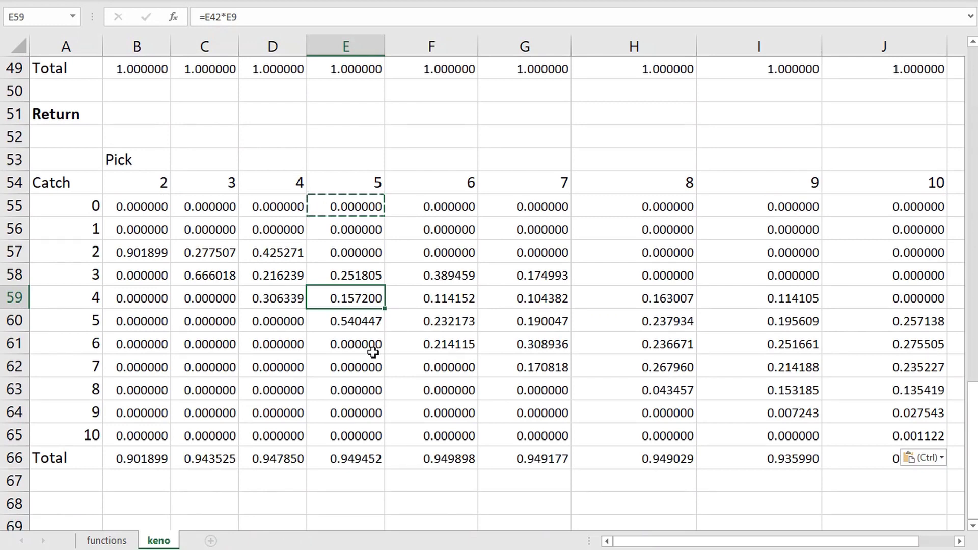
click(357, 323)
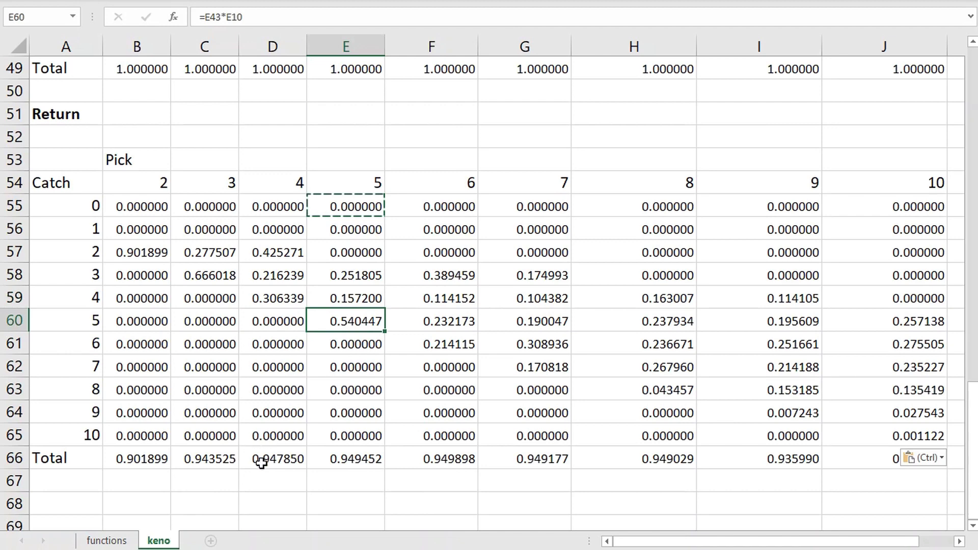
click(135, 458)
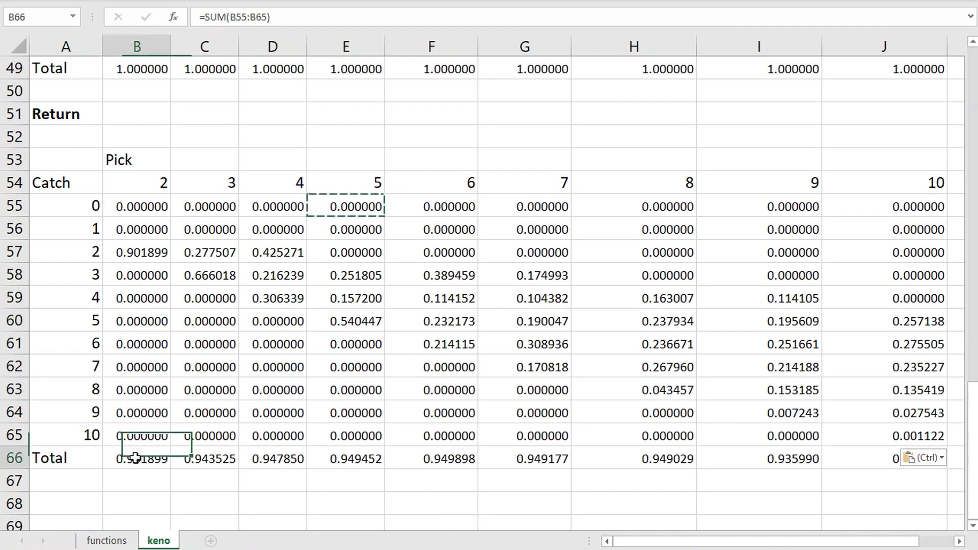
drag(135, 457, 845, 465)
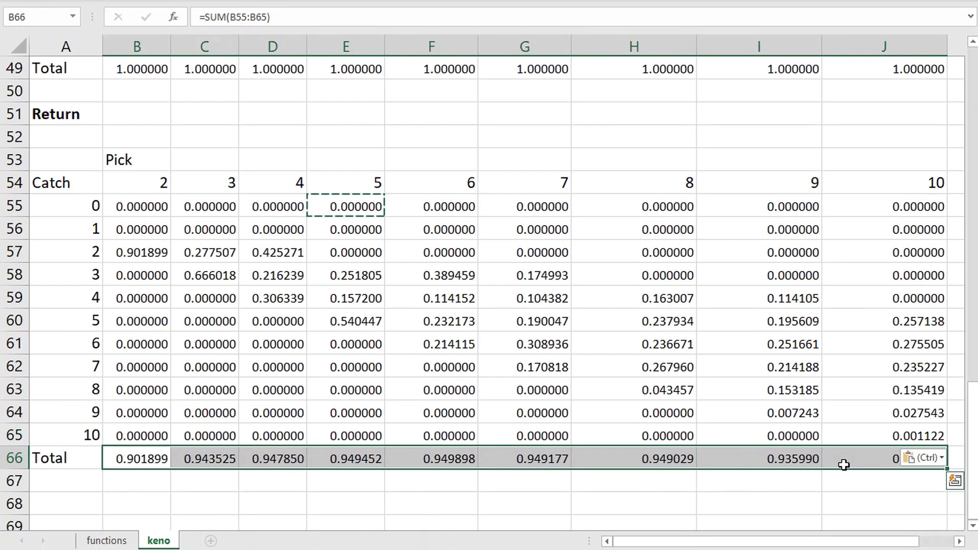
click(418, 474)
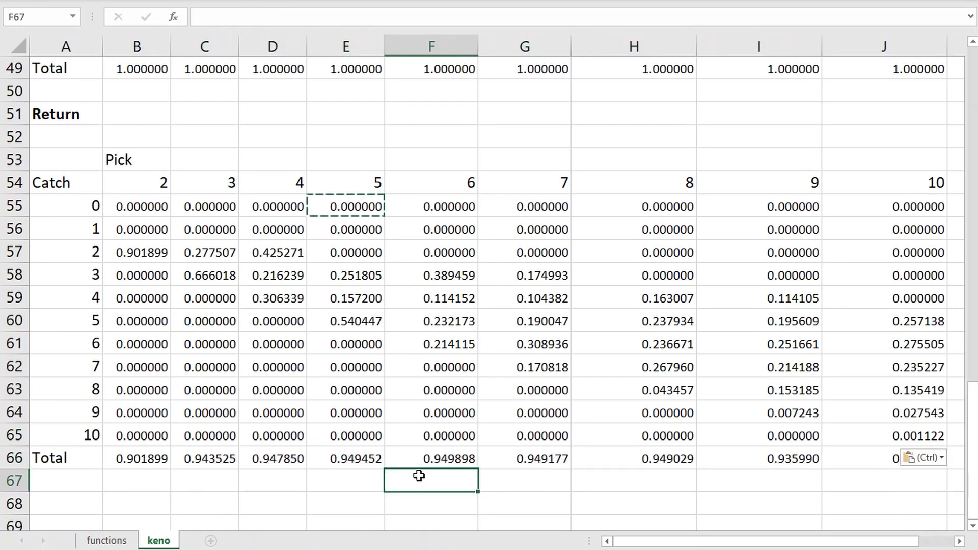
click(760, 494)
key(ctrl+c)
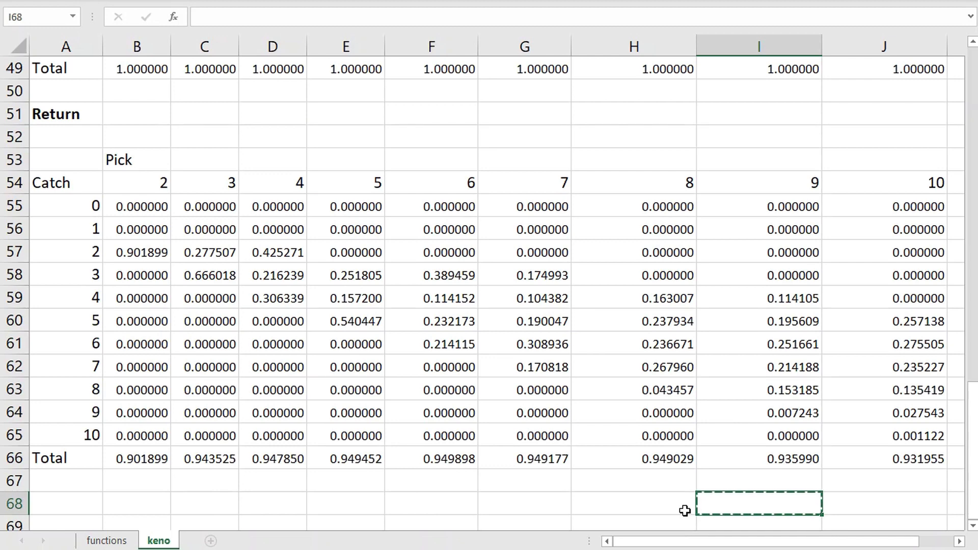
click(159, 502)
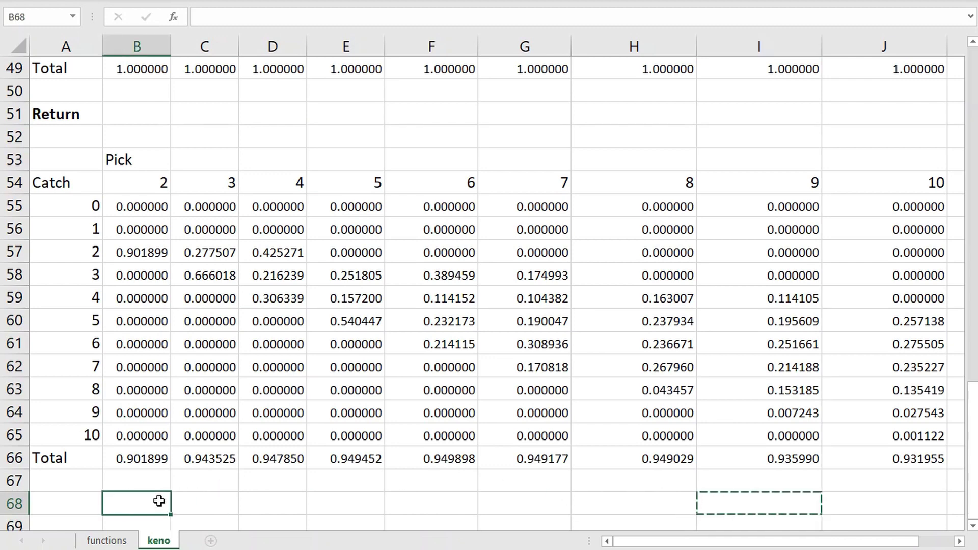
text(=max()
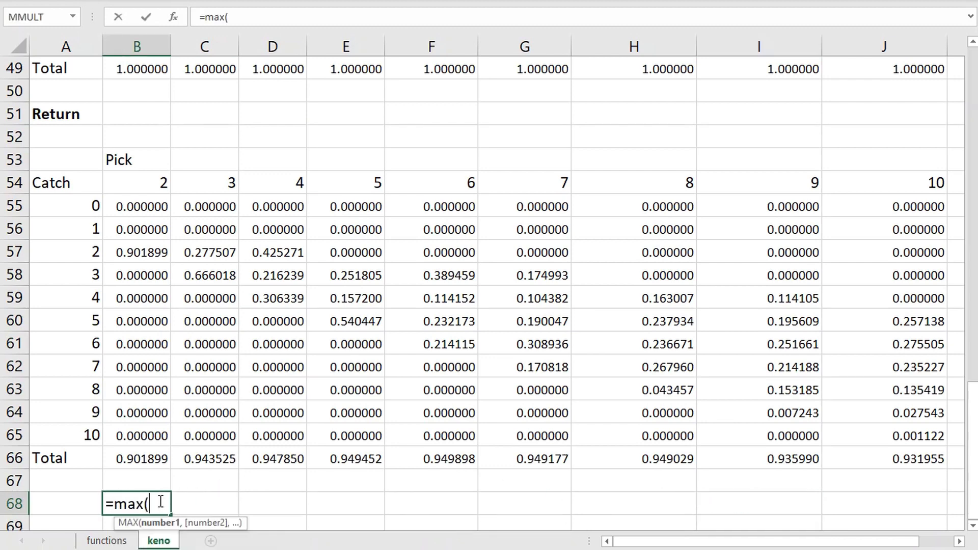
drag(160, 457, 831, 464)
key(Return)
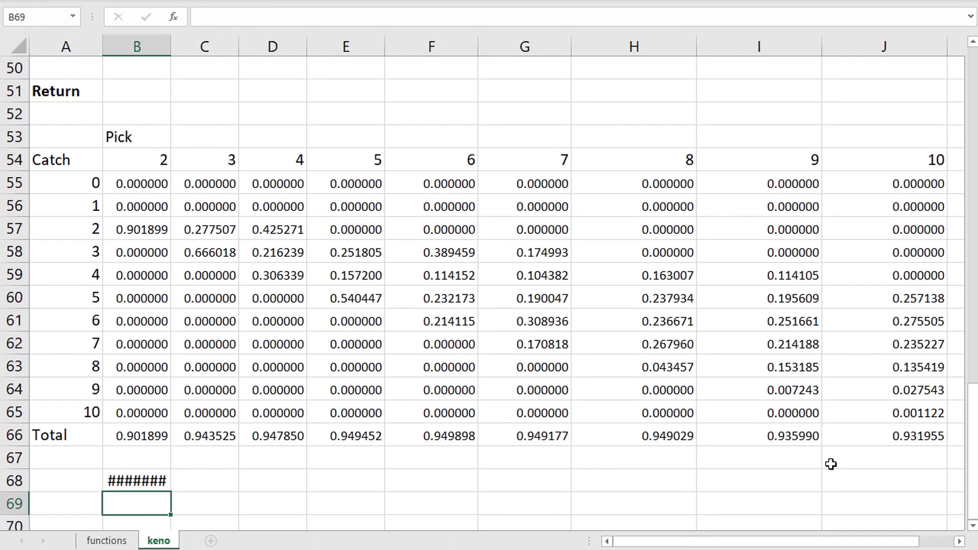
key(Up)
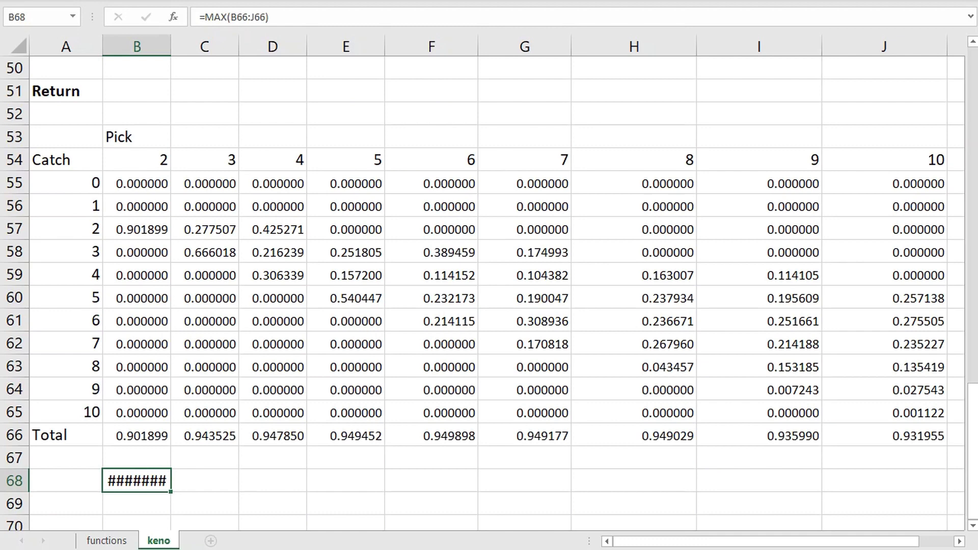
click(194, 23)
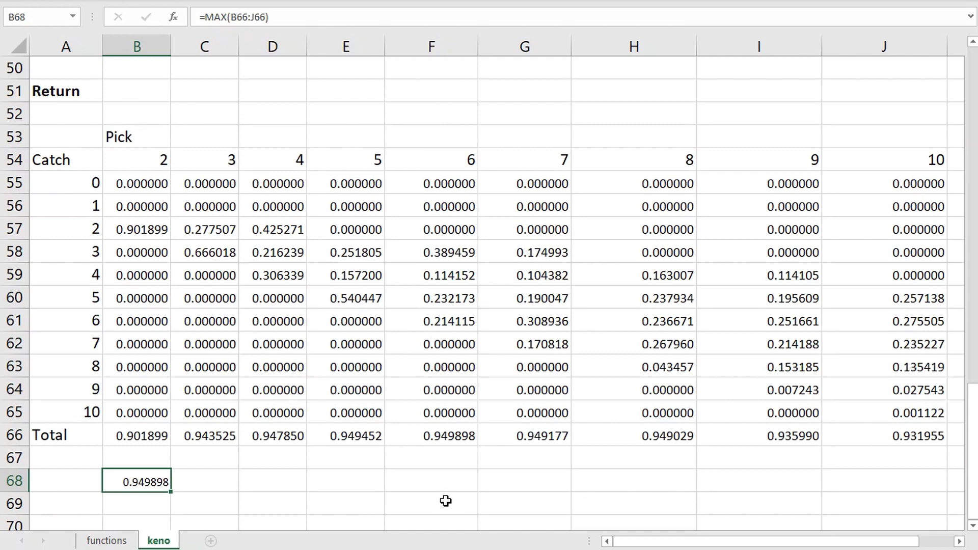
click(467, 439)
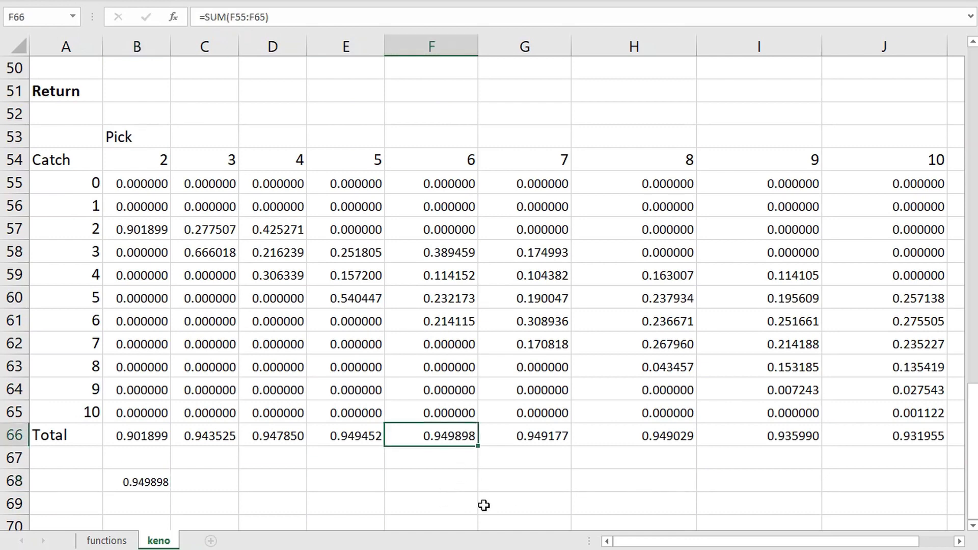
click(143, 483)
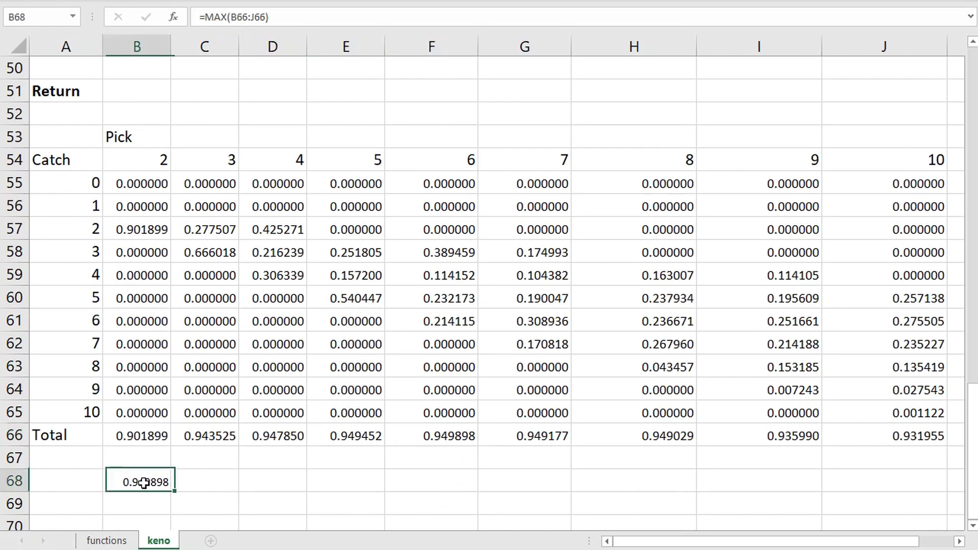
key(Delete)
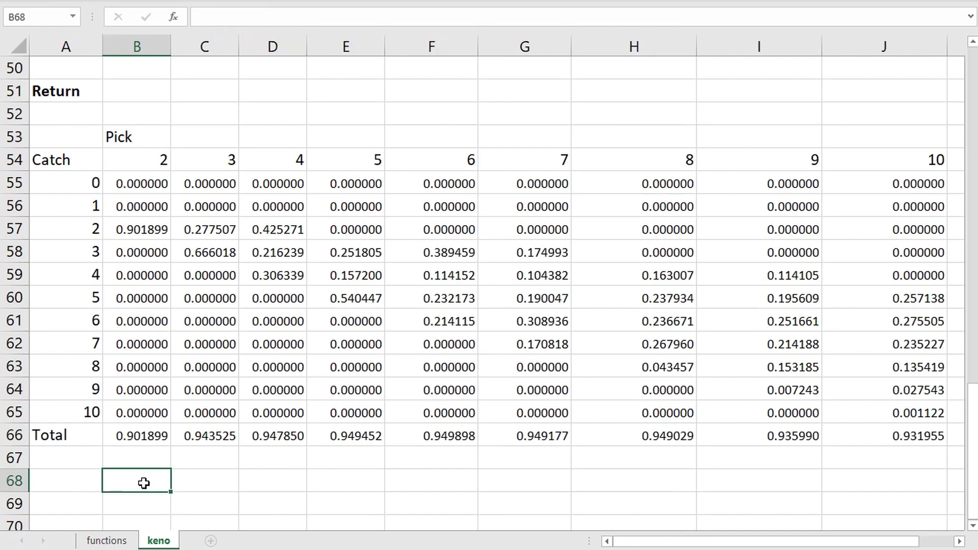